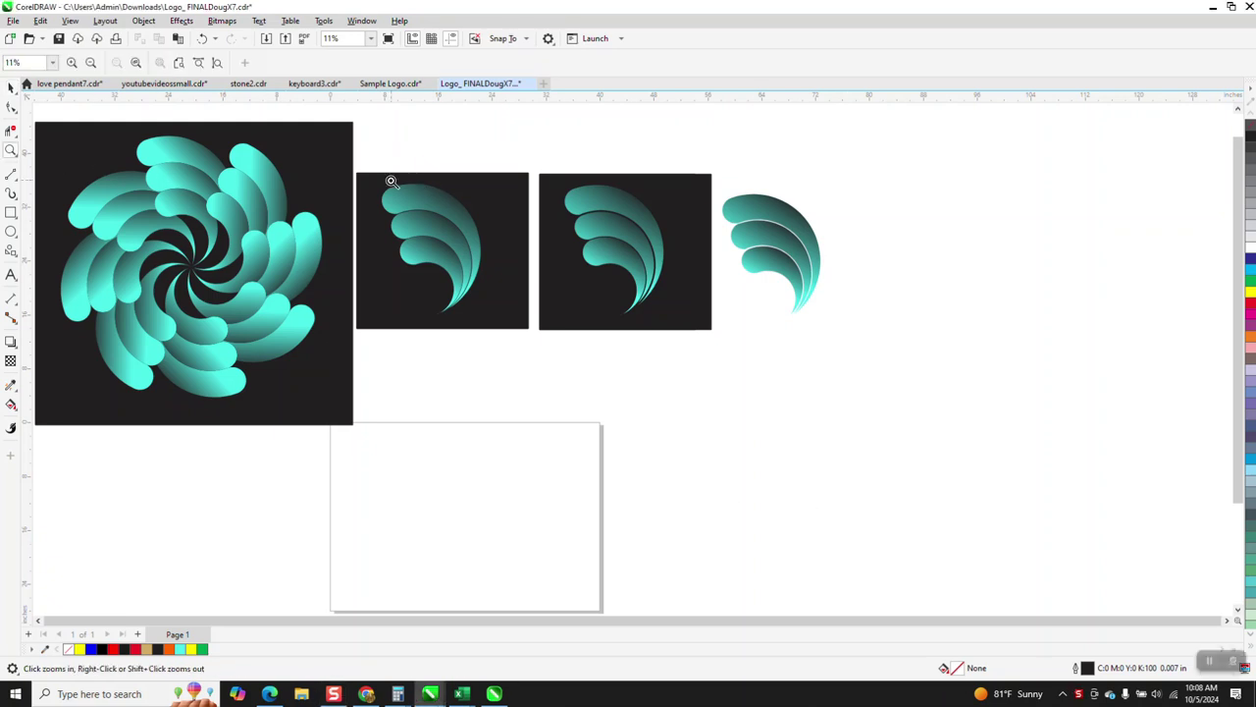
- Zoom past the framed and unframed leaf samples onto the blank page below the rosette
{"action": "left_click_drag", "start_coordinate": [347, 175], "coordinate": [702, 352]}
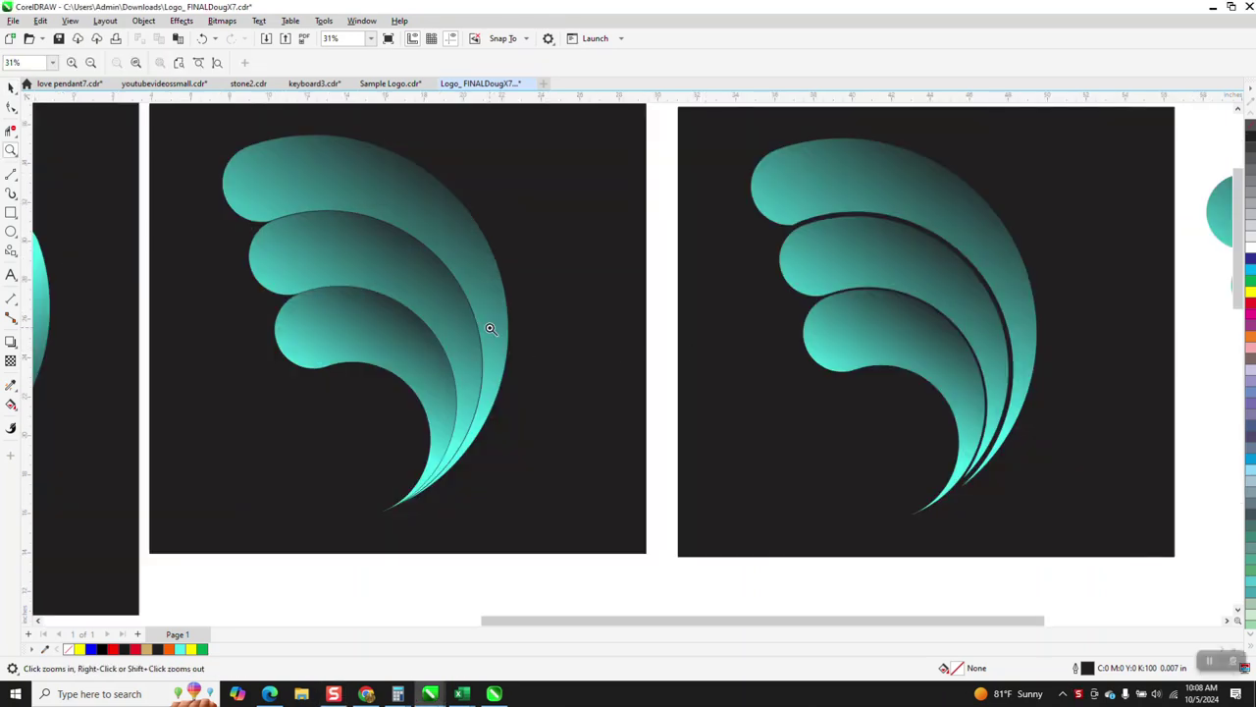
{"action": "scroll", "coordinate": [785, 281], "scroll_direction": "down", "scroll_amount": 1}
{"action": "scroll", "coordinate": [469, 333], "scroll_direction": "down", "scroll_amount": 1}
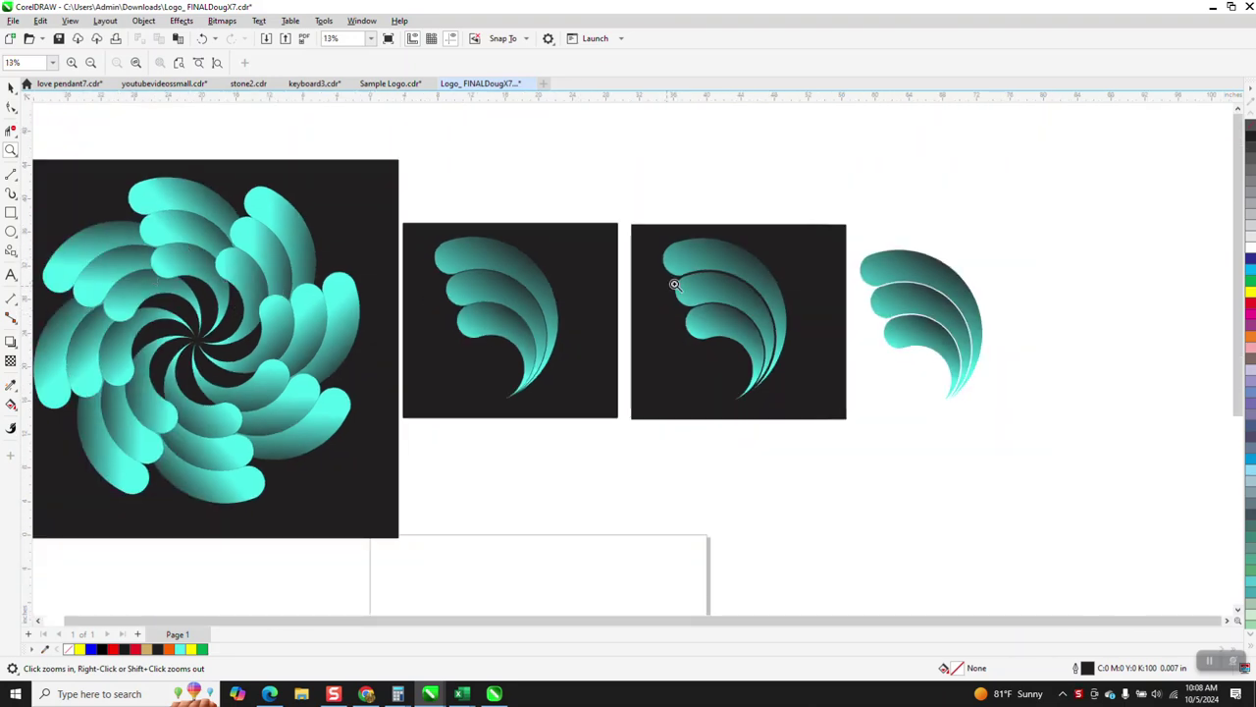
{"action": "left_click_drag", "start_coordinate": [836, 253], "coordinate": [1035, 424]}
{"action": "scroll", "coordinate": [653, 219], "scroll_direction": "down", "scroll_amount": 3}
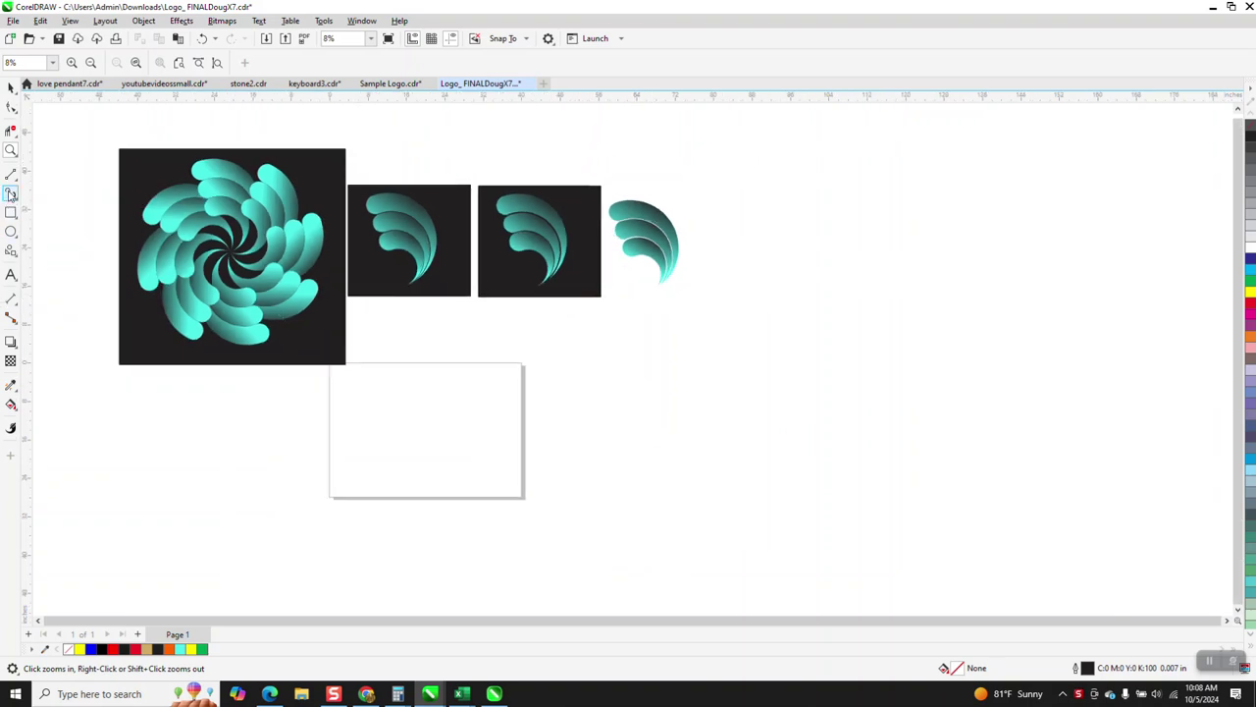
{"action": "left_click_drag", "start_coordinate": [307, 359], "coordinate": [566, 507]}
- Draw a circle on the blank page sized to 20 inches wide
{"action": "left_click", "coordinate": [10, 232]}
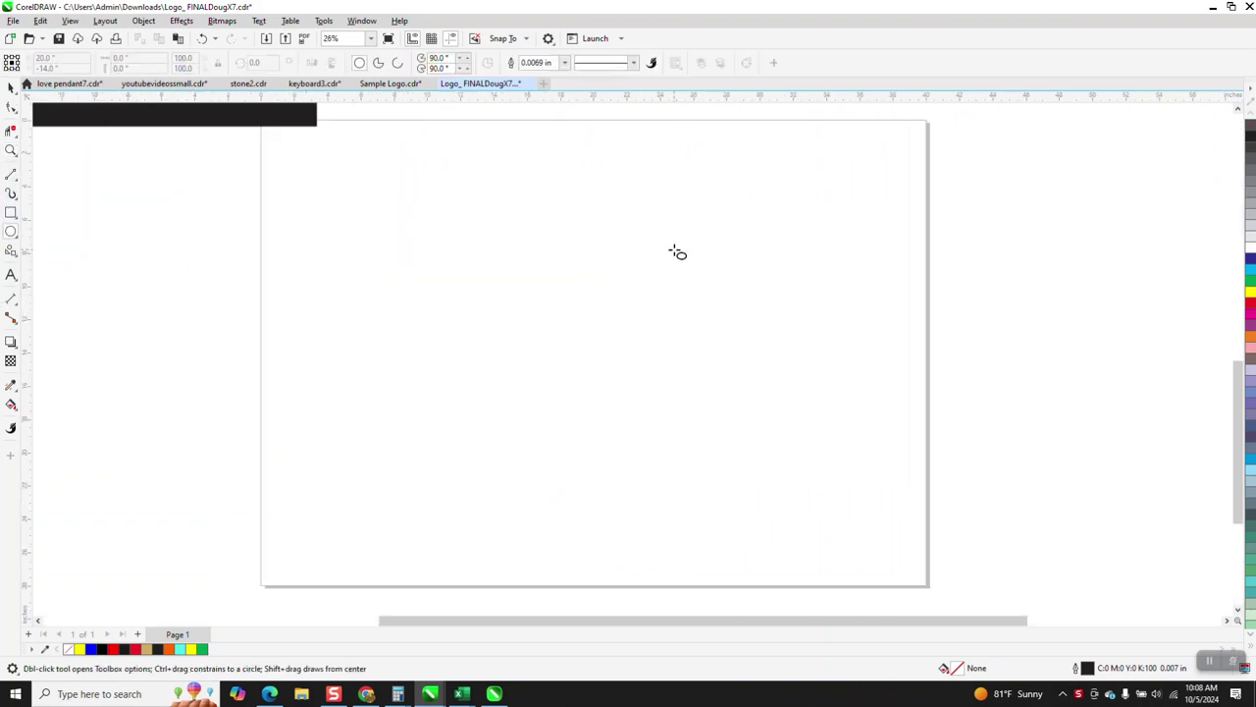
{"action": "left_click_drag", "start_coordinate": [702, 244], "coordinate": [508, 510]}
{"action": "double_click", "coordinate": [125, 58]}
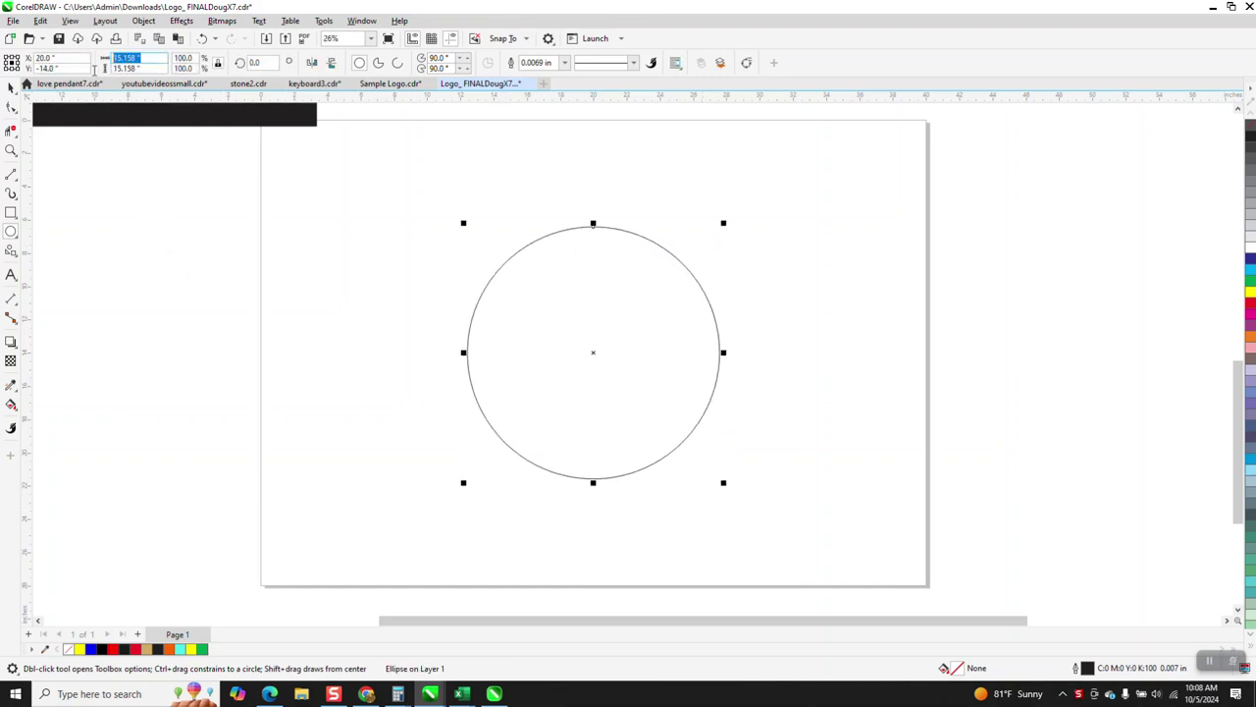
{"action": "type", "text": "20"}
{"action": "key", "text": "Return"}
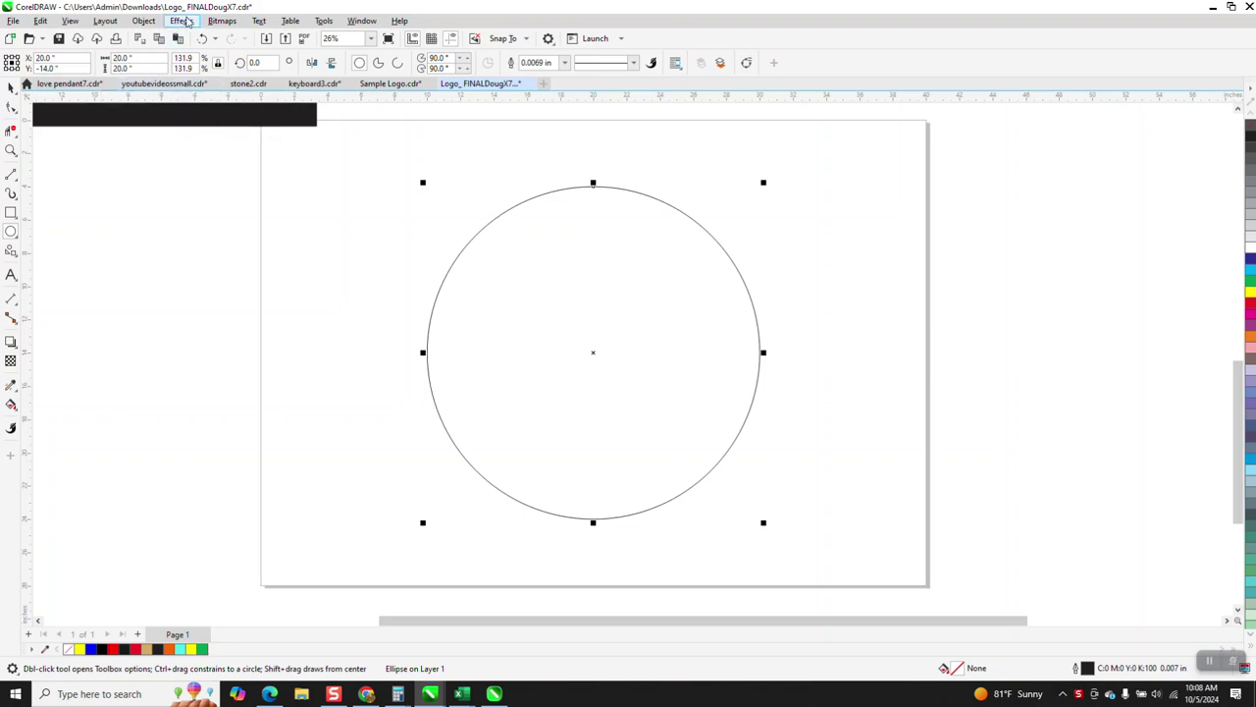
- Apply an Inside contour with 3 steps at 2.0" offset to the circle
{"action": "left_click", "coordinate": [195, 22]}
{"action": "left_click", "coordinate": [198, 326]}
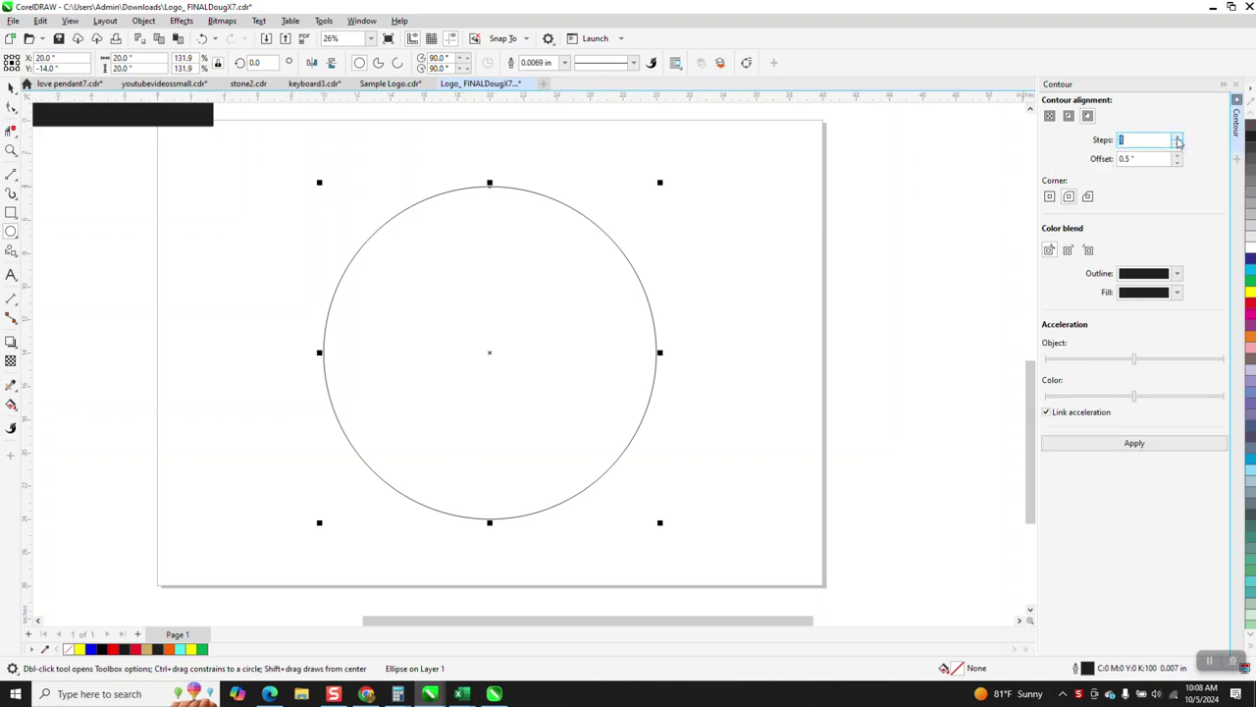
{"action": "left_click", "coordinate": [1179, 141]}
{"action": "key", "text": "Tab"}
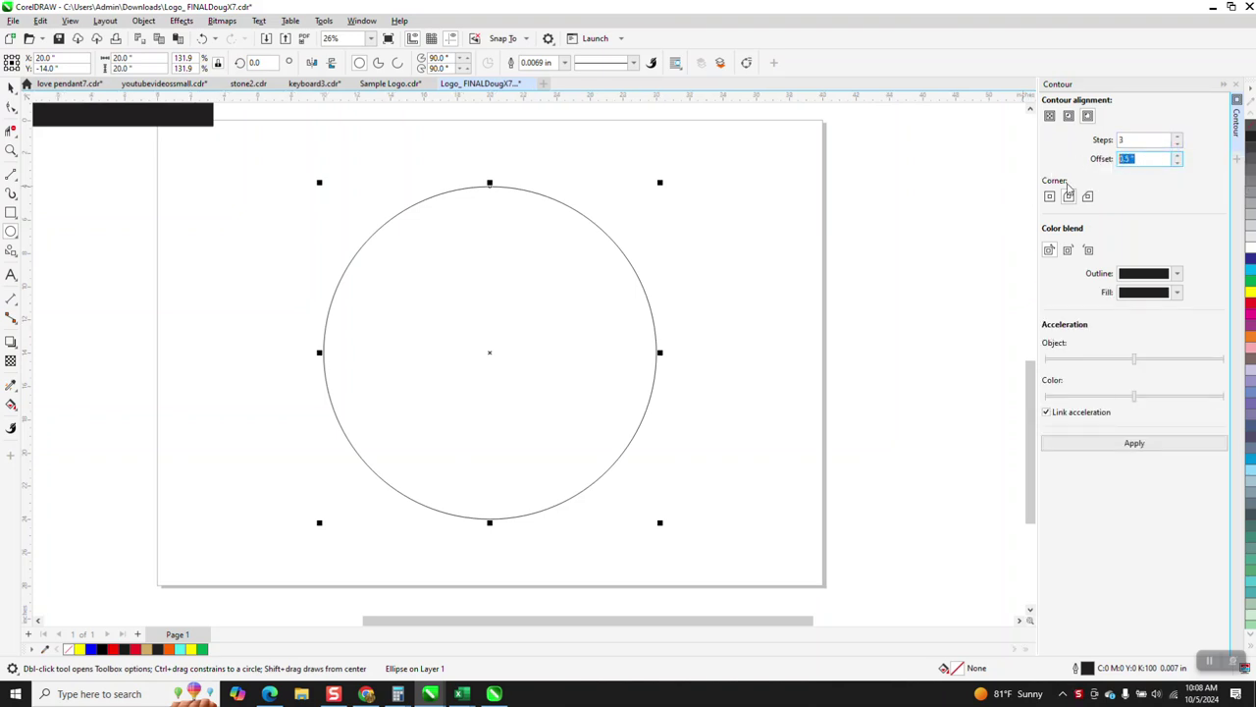
{"action": "type", "text": "2"}
{"action": "left_click", "coordinate": [1068, 116]}
{"action": "left_click", "coordinate": [1161, 443]}
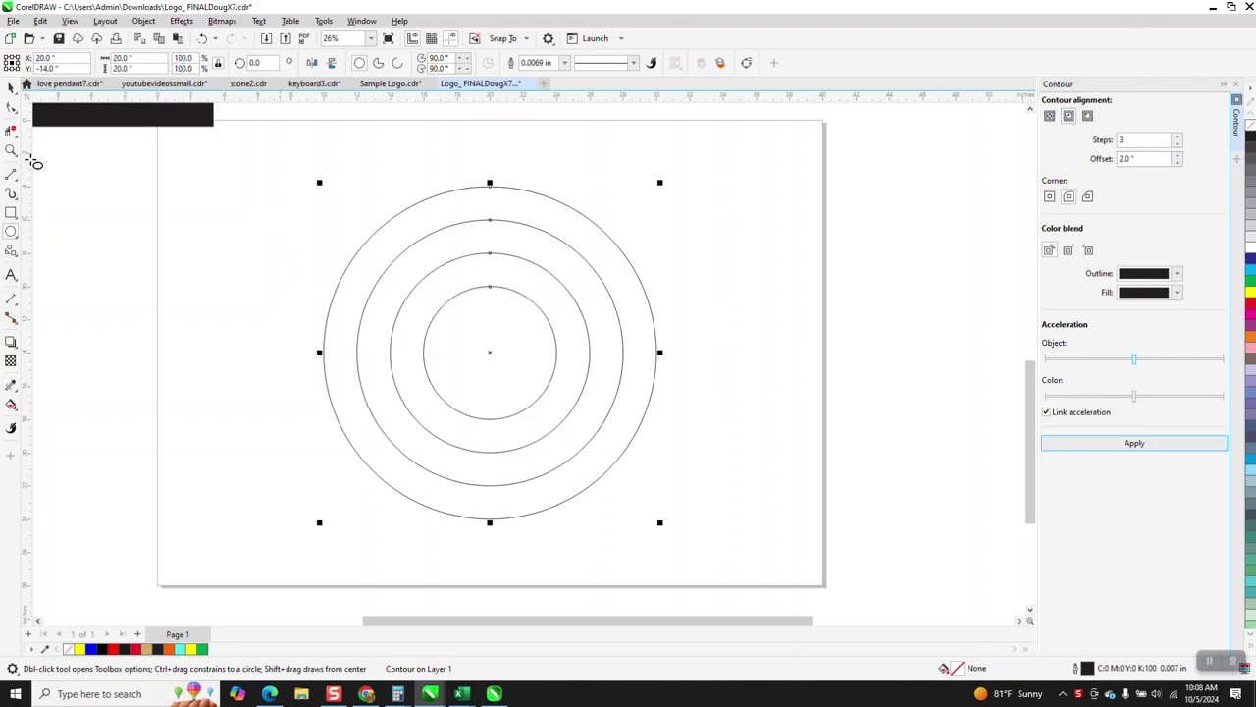
{"action": "left_click", "coordinate": [11, 87]}
- Break the contour apart from the circle with Break Contour Apart
{"action": "left_click_drag", "start_coordinate": [289, 171], "coordinate": [721, 527]}
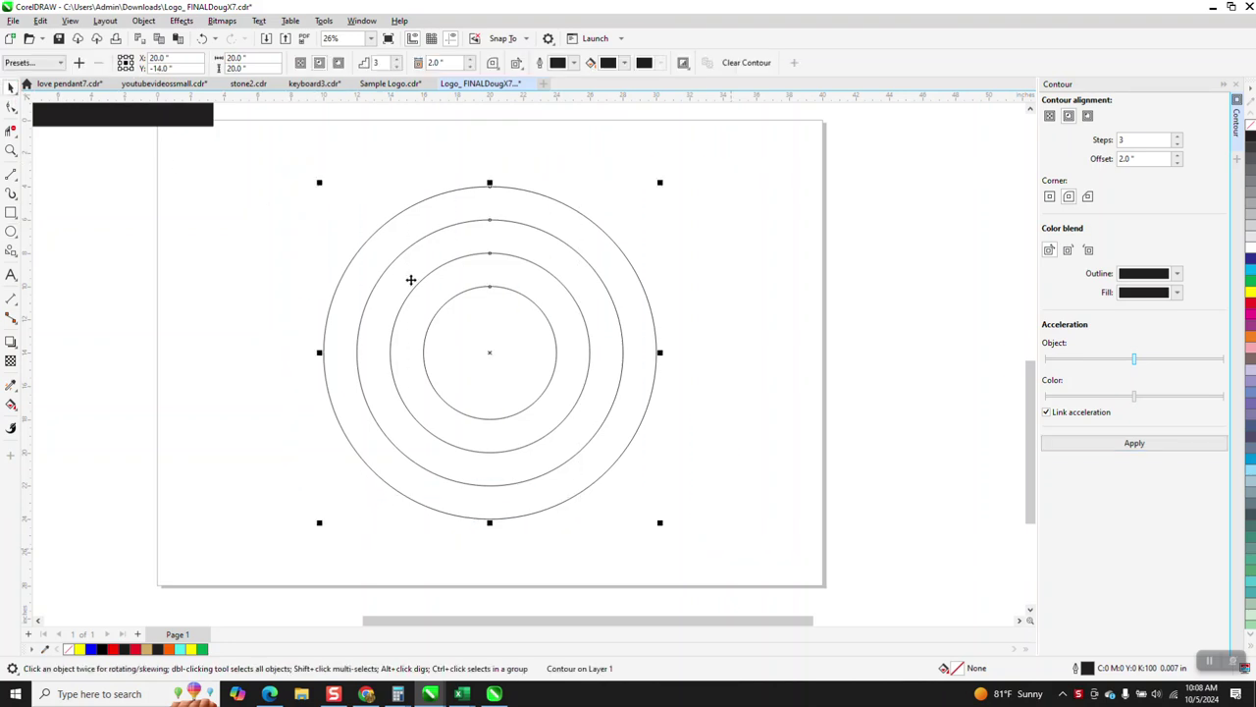
{"action": "left_click", "coordinate": [149, 20]}
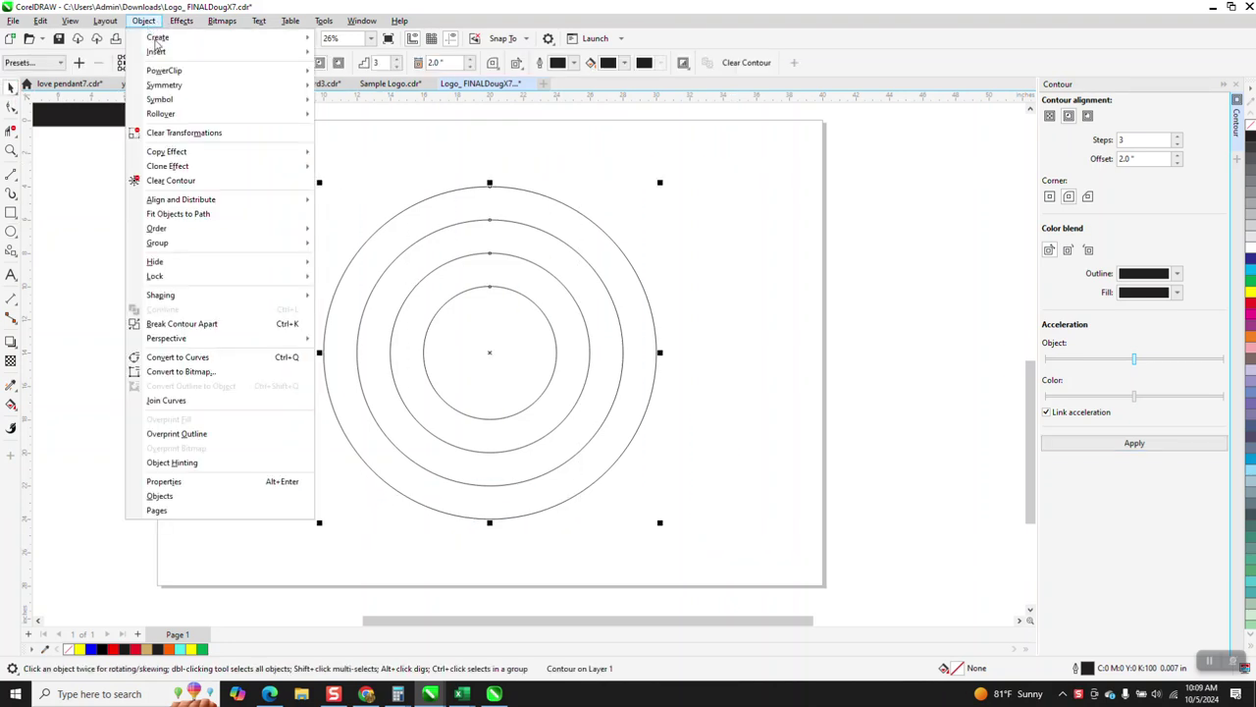
{"action": "left_click", "coordinate": [207, 327]}
- Ungroup the rings into four separate circles and align their bottom edges
{"action": "left_click_drag", "start_coordinate": [275, 162], "coordinate": [740, 541]}
{"action": "left_click", "coordinate": [144, 20]}
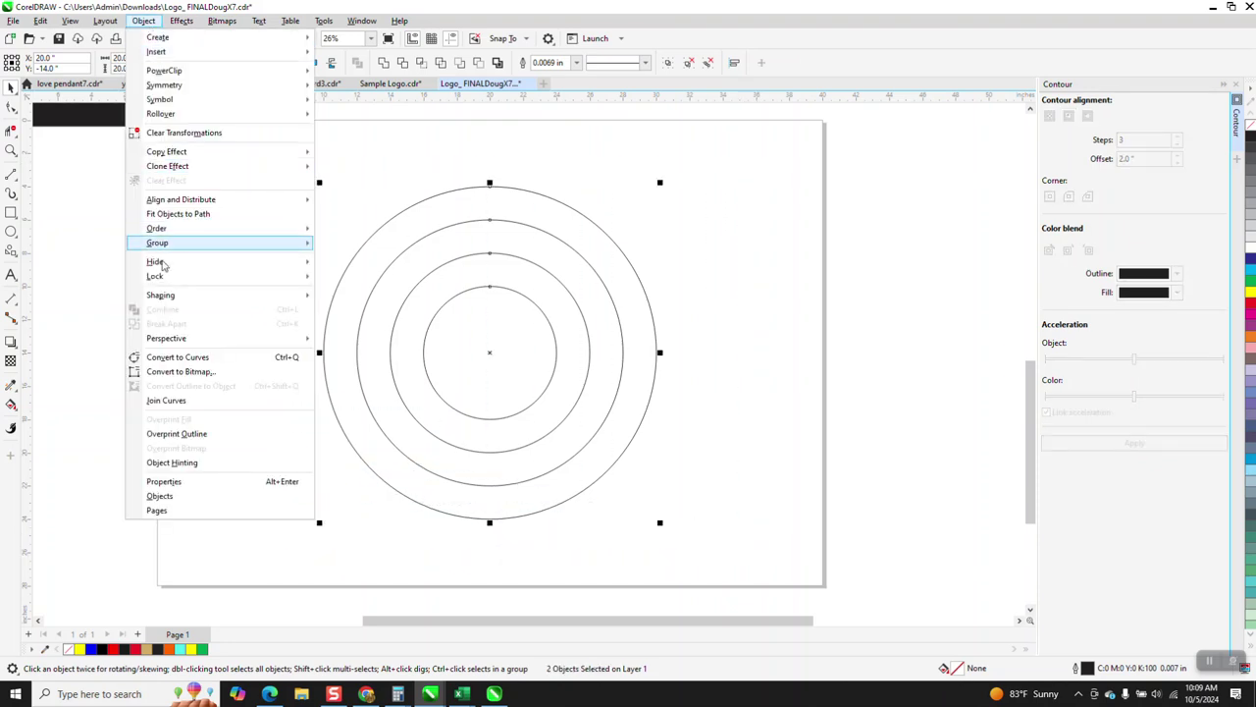
{"action": "mouse_move", "coordinate": [228, 247]}
{"action": "left_click", "coordinate": [343, 259]}
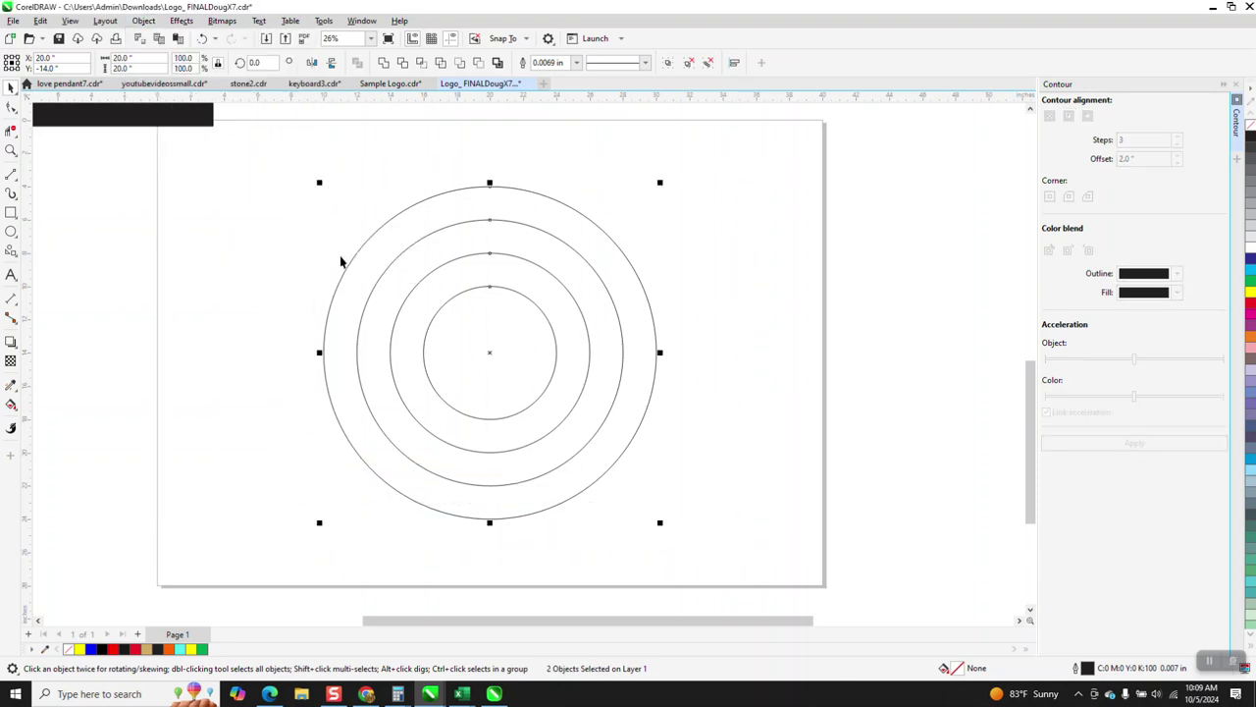
{"action": "left_click_drag", "start_coordinate": [287, 155], "coordinate": [702, 547]}
{"action": "key", "text": "b"}
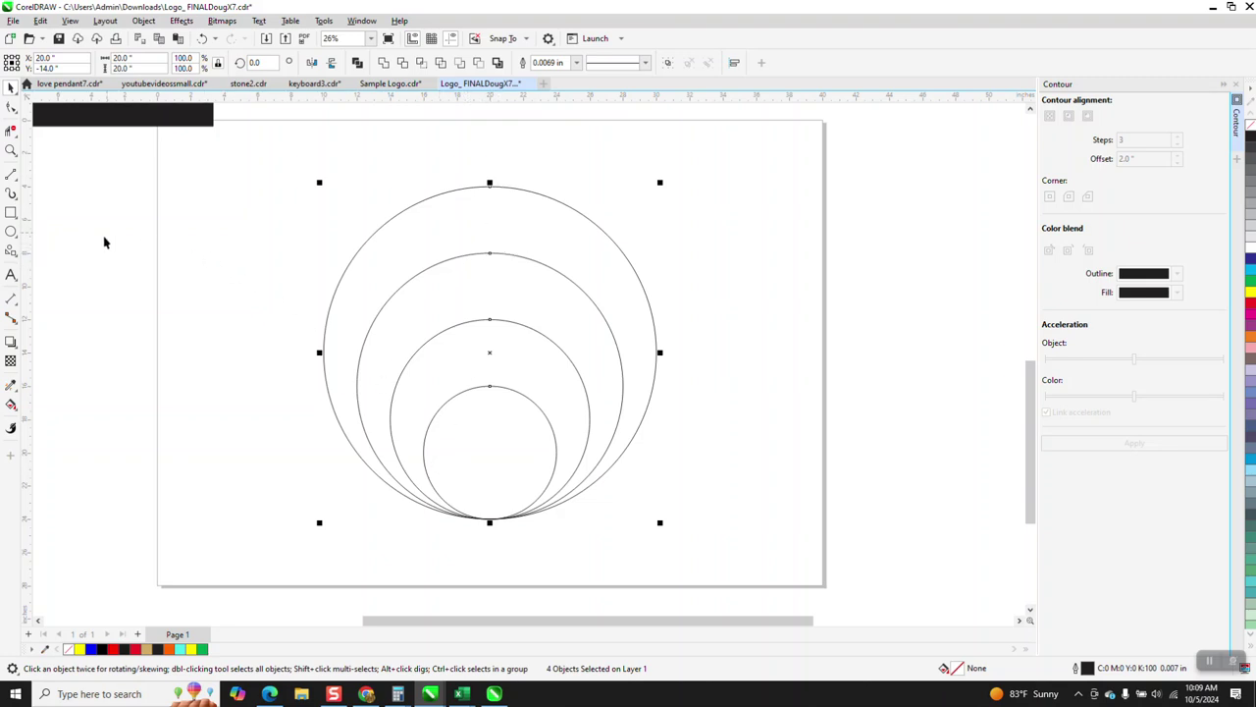
- Add a centred vertical line and Smart Fill the three right-half bands cyan
{"action": "left_click", "coordinate": [11, 174]}
{"action": "mouse_move", "coordinate": [282, 140]}
{"action": "left_mouse_down"}
{"action": "mouse_move", "coordinate": [266, 197]}
{"action": "mouse_move", "coordinate": [290, 542]}
{"action": "left_mouse_up"}
{"action": "key", "text": "p"}
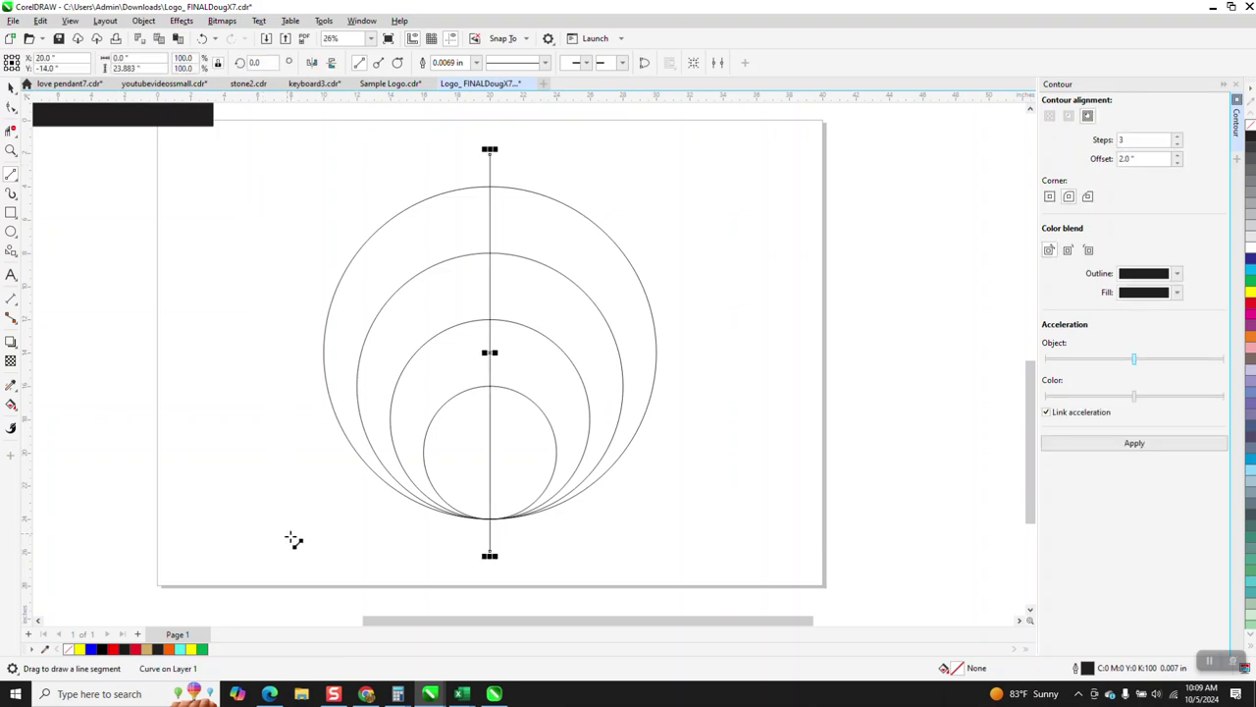
{"action": "left_click", "coordinate": [12, 404]}
{"action": "left_click", "coordinate": [51, 418]}
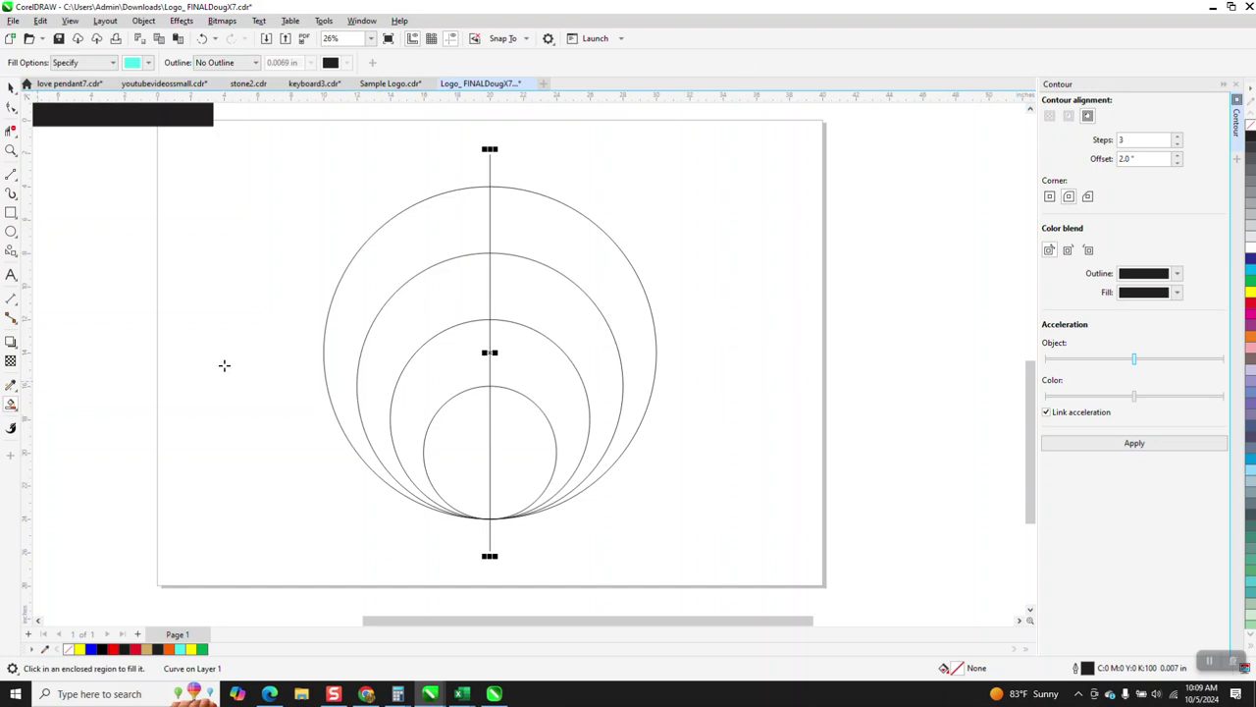
{"action": "left_click", "coordinate": [573, 401]}
{"action": "left_click", "coordinate": [588, 344]}
{"action": "left_click", "coordinate": [604, 275]}
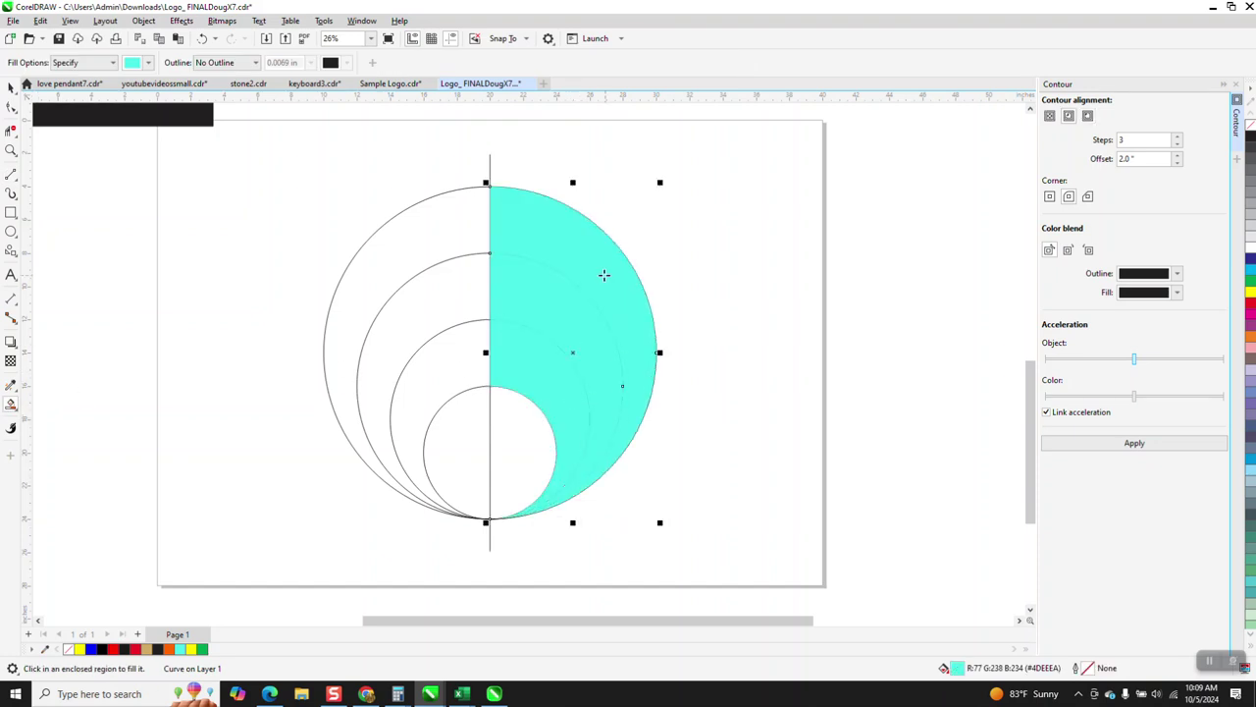
- Nudge the outer, middle and inner cyan bands to the right
{"action": "left_click", "coordinate": [10, 88]}
{"action": "left_click", "coordinate": [356, 219]}
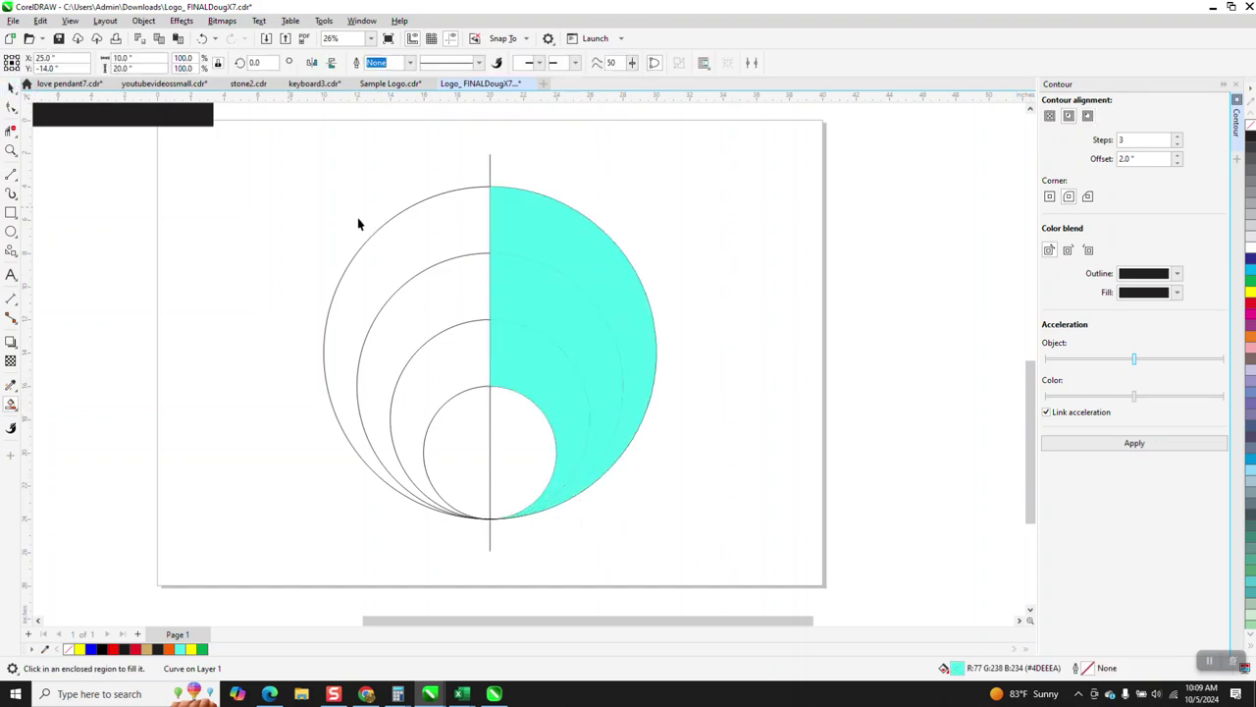
{"action": "left_click", "coordinate": [572, 238]}
{"action": "key", "text": "shift+Right"}
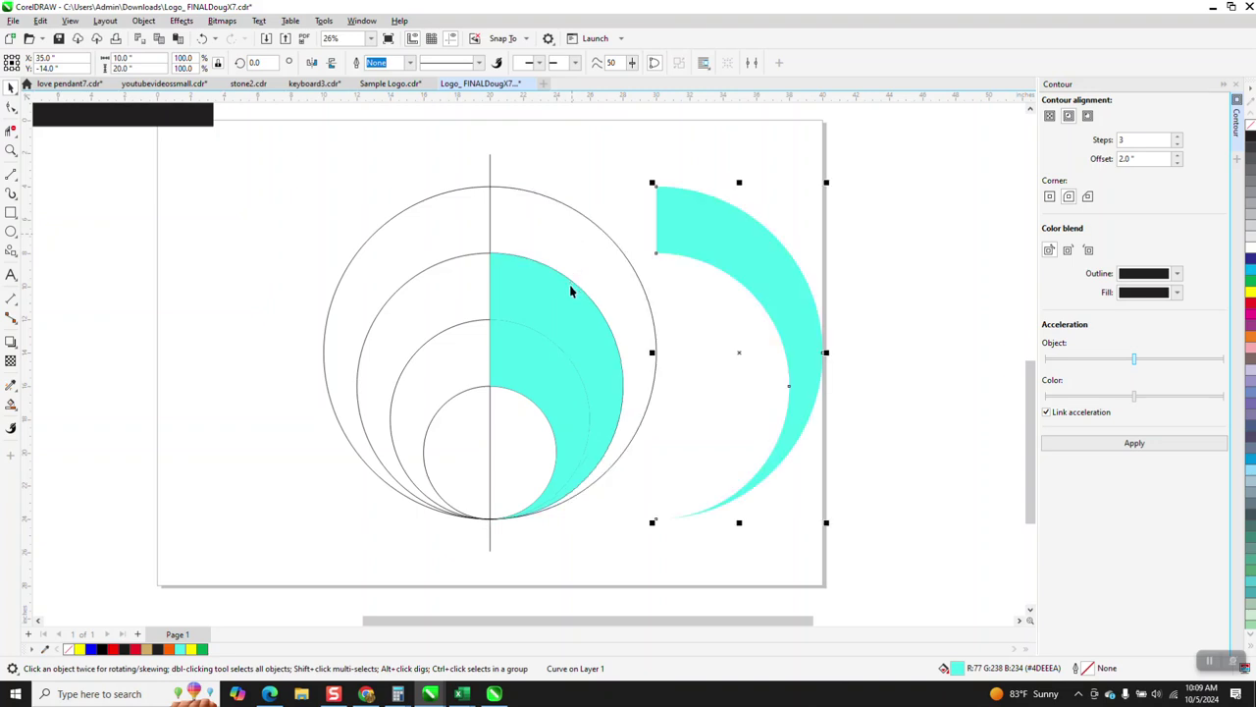
{"action": "left_click", "coordinate": [575, 314]}
{"action": "key", "text": "shift+Right"}
{"action": "left_click", "coordinate": [570, 390]}
{"action": "key", "text": "shift+Right"}
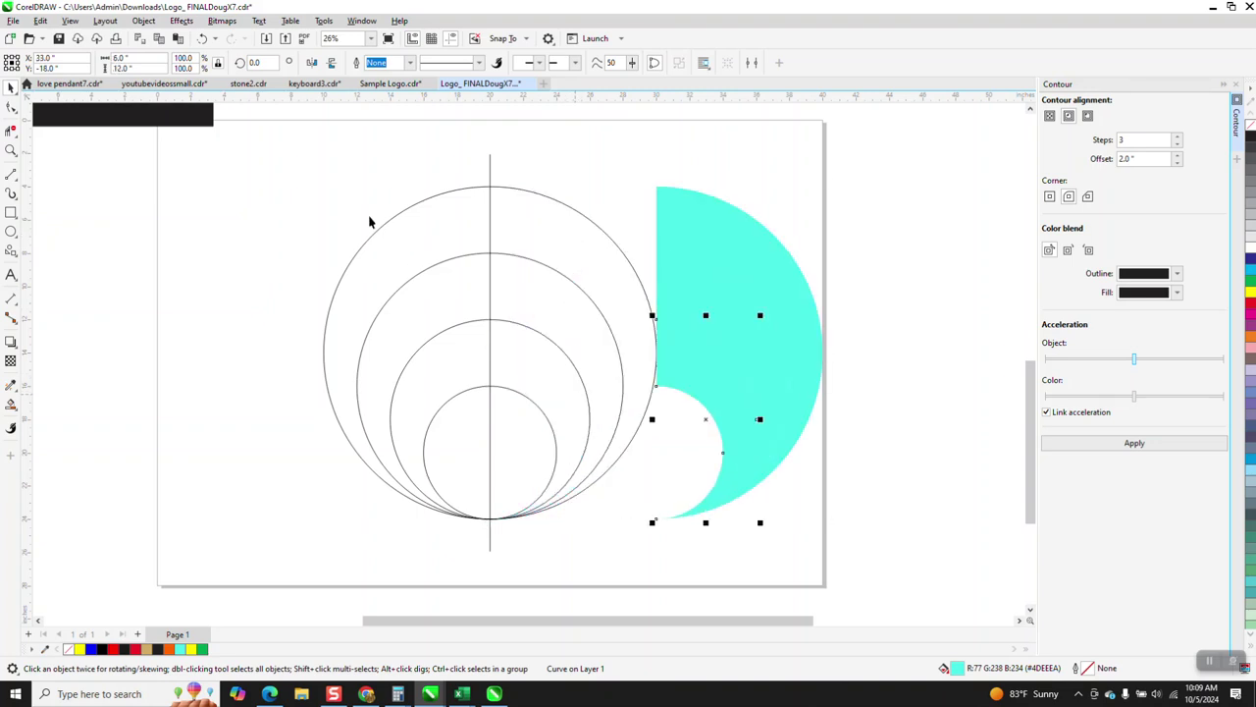
- Move the circles and line left, and make the bands unfilled with black outlines
{"action": "left_click_drag", "start_coordinate": [301, 140], "coordinate": [759, 555]}
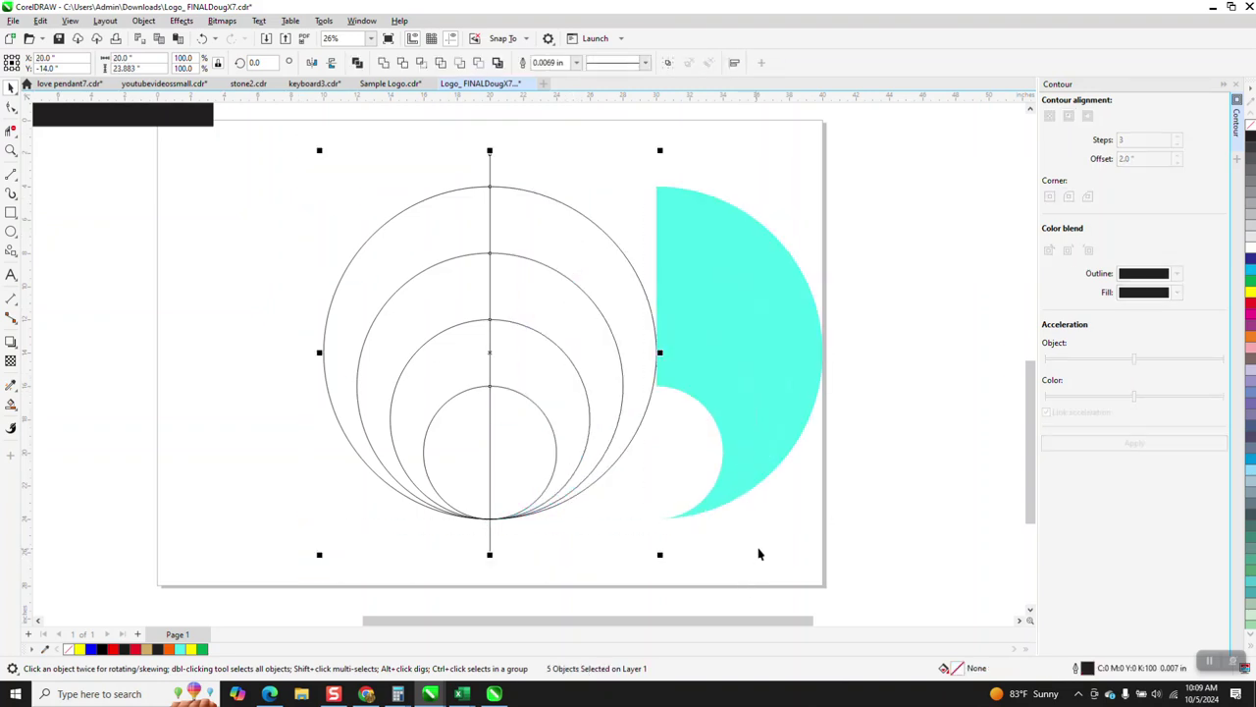
{"action": "key", "text": "shift+Left"}
{"action": "key", "text": "shift+Left"}
{"action": "key", "text": "shift+Left"}
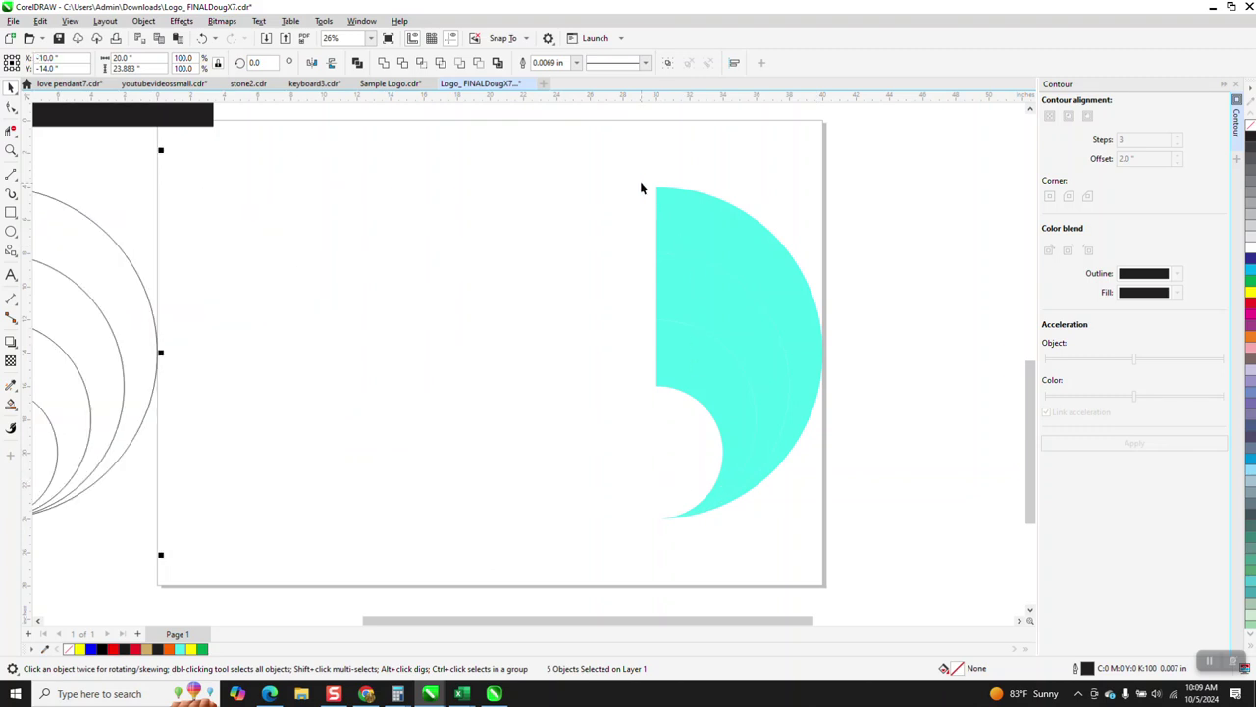
{"action": "left_click_drag", "start_coordinate": [849, 542], "coordinate": [849, 543]}
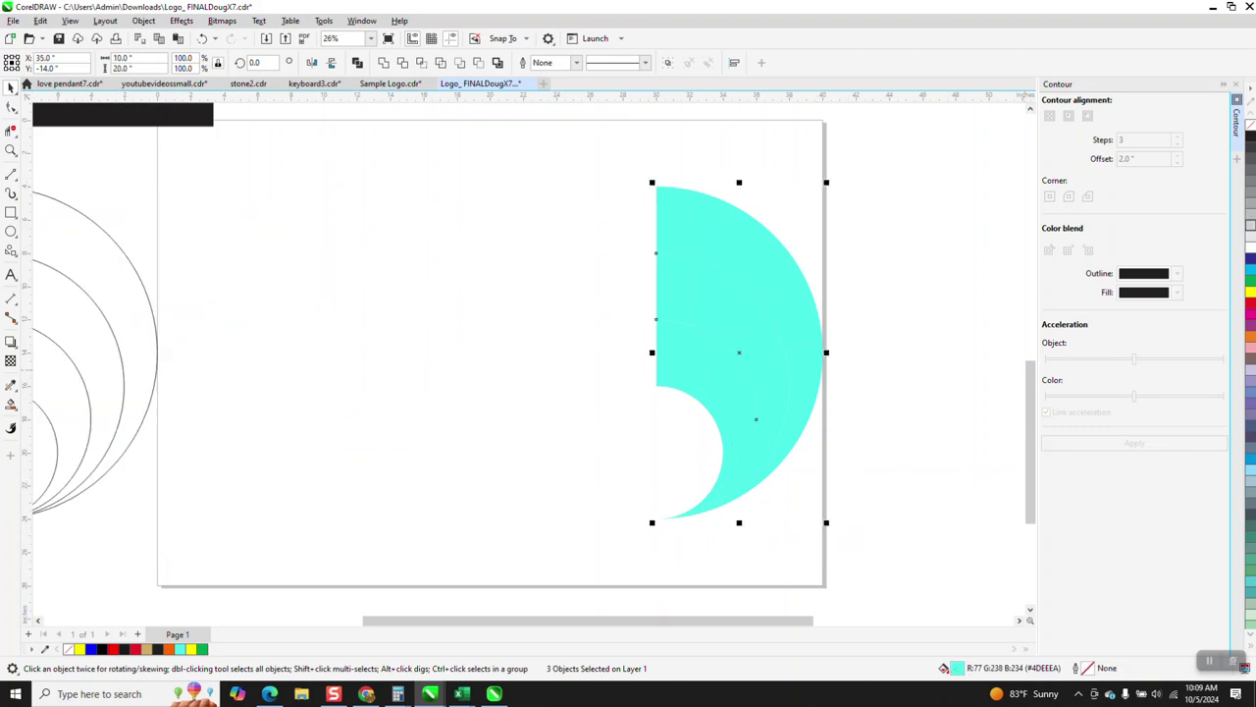
{"action": "left_click", "coordinate": [1252, 126]}
{"action": "right_click", "coordinate": [1251, 137]}
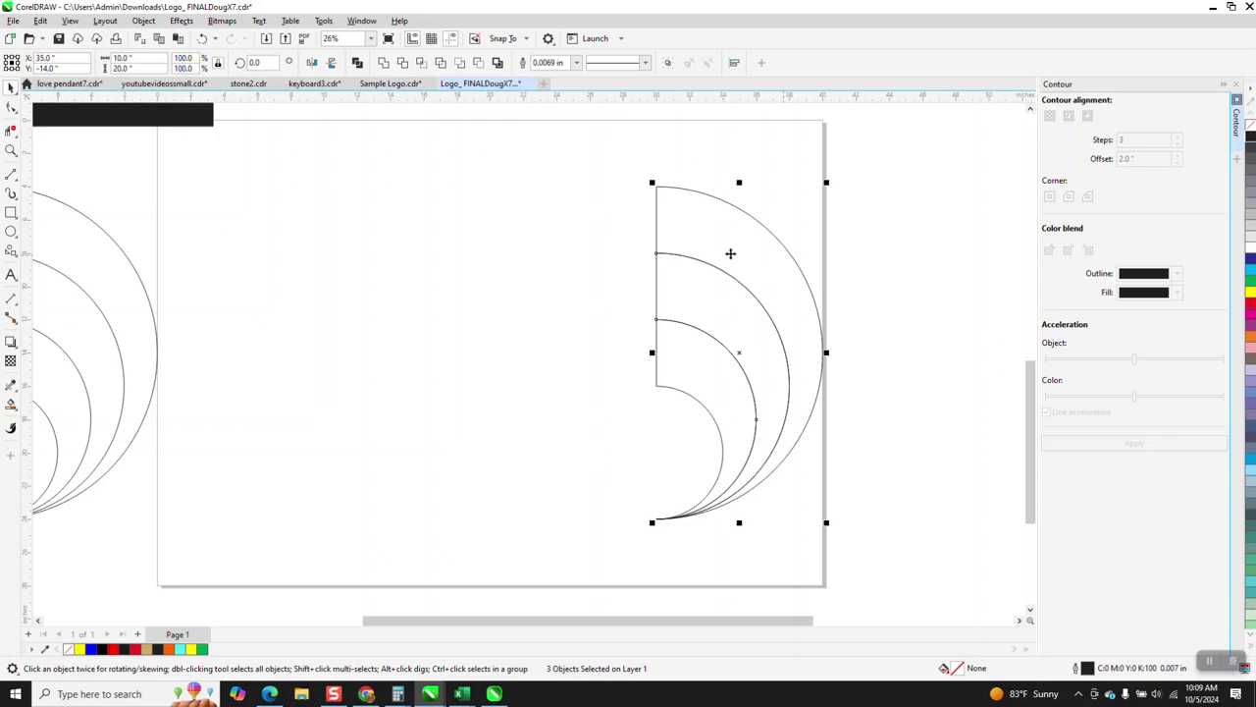
- Zoom onto the crescent tops and measure the gap between the upper arc ends with a parallel dimension
{"action": "left_click", "coordinate": [11, 150]}
{"action": "left_click_drag", "start_coordinate": [635, 168], "coordinate": [770, 310]}
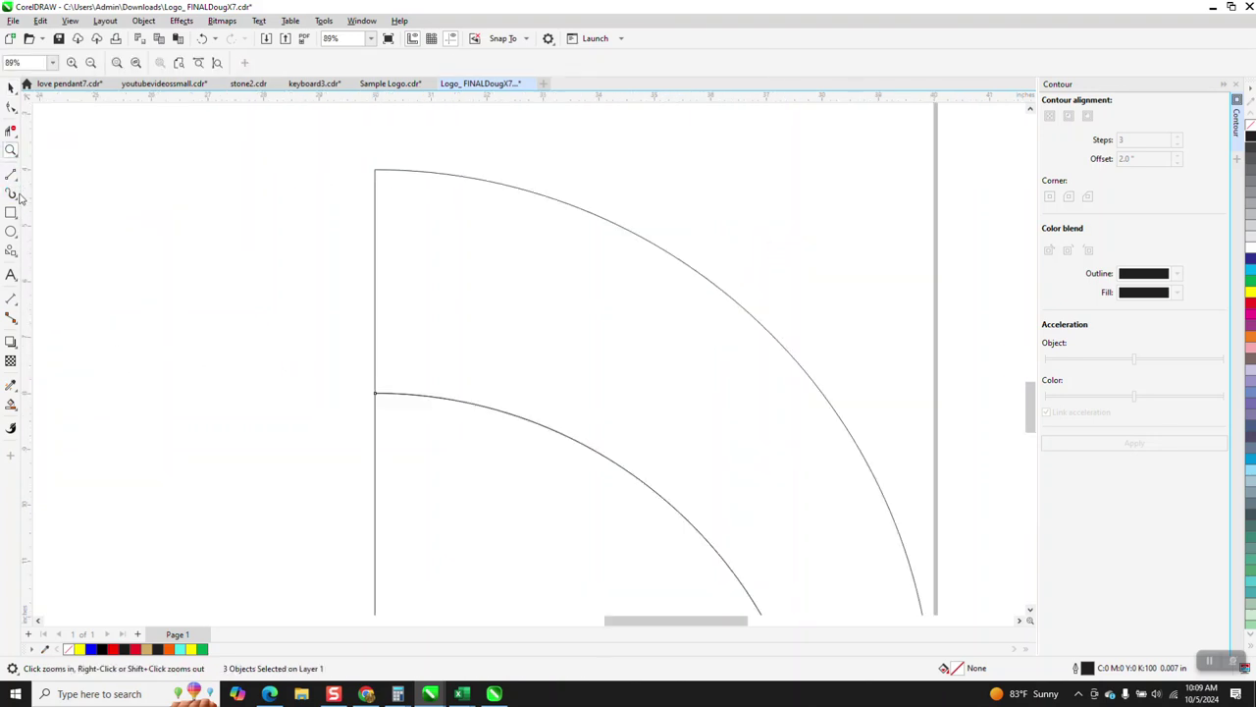
{"action": "left_click", "coordinate": [19, 305]}
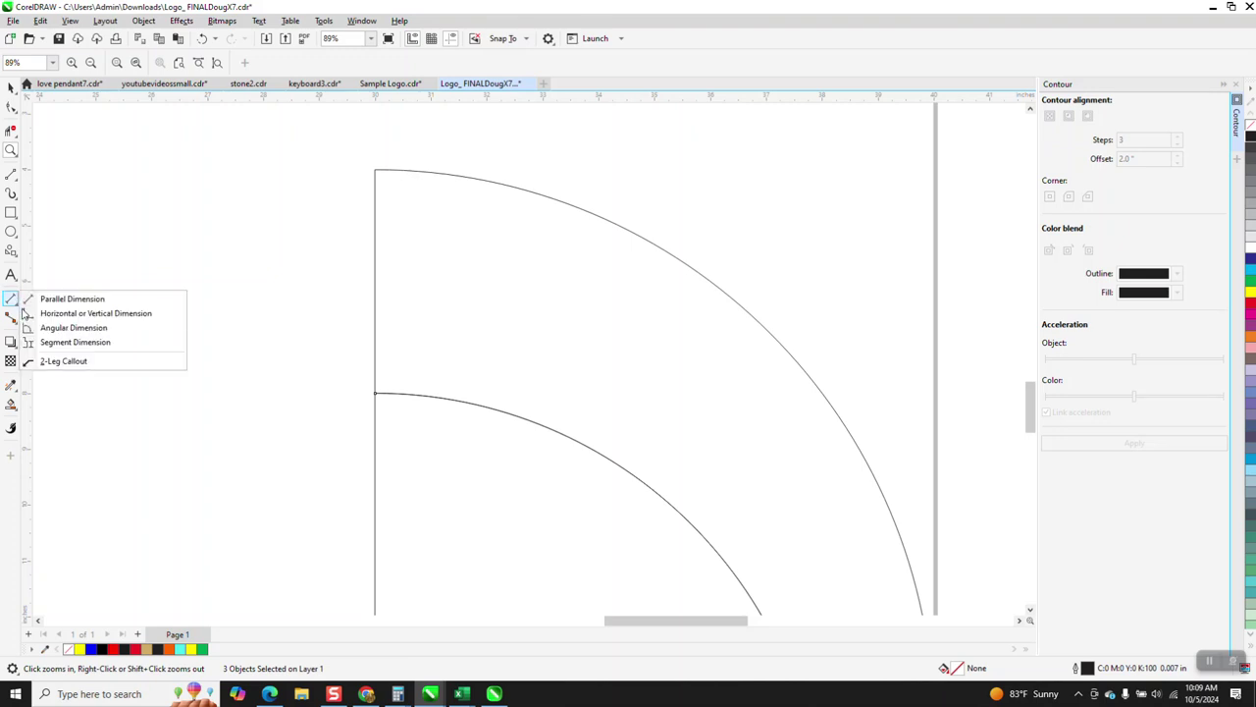
{"action": "left_click", "coordinate": [70, 299]}
{"action": "left_click_drag", "start_coordinate": [375, 393], "coordinate": [375, 170]}
{"action": "left_click", "coordinate": [374, 173]}
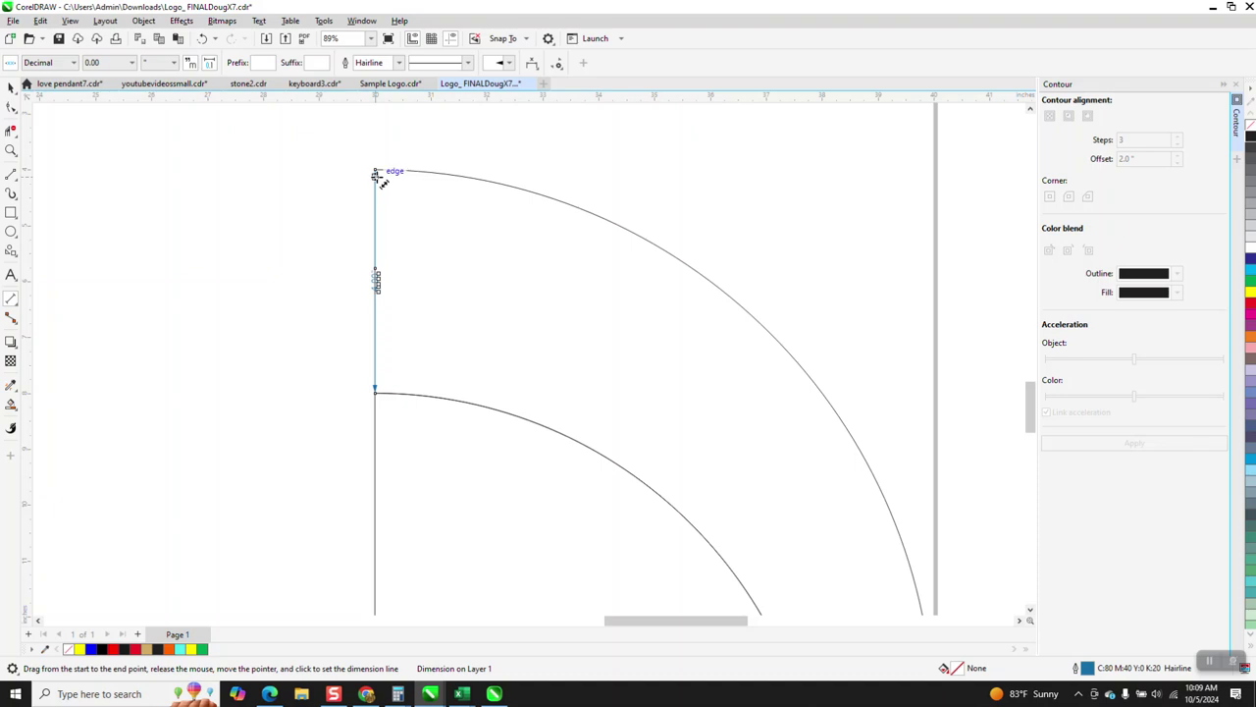
{"action": "key", "text": "Escape"}
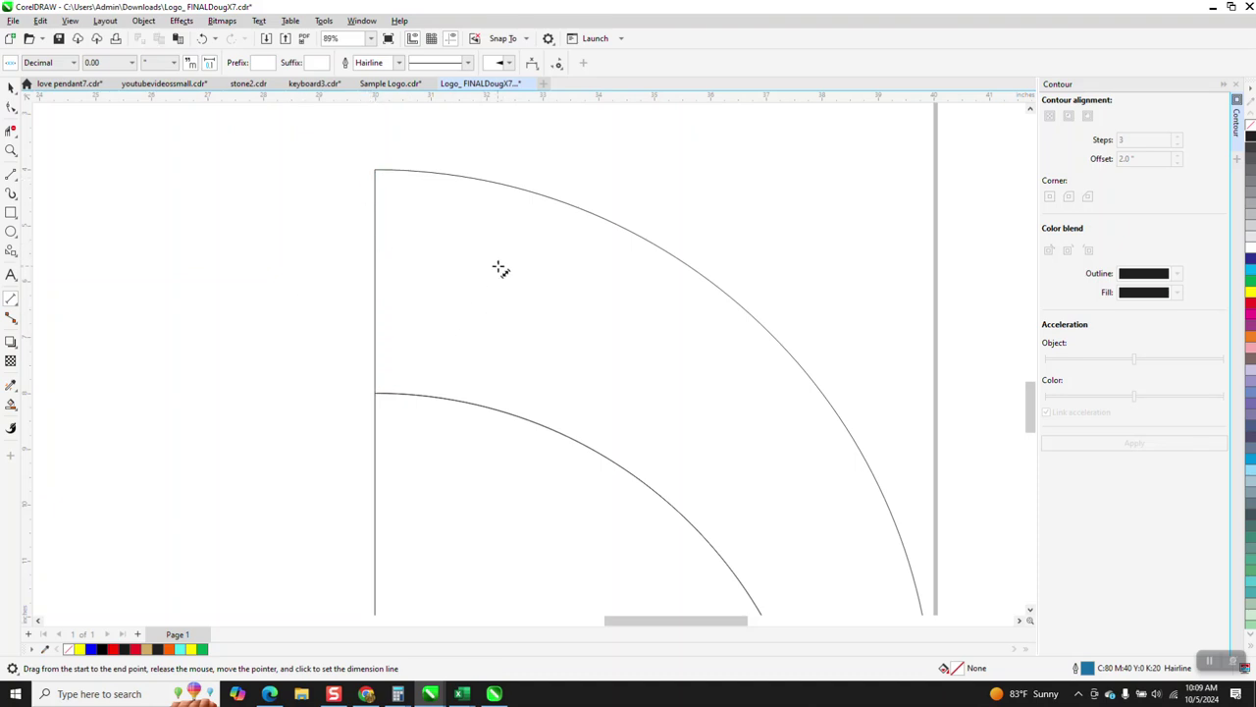
- Draw a 4-inch circle and snap it onto the top arc ends
{"action": "left_click", "coordinate": [12, 231]}
{"action": "left_click_drag", "start_coordinate": [287, 195], "coordinate": [126, 355]}
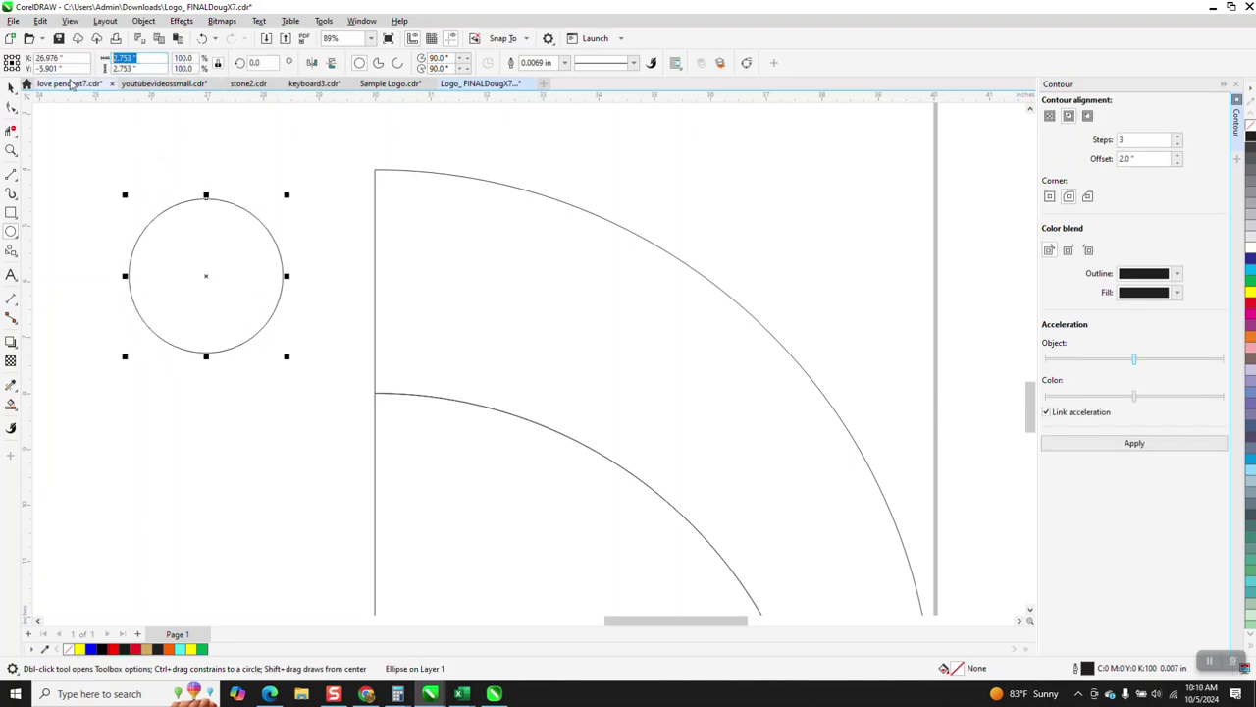
{"action": "type", "text": "4"}
{"action": "key", "text": "Return"}
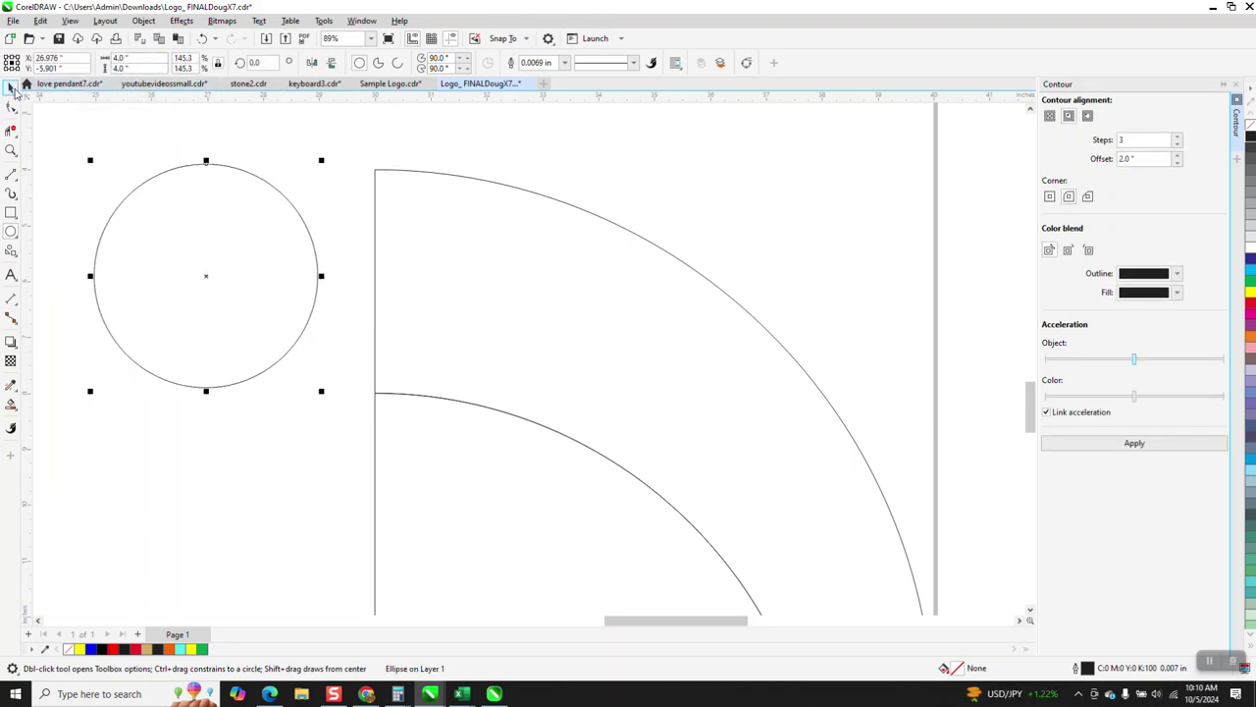
{"action": "left_click", "coordinate": [12, 88]}
{"action": "left_click_drag", "start_coordinate": [208, 276], "coordinate": [375, 282]}
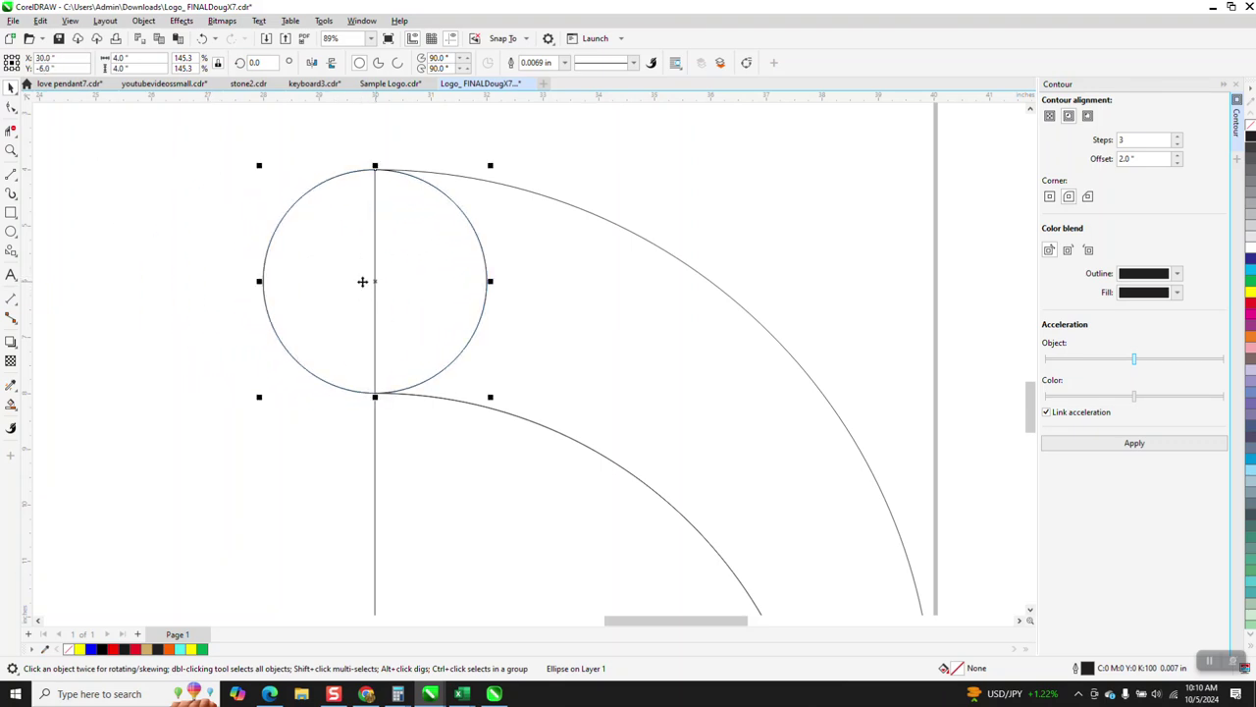
- Place two copies of the circle below it down the centre line
{"action": "scroll", "coordinate": [381, 281], "scroll_direction": "down", "scroll_amount": 3}
{"action": "left_click_drag", "start_coordinate": [382, 281], "coordinate": [382, 423]}
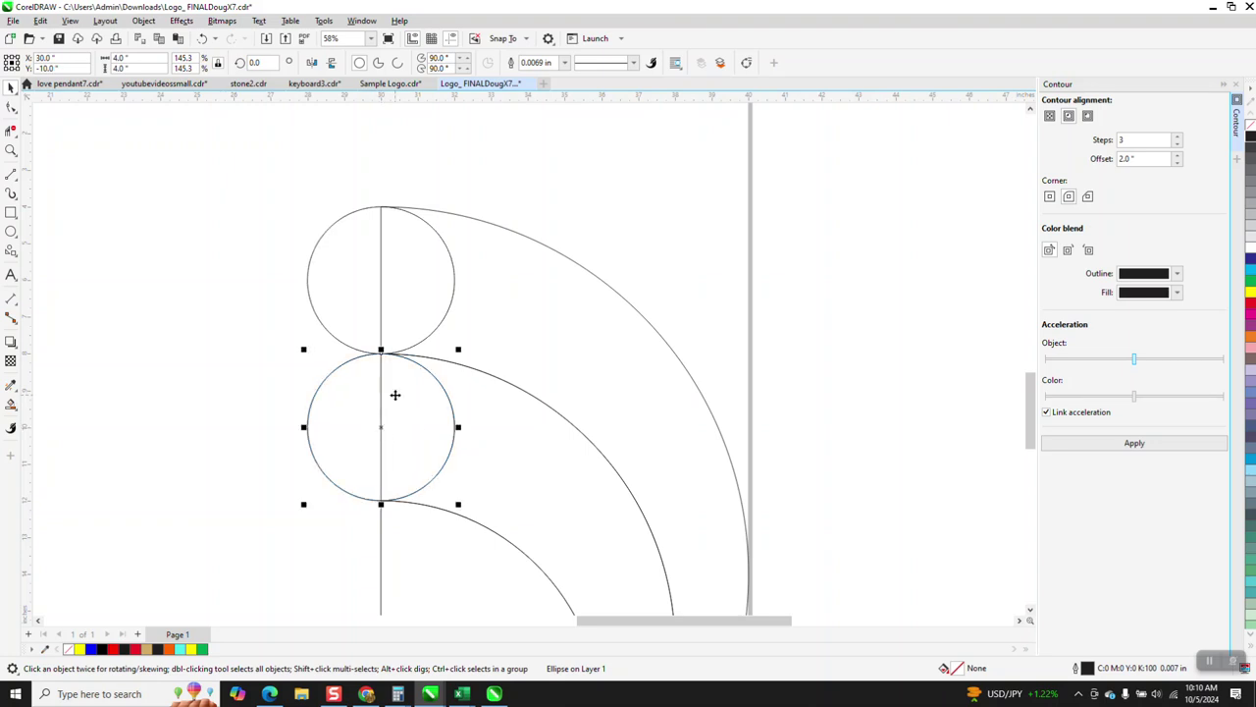
{"action": "scroll", "coordinate": [396, 396], "scroll_direction": "down", "scroll_amount": 2}
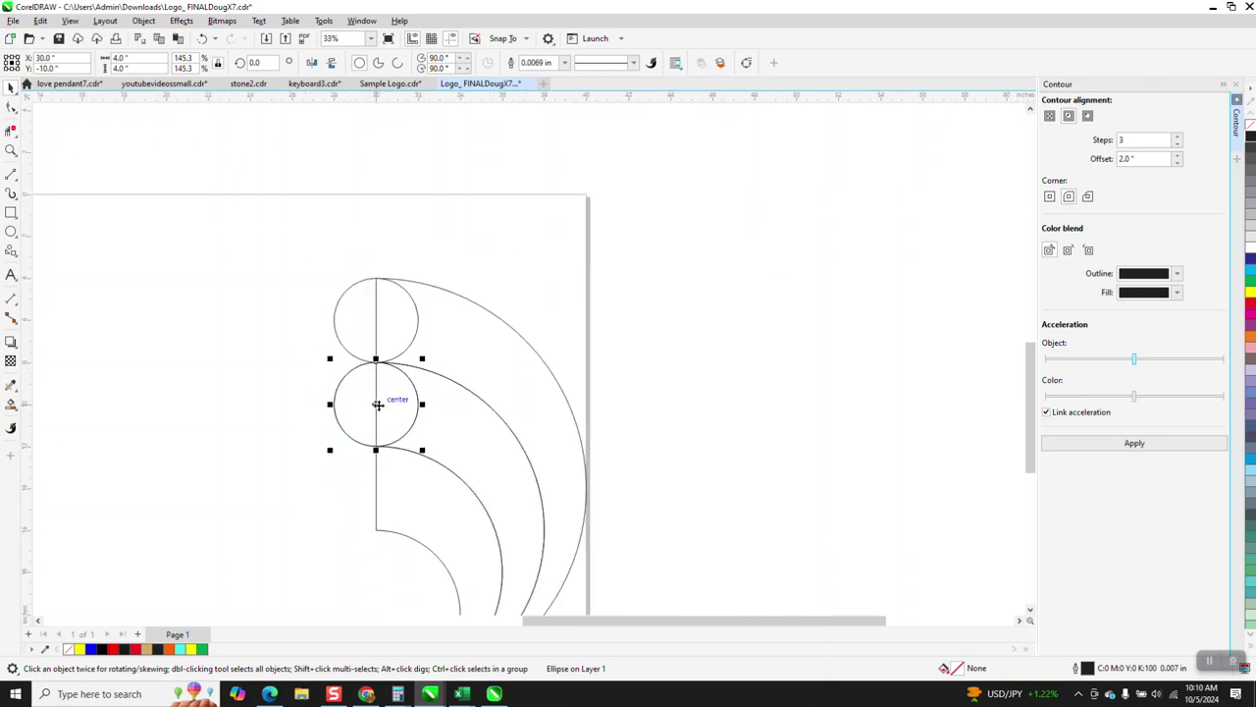
{"action": "left_click_drag", "start_coordinate": [378, 404], "coordinate": [379, 494]}
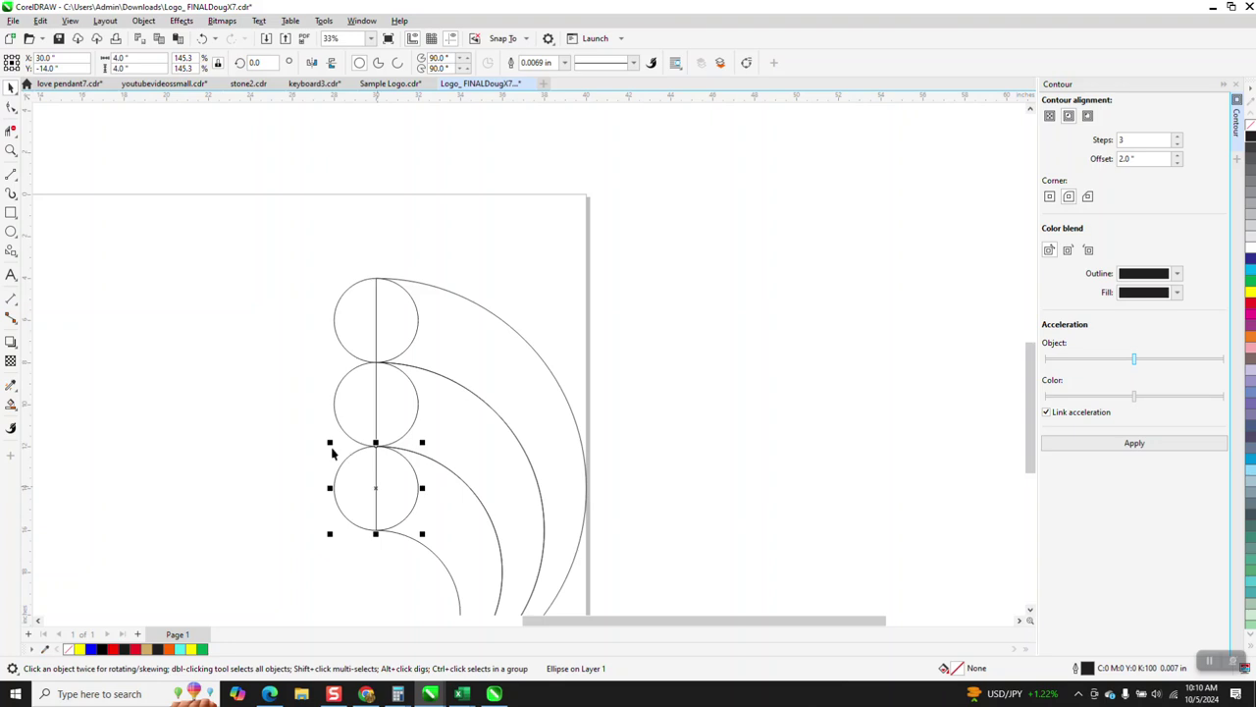
- Delete the right halves and inner line segments of the top, middle and bottom circles with Virtual Segment Delete
{"action": "left_click", "coordinate": [9, 132]}
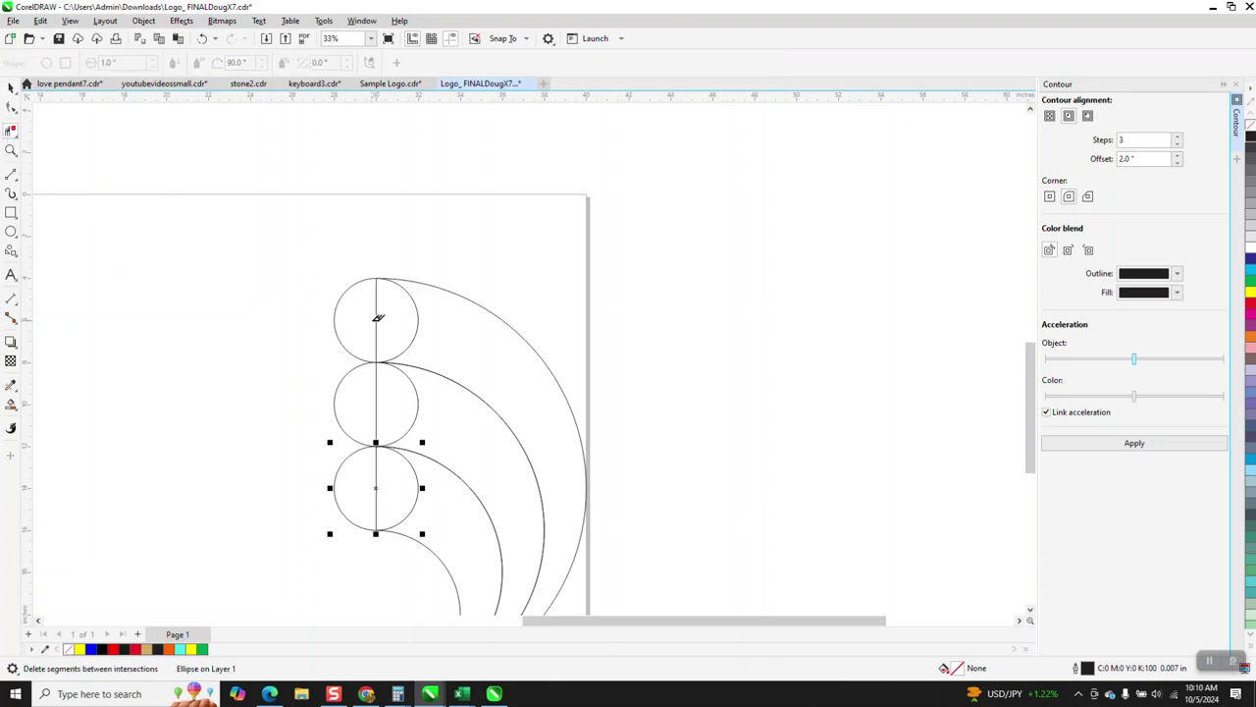
{"action": "left_click_drag", "start_coordinate": [390, 315], "coordinate": [434, 327]}
{"action": "left_click_drag", "start_coordinate": [437, 417], "coordinate": [437, 418]}
{"action": "left_click_drag", "start_coordinate": [371, 474], "coordinate": [435, 501]}
{"action": "scroll", "coordinate": [266, 356], "scroll_direction": "down", "scroll_amount": 2}
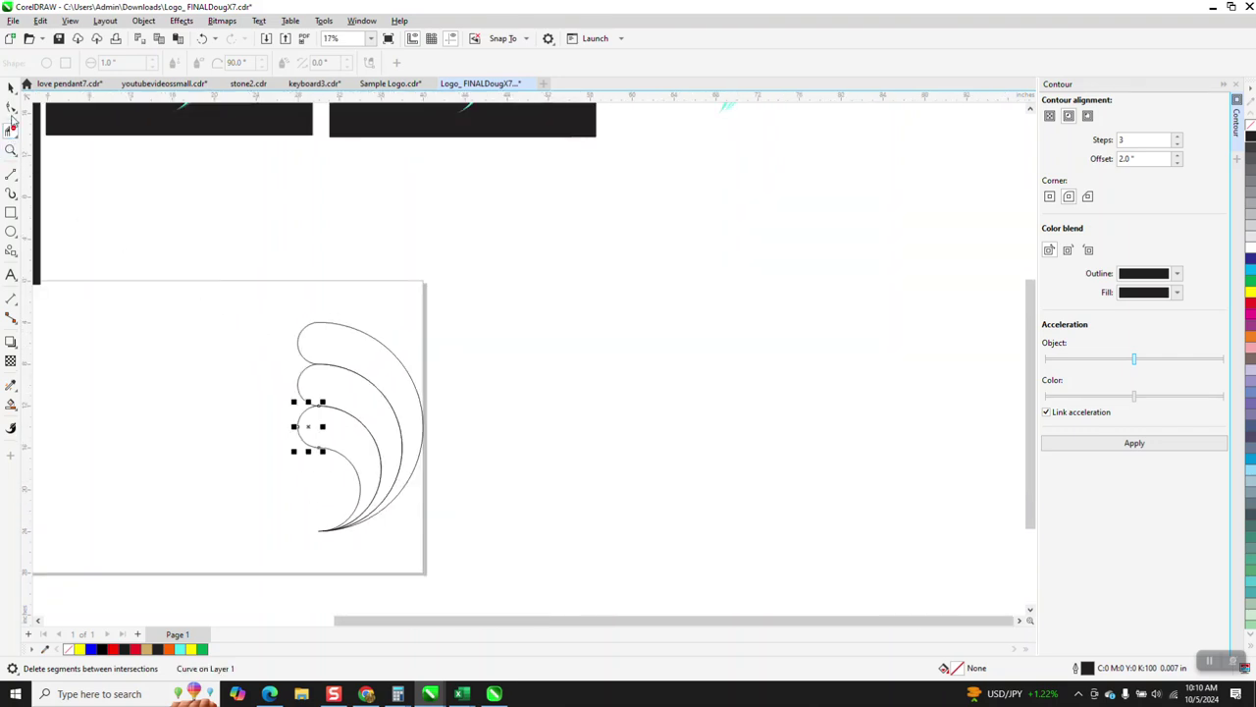
- Smart Fill the outer, middle and bottom curled regions cyan and nudge each fill right
{"action": "left_click", "coordinate": [11, 88]}
{"action": "left_click", "coordinate": [11, 404]}
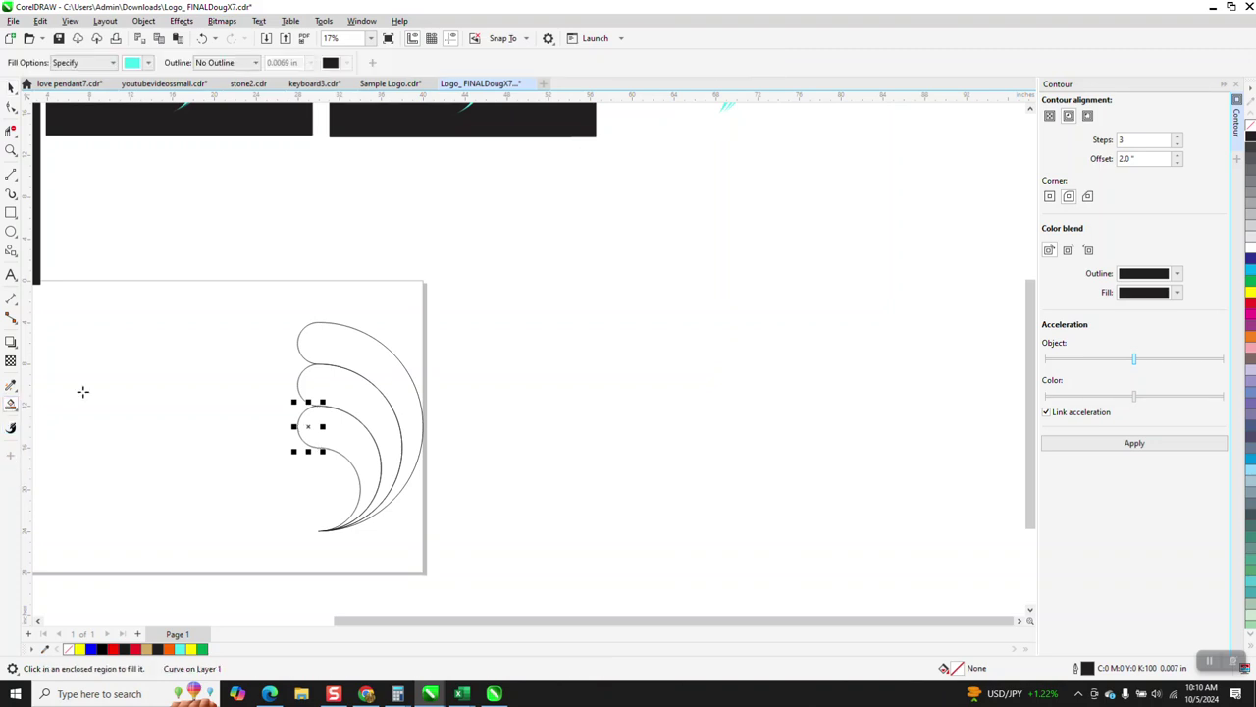
{"action": "left_click", "coordinate": [366, 360]}
{"action": "key", "text": "shift+Right"}
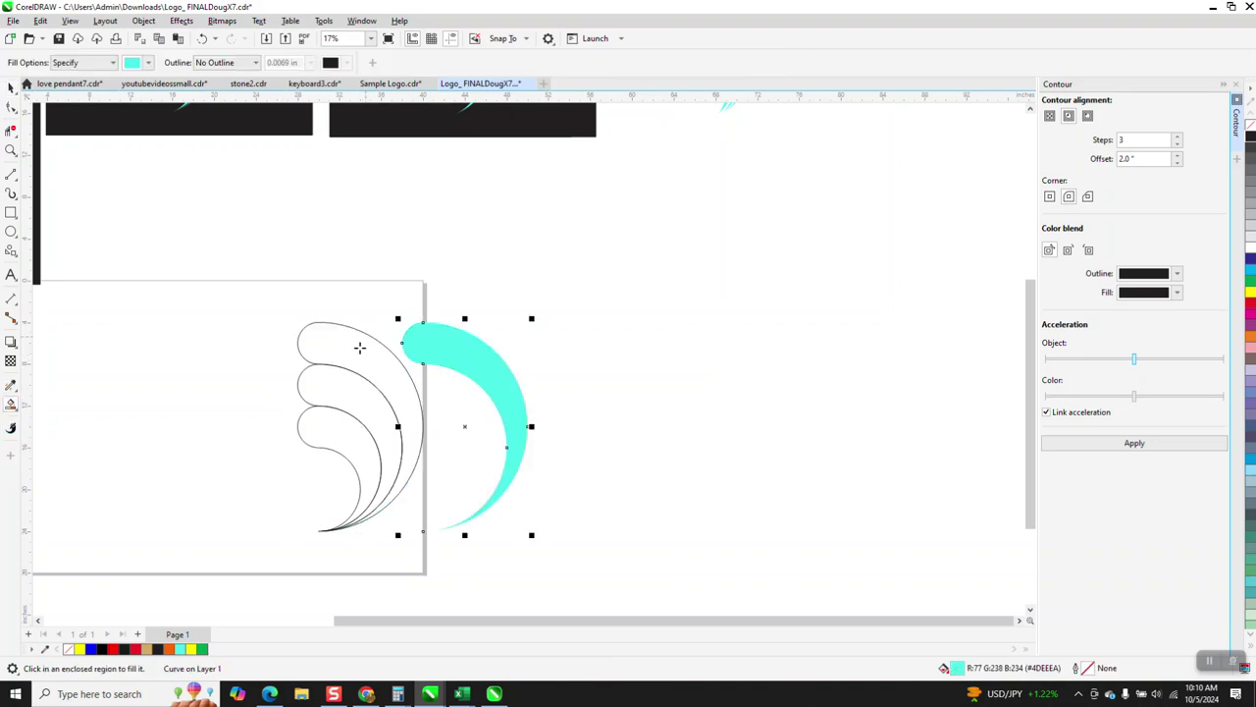
{"action": "left_click", "coordinate": [354, 379]}
{"action": "key", "text": "shift+Right"}
{"action": "left_click", "coordinate": [355, 449]}
{"action": "key", "text": "shift+Right"}
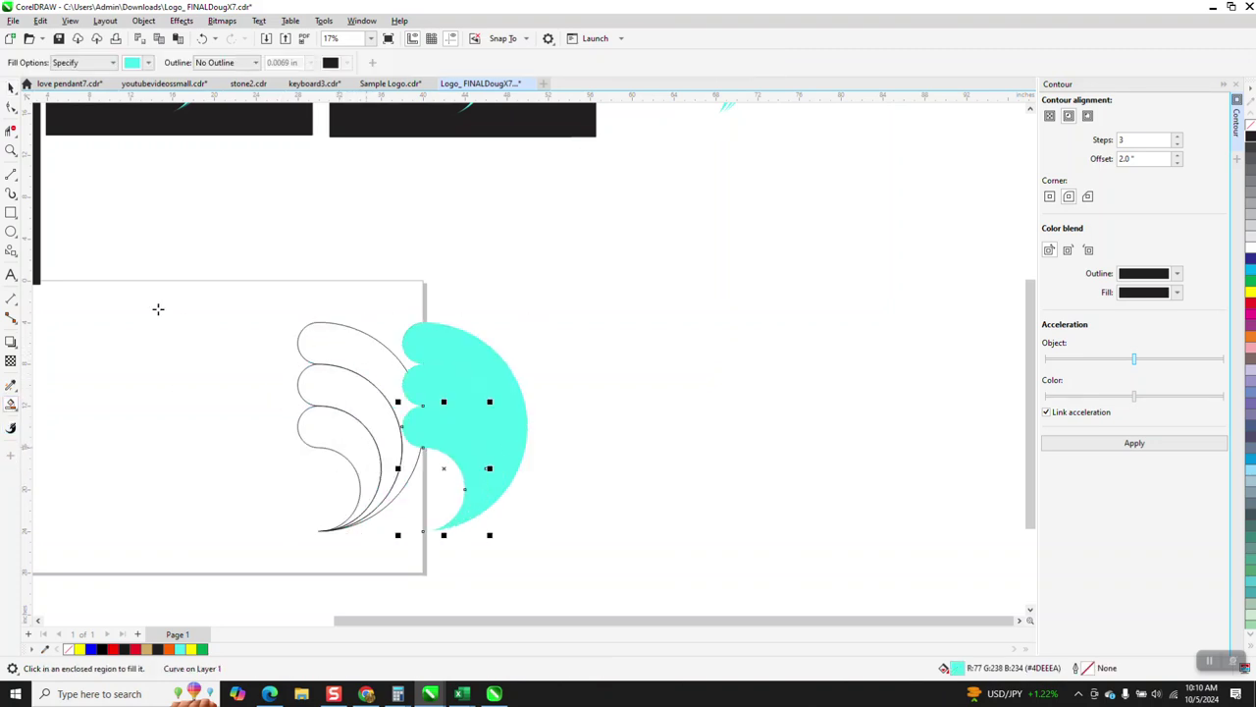
- Delete the original outlines and move the three cyan pieces further right
{"action": "left_click", "coordinate": [11, 87]}
{"action": "left_click_drag", "start_coordinate": [262, 289], "coordinate": [444, 583]}
{"action": "key", "text": "Delete"}
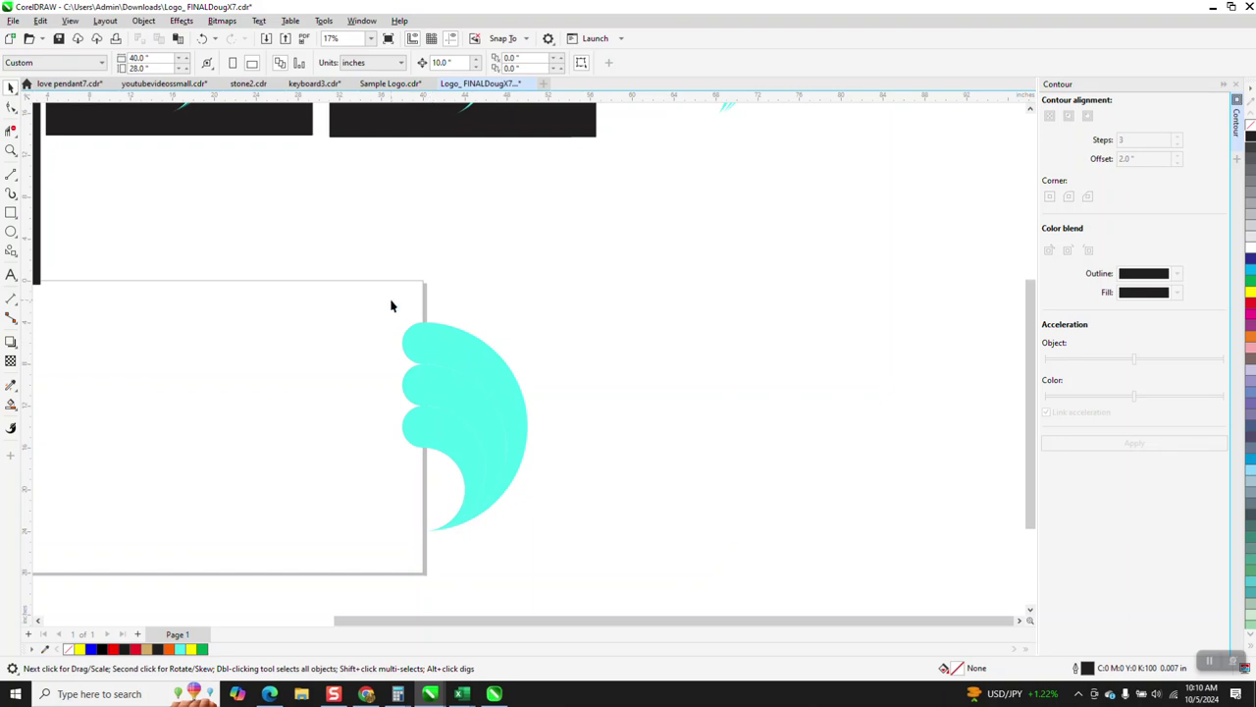
{"action": "left_click_drag", "start_coordinate": [391, 306], "coordinate": [622, 555]}
{"action": "left_click_drag", "start_coordinate": [504, 511], "coordinate": [608, 511]}
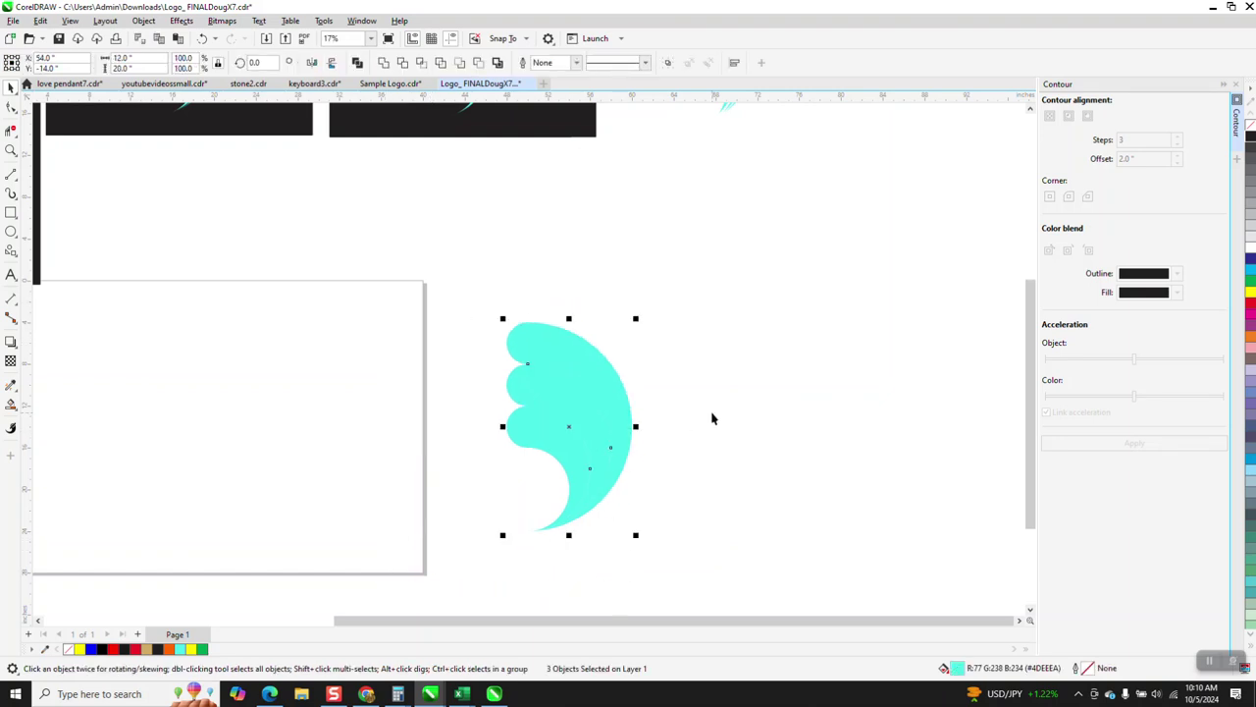
{"action": "left_click", "coordinate": [584, 488]}
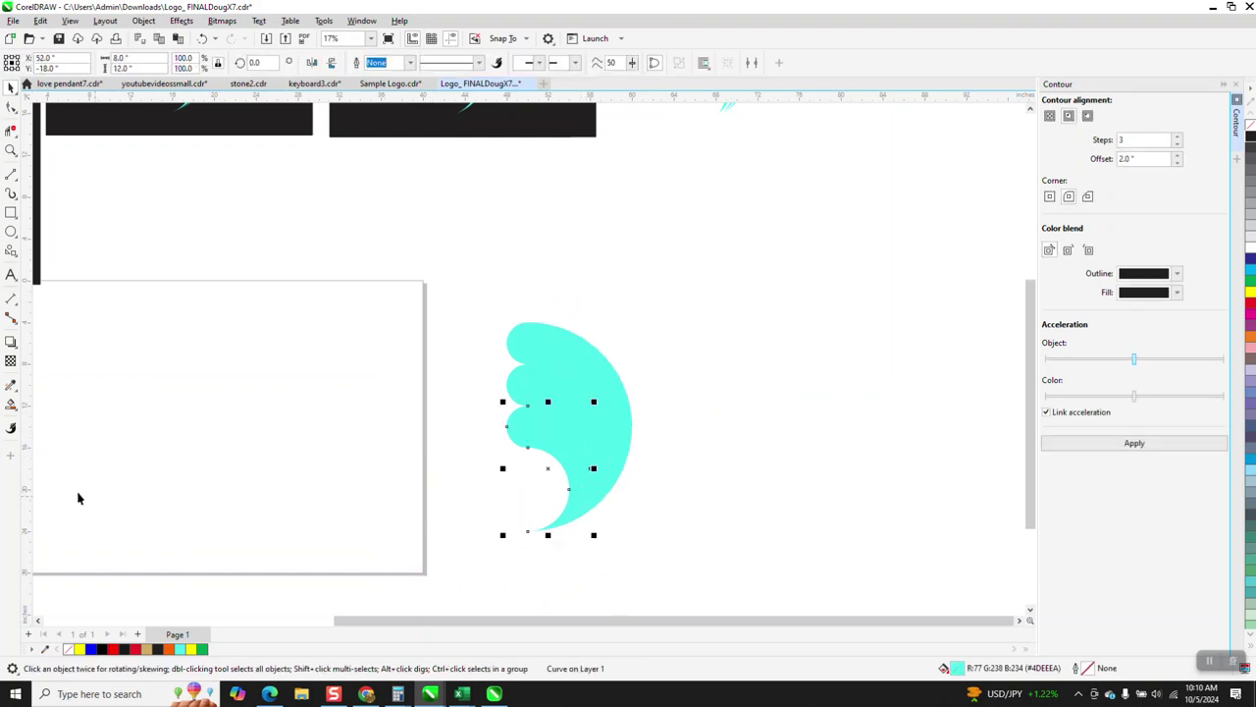
- Give the inner crescent an interactive fountain fill ending in black, adjusting its start and end points
{"action": "left_click", "coordinate": [18, 414]}
{"action": "left_click", "coordinate": [44, 410]}
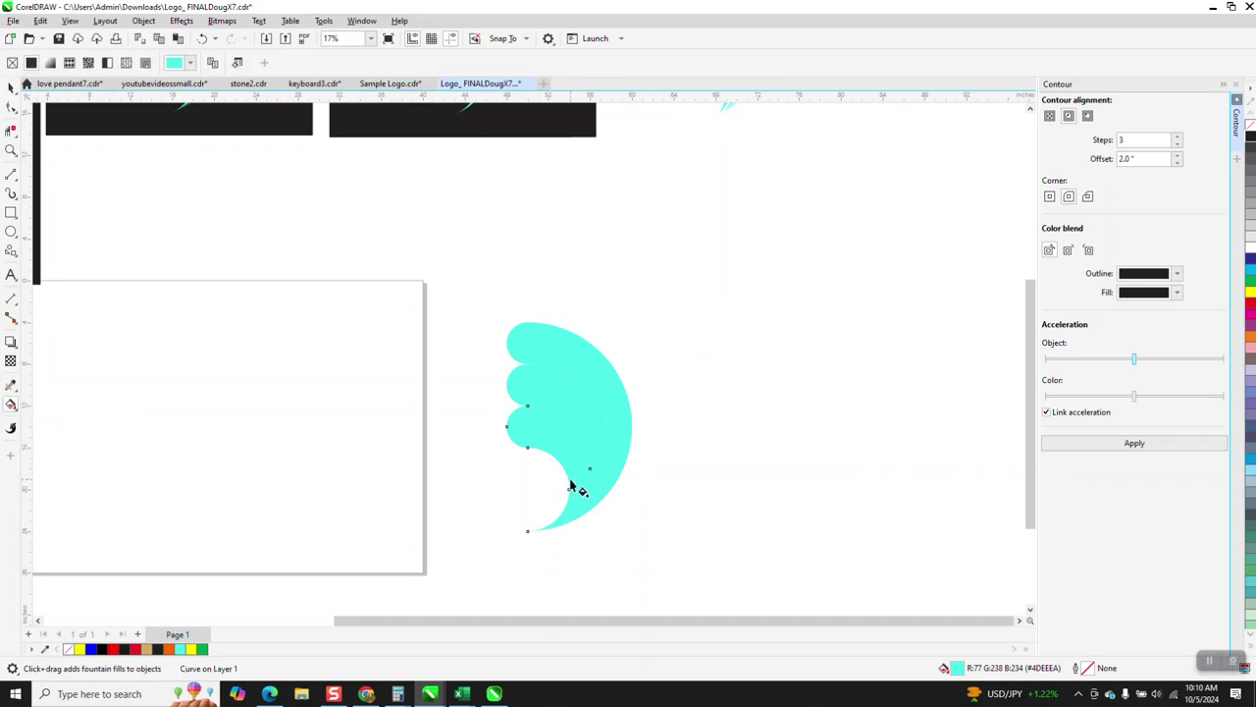
{"action": "left_click_drag", "start_coordinate": [570, 478], "coordinate": [602, 422]}
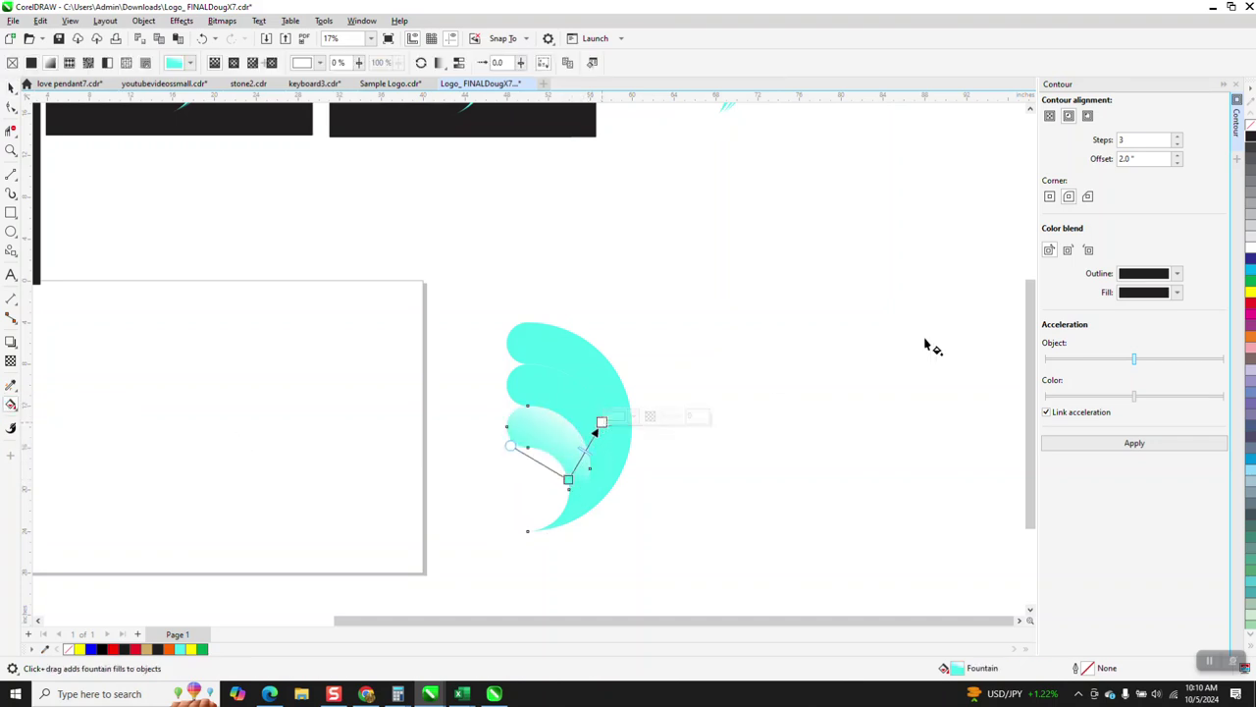
{"action": "left_click_drag", "start_coordinate": [1251, 140], "coordinate": [609, 429]}
{"action": "left_click_drag", "start_coordinate": [568, 480], "coordinate": [558, 488]}
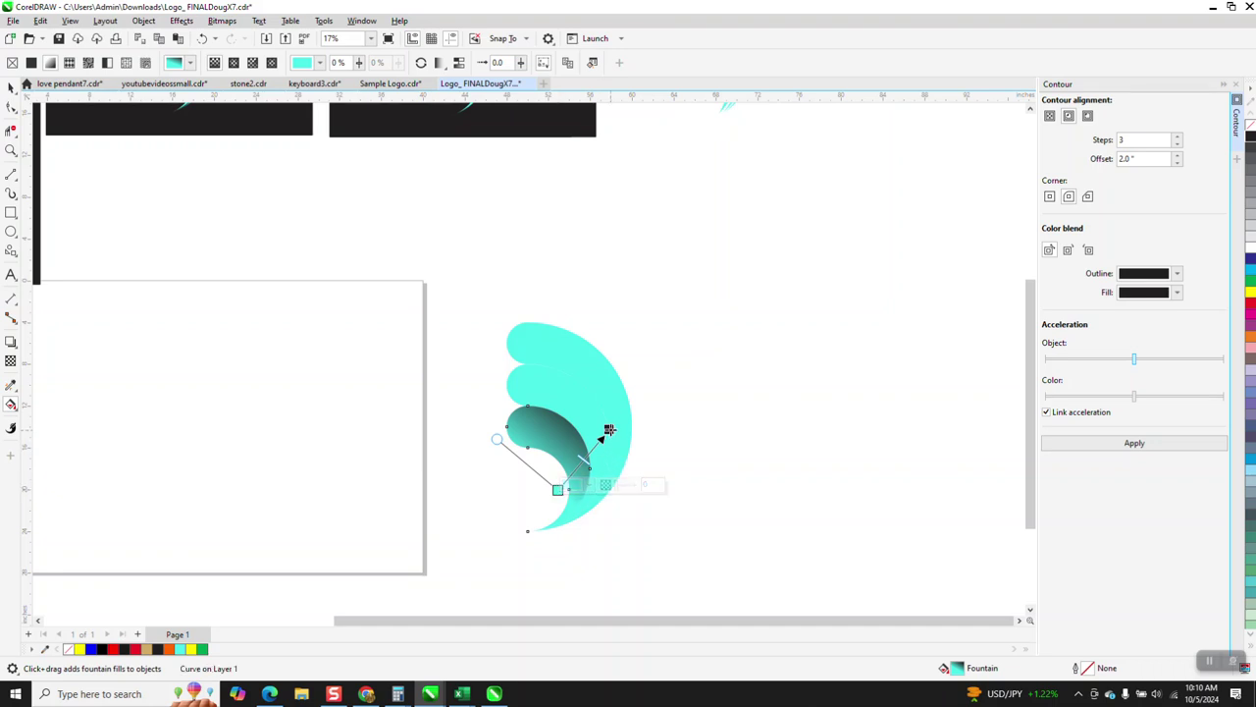
{"action": "left_click_drag", "start_coordinate": [609, 429], "coordinate": [617, 421]}
{"action": "left_click", "coordinate": [618, 421]}
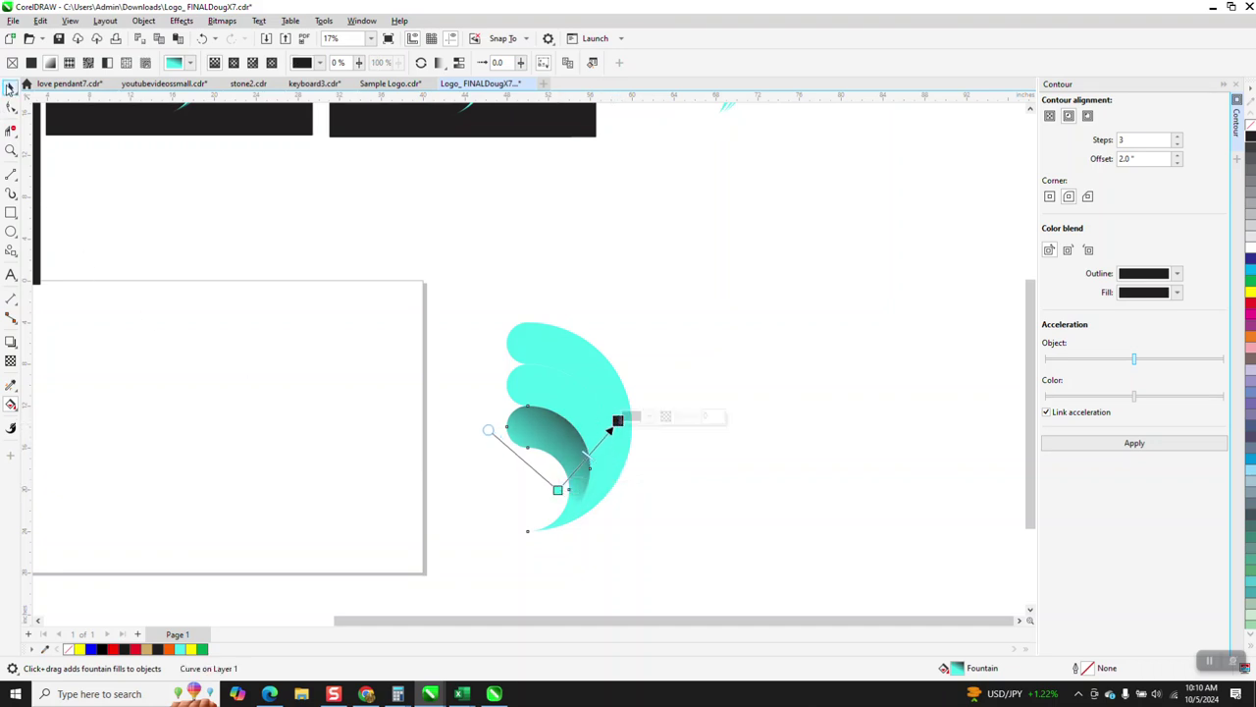
{"action": "key", "text": "space"}
- Copy the inner crescent's gradient onto the middle and outer crescents with the Attributes Eyedropper
{"action": "left_click", "coordinate": [17, 393]}
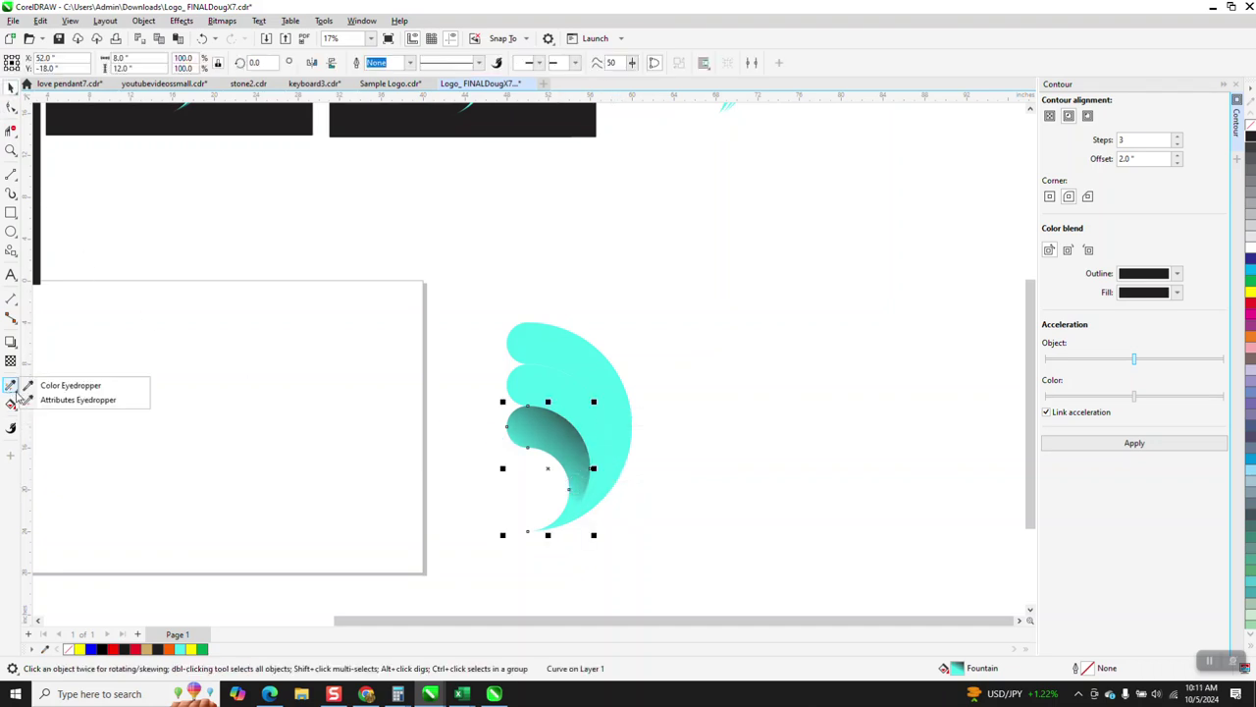
{"action": "left_click", "coordinate": [55, 400]}
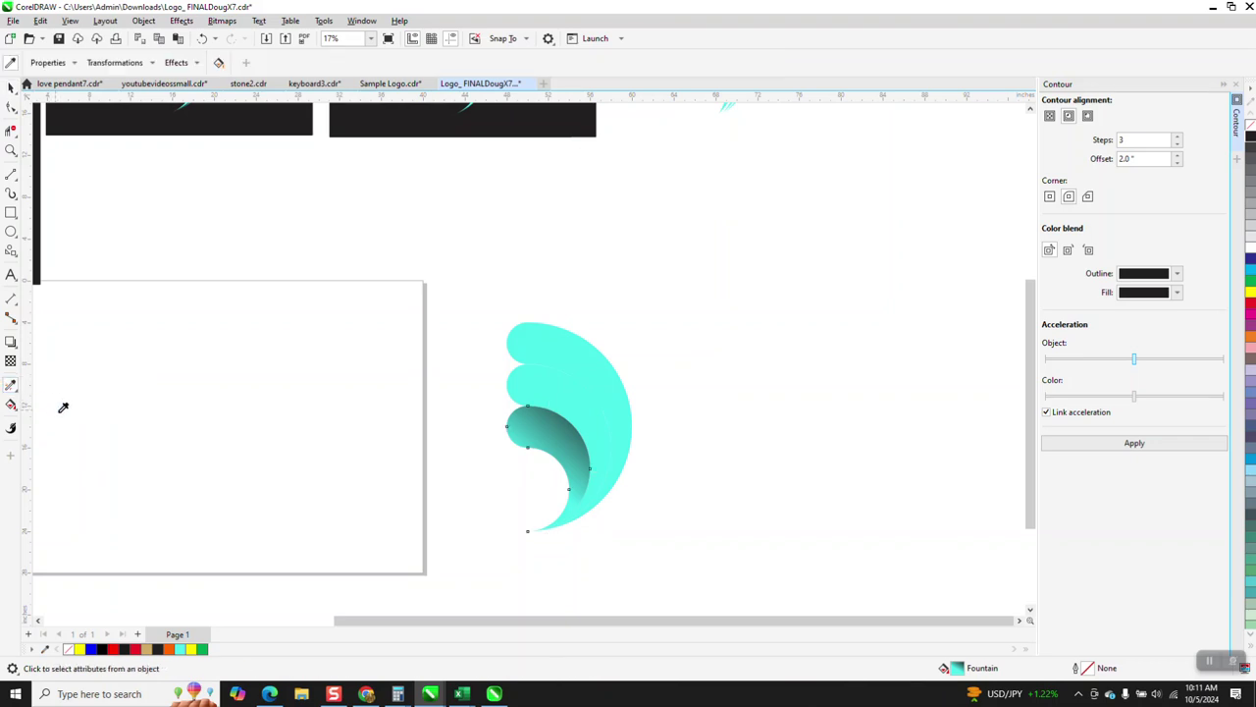
{"action": "left_click", "coordinate": [565, 438]}
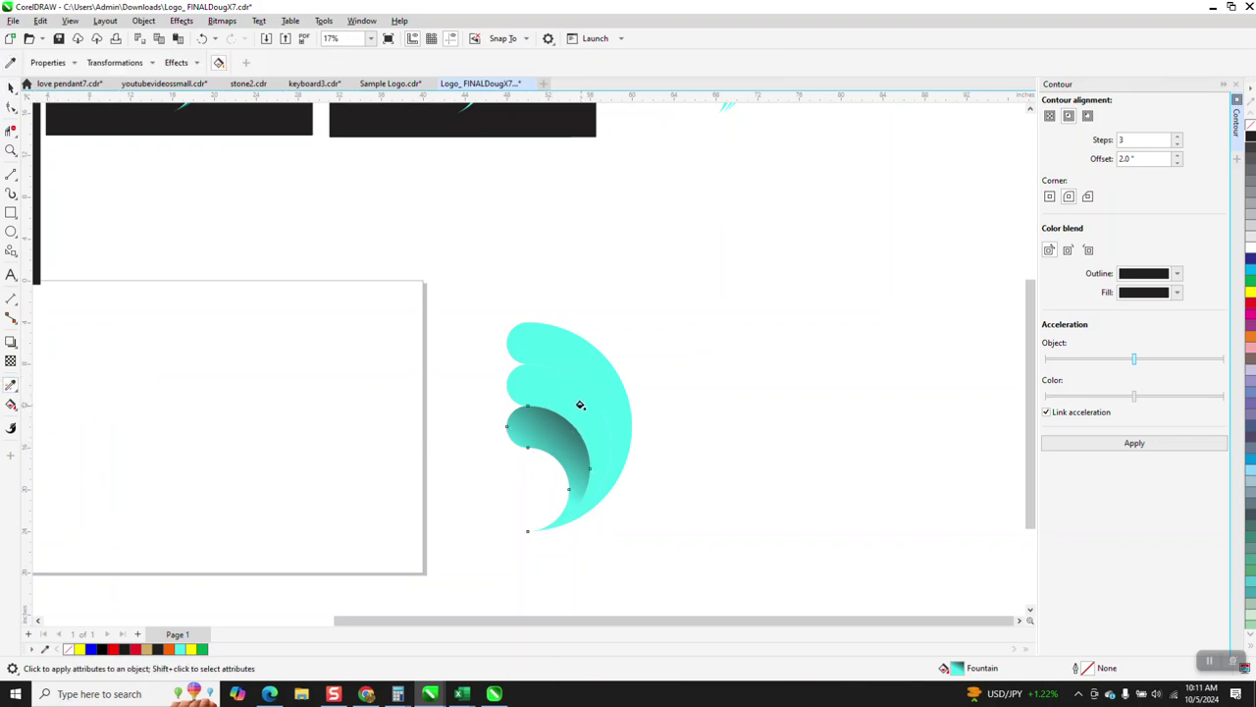
{"action": "left_click", "coordinate": [580, 404]}
{"action": "left_click", "coordinate": [598, 382]}
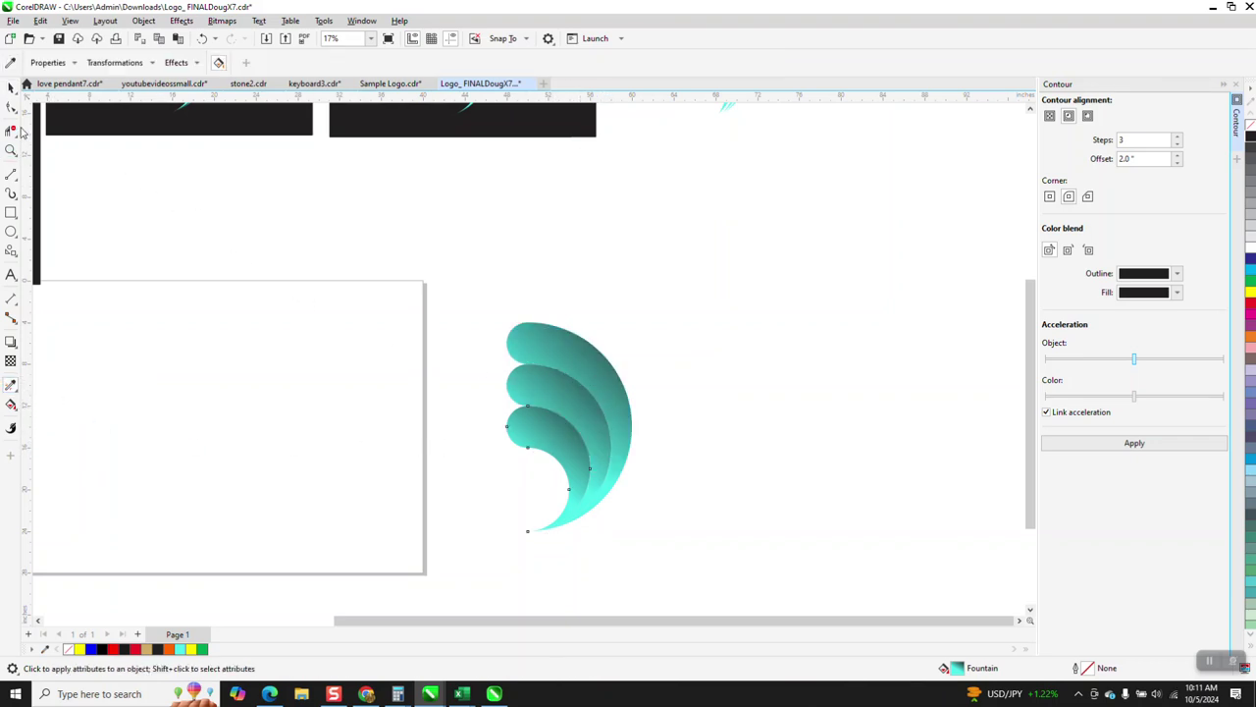
- Zoom in to inspect the leaf, then undo the gradient copied to the outer crescents
{"action": "left_click", "coordinate": [11, 87]}
{"action": "left_click_drag", "start_coordinate": [449, 295], "coordinate": [721, 602]}
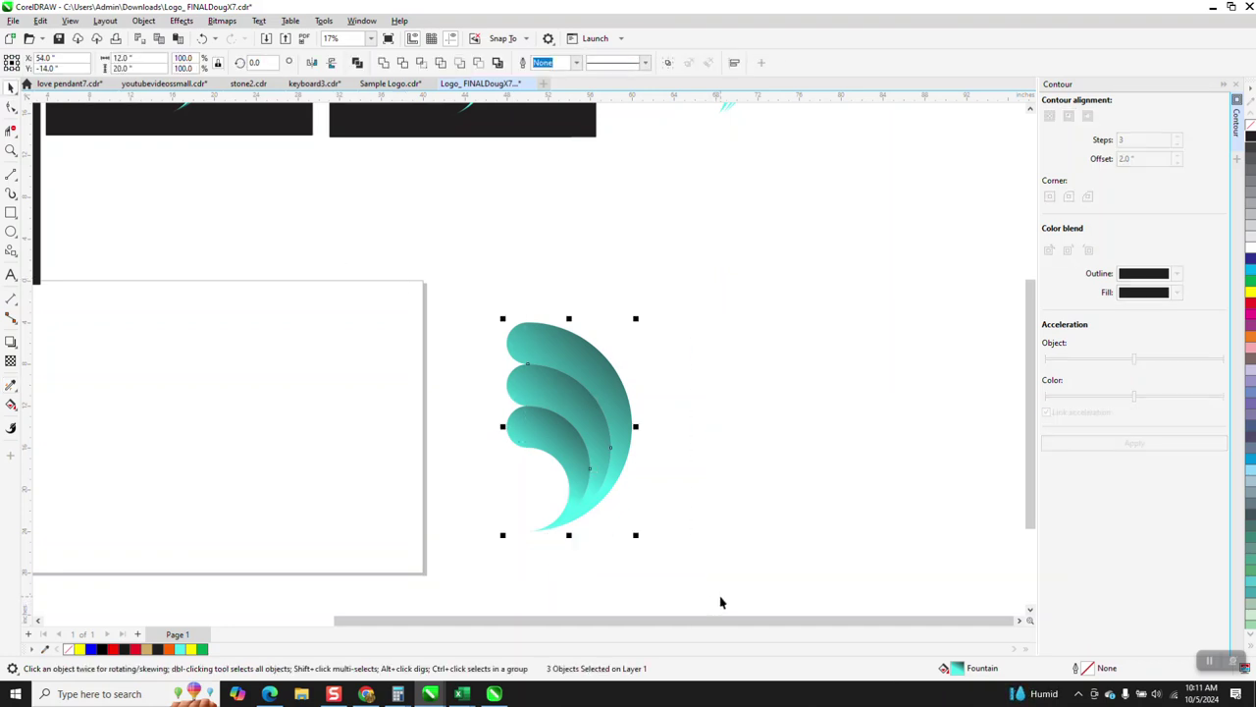
{"action": "left_click", "coordinate": [11, 150]}
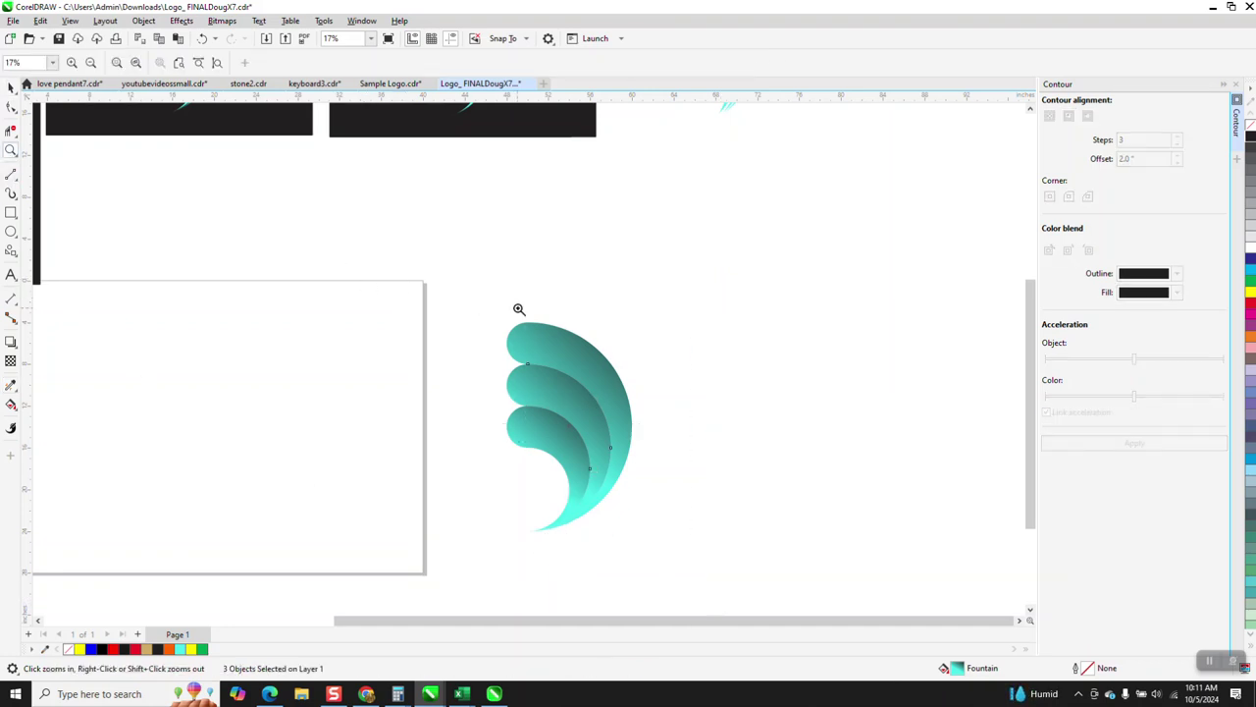
{"action": "left_click_drag", "start_coordinate": [485, 306], "coordinate": [670, 551]}
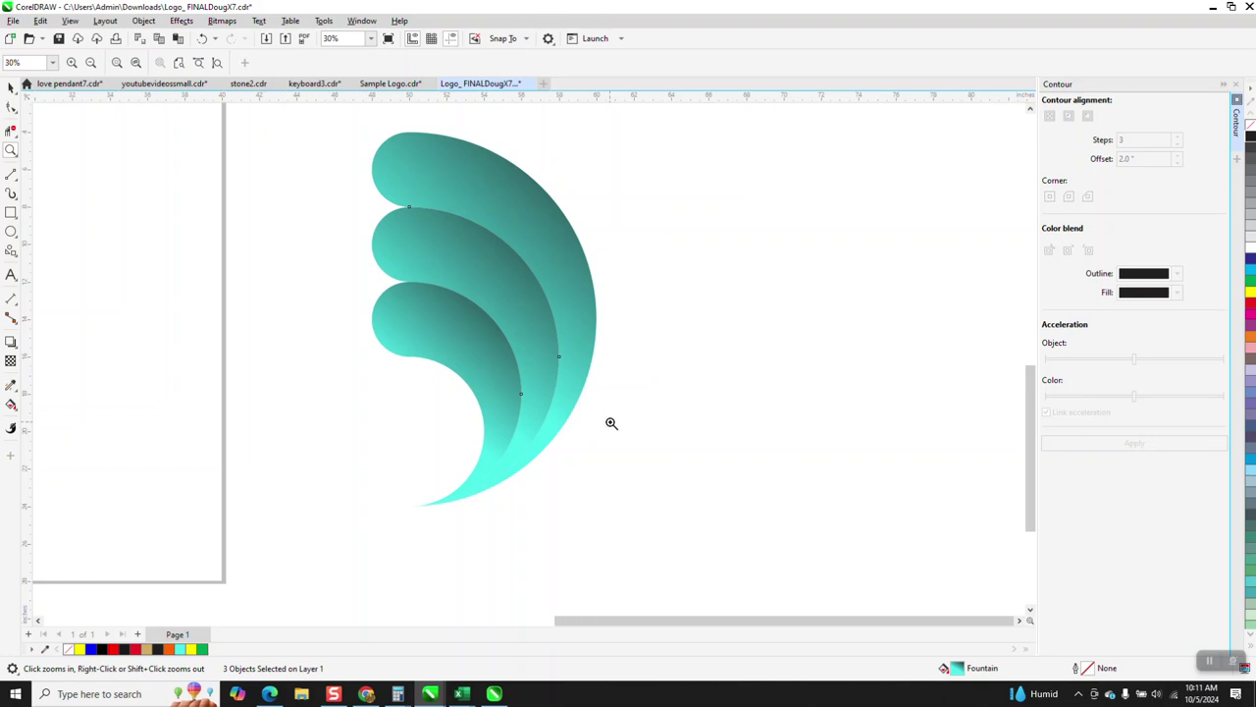
{"action": "right_click", "coordinate": [614, 424]}
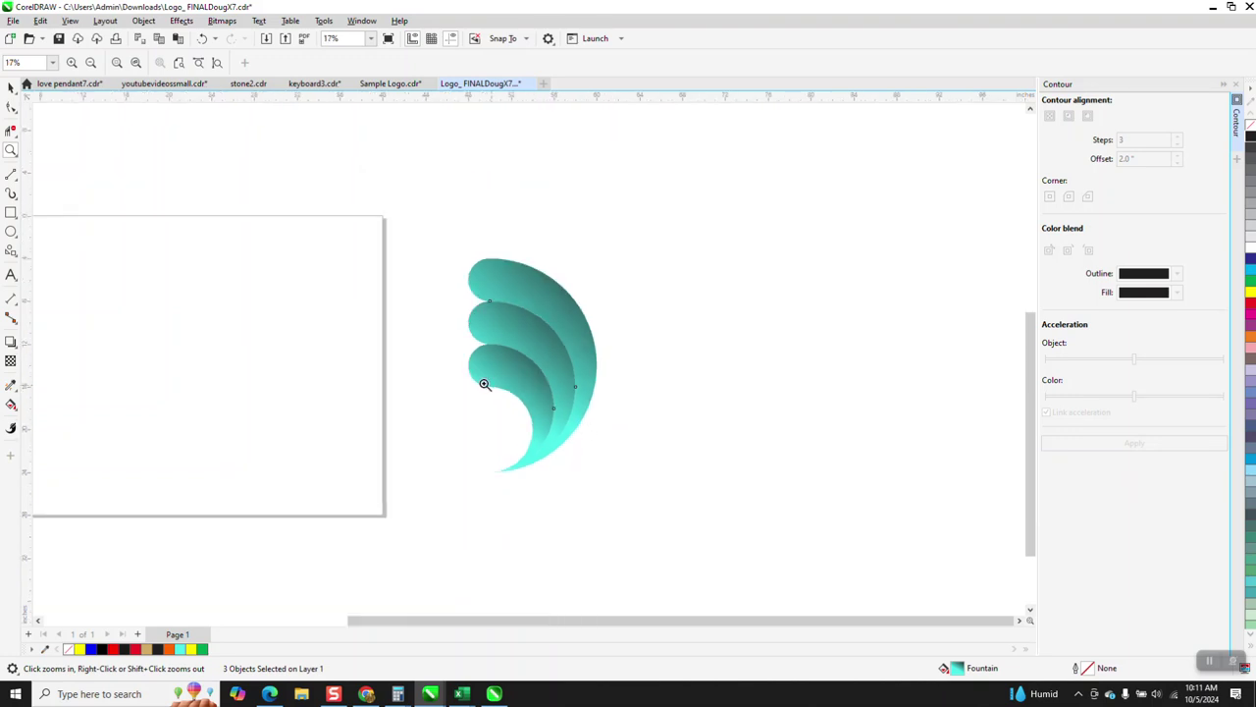
{"action": "left_click", "coordinate": [200, 40]}
- Undo once more, make the leaf group unfilled with black outlines, and move it to empty space
{"action": "left_click", "coordinate": [199, 41]}
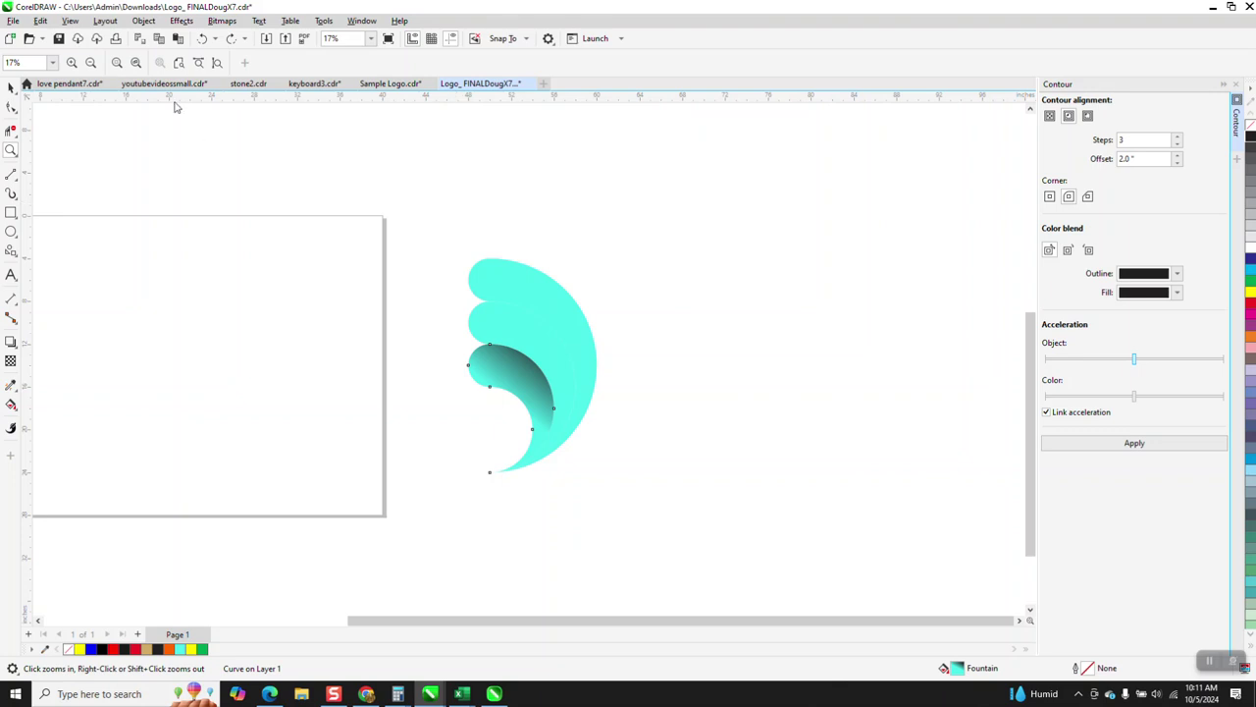
{"action": "left_click", "coordinate": [11, 87]}
{"action": "left_click_drag", "start_coordinate": [423, 220], "coordinate": [707, 546]}
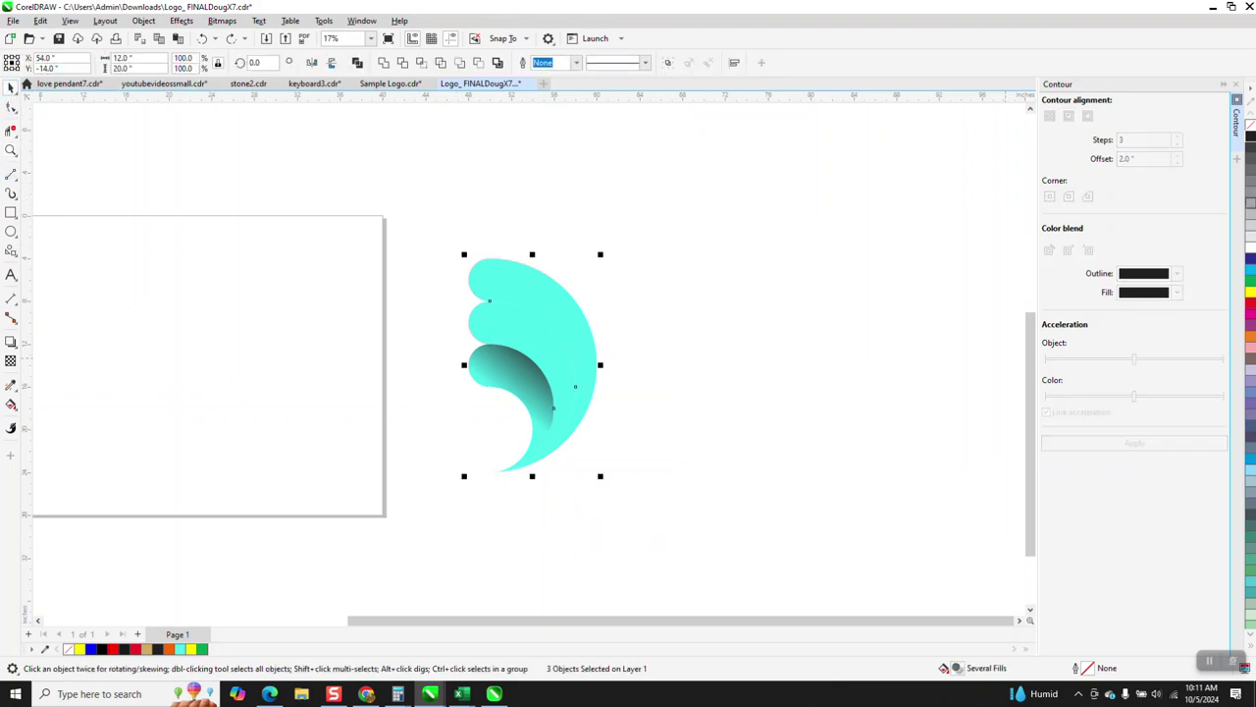
{"action": "left_click", "coordinate": [1251, 123]}
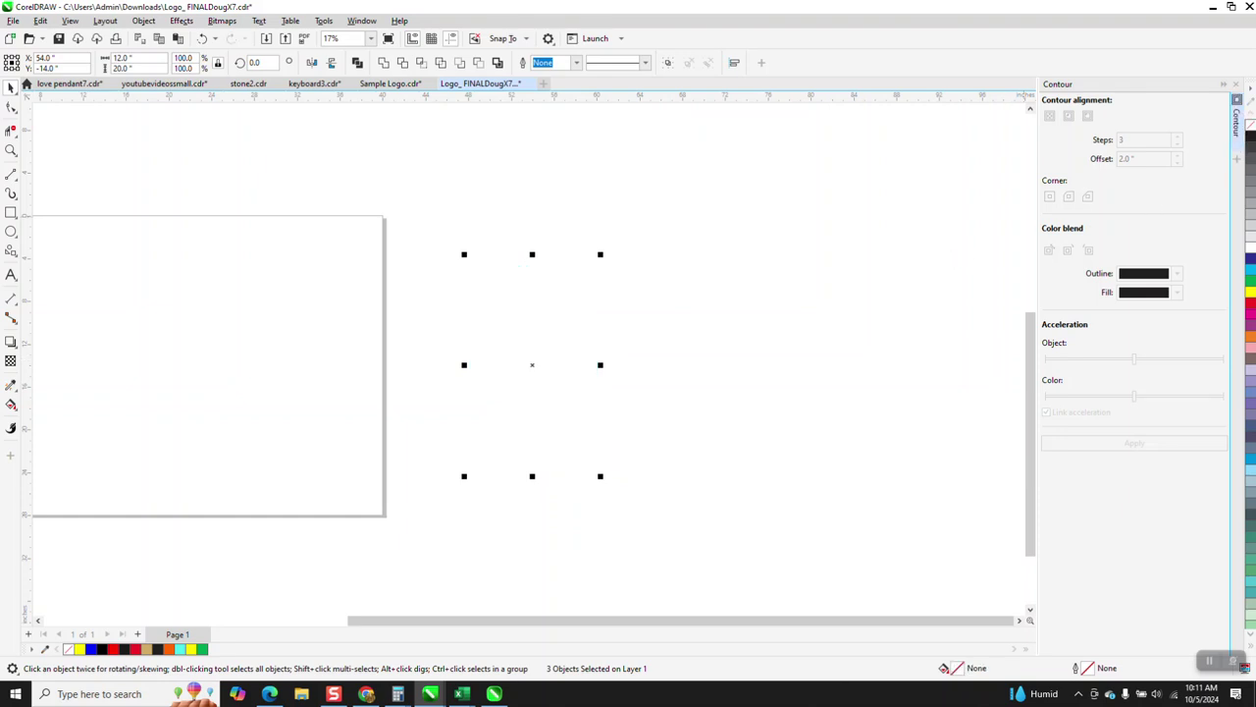
{"action": "right_click", "coordinate": [1249, 138]}
{"action": "scroll", "coordinate": [775, 317], "scroll_direction": "down", "scroll_amount": 2}
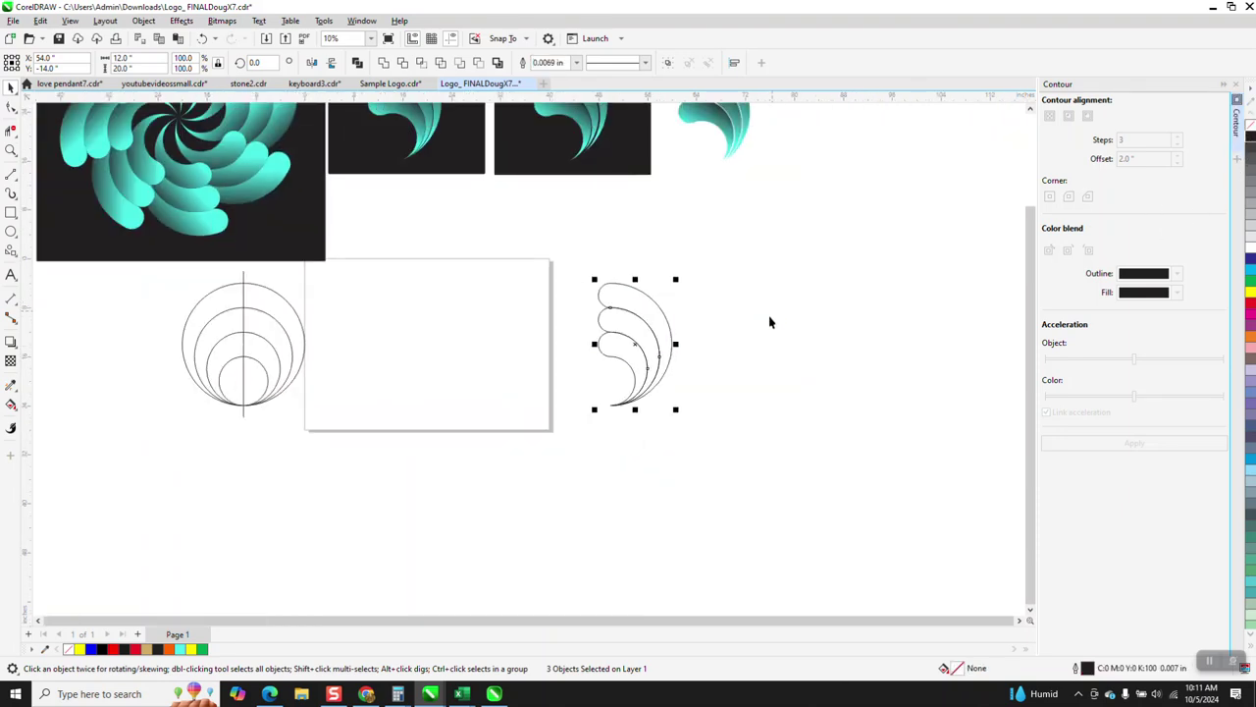
{"action": "left_click_drag", "start_coordinate": [634, 343], "coordinate": [774, 305]}
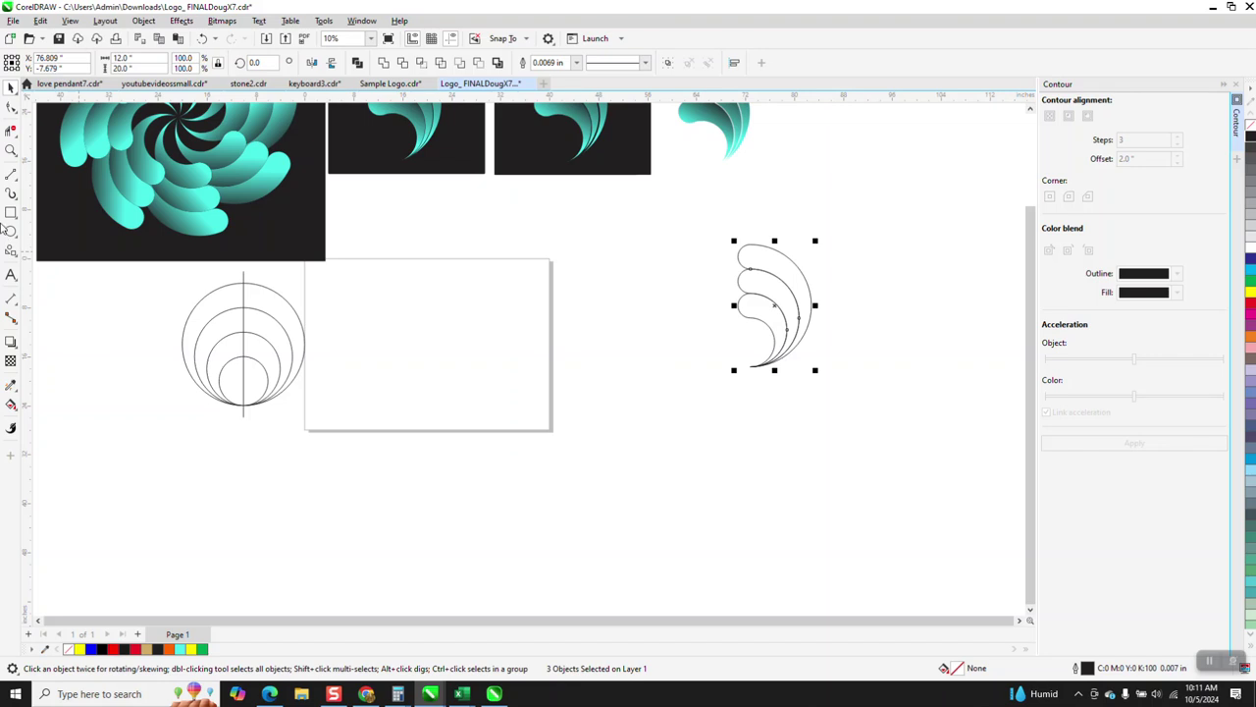
- Duplicate the three outline curves rotated 45° around the leaf's bottom tip
{"action": "left_click", "coordinate": [11, 150]}
{"action": "left_click_drag", "start_coordinate": [648, 222], "coordinate": [967, 444]}
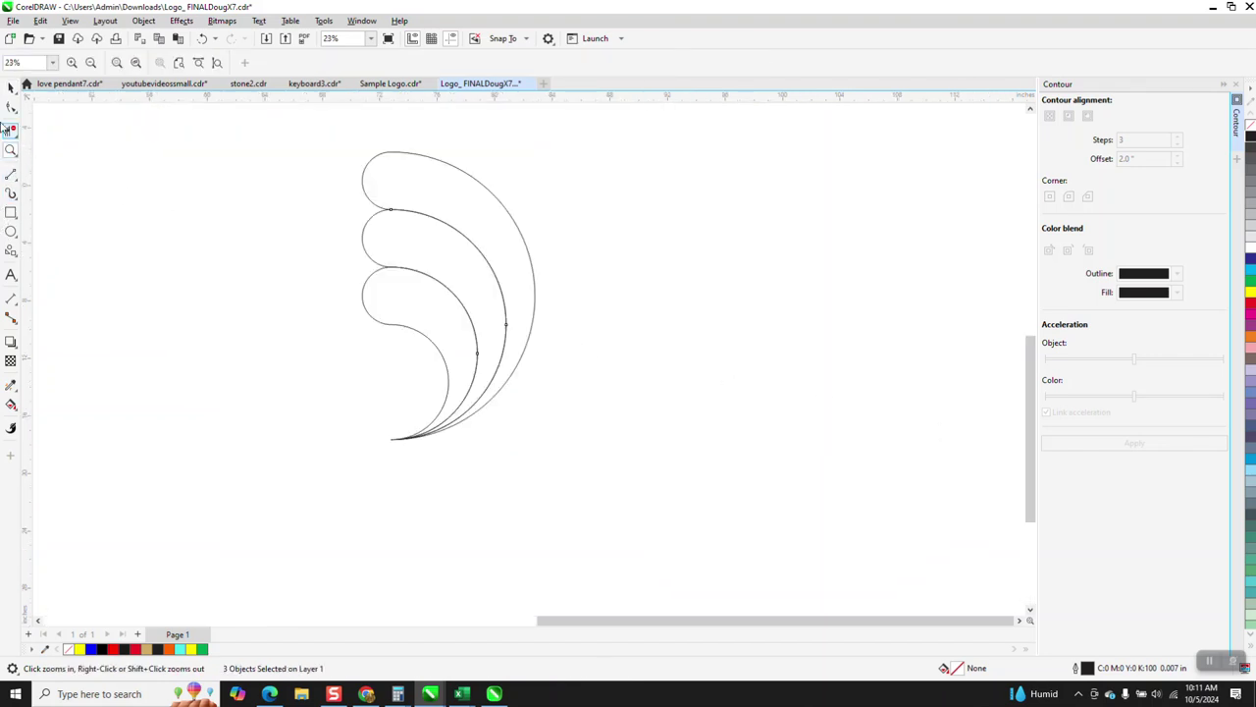
{"action": "left_click", "coordinate": [11, 88]}
{"action": "left_click_drag", "start_coordinate": [325, 135], "coordinate": [707, 523]}
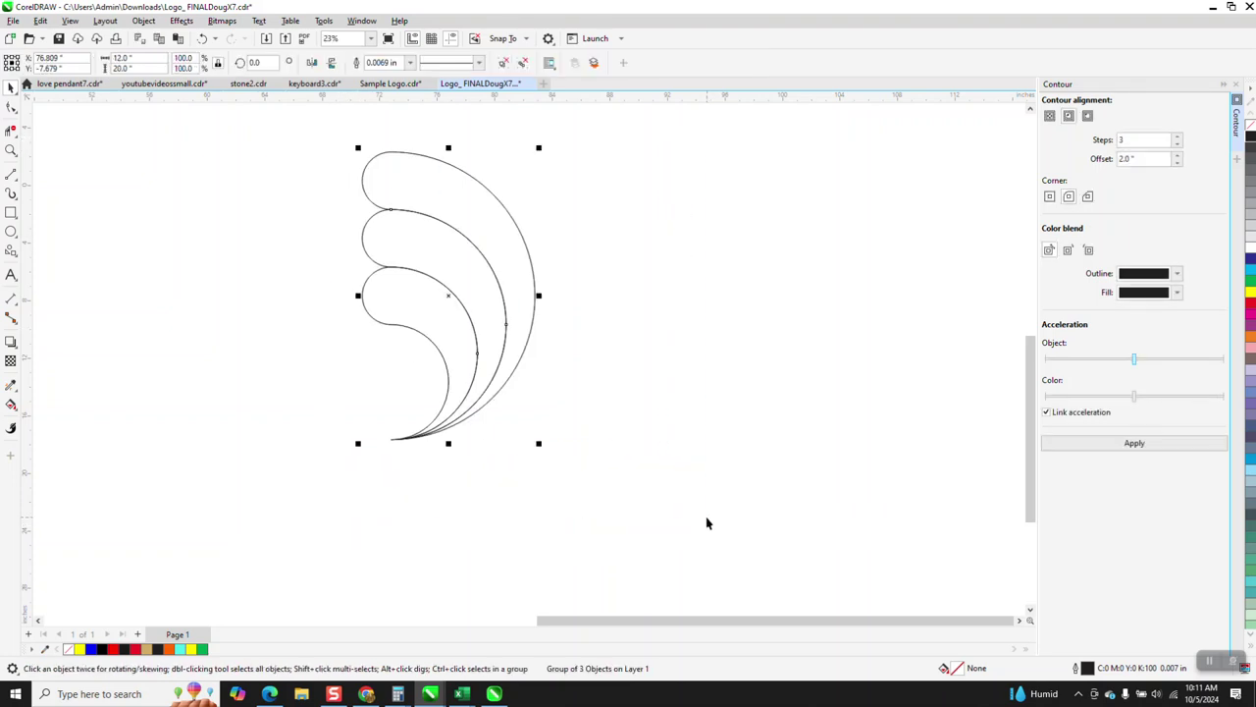
{"action": "left_click", "coordinate": [448, 295]}
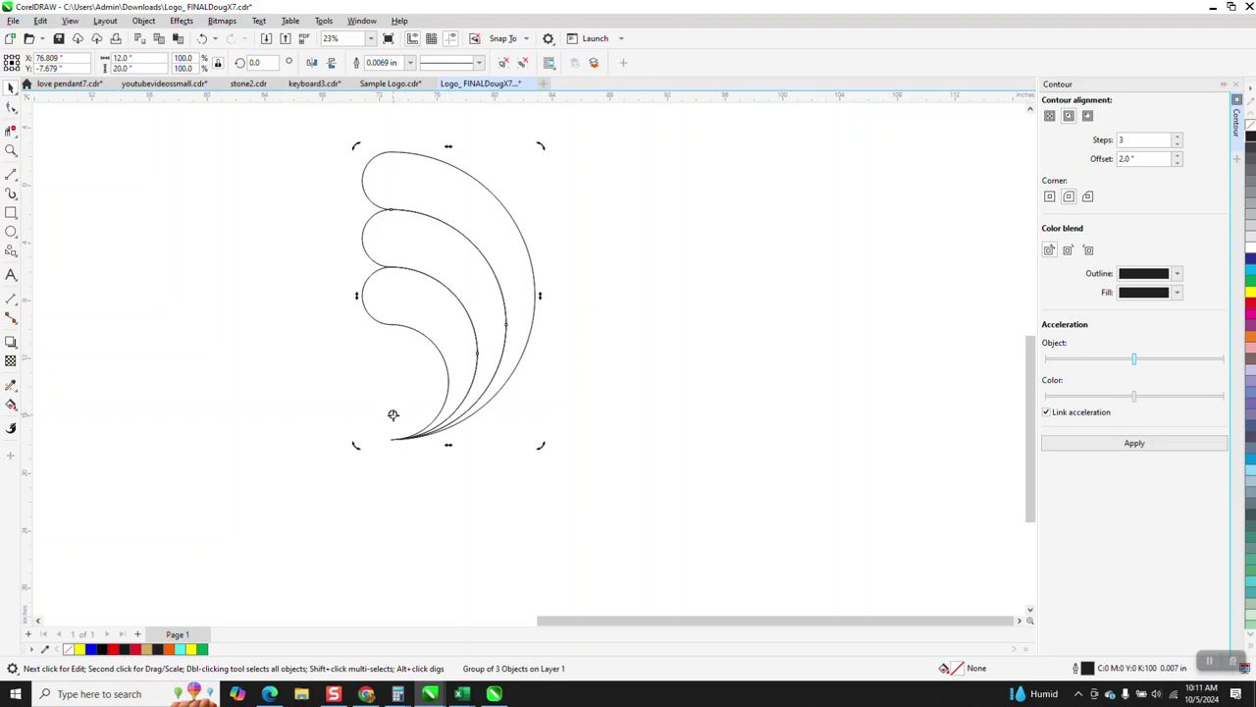
{"action": "left_click_drag", "start_coordinate": [393, 414], "coordinate": [390, 440]}
{"action": "type", "text": "45"}
{"action": "key", "text": "Return"}
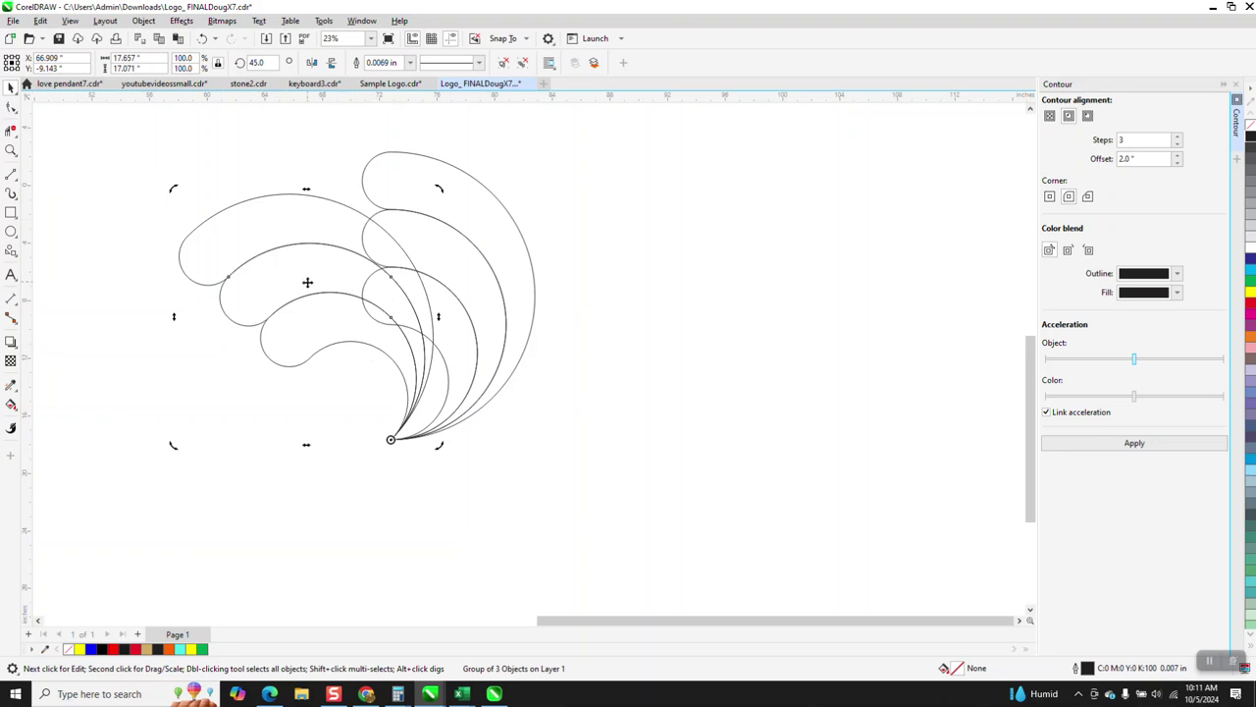
- Smart Fill the lowest, middle and upper-left enclosed regions cyan, nudging each fill right
{"action": "left_click", "coordinate": [11, 404]}
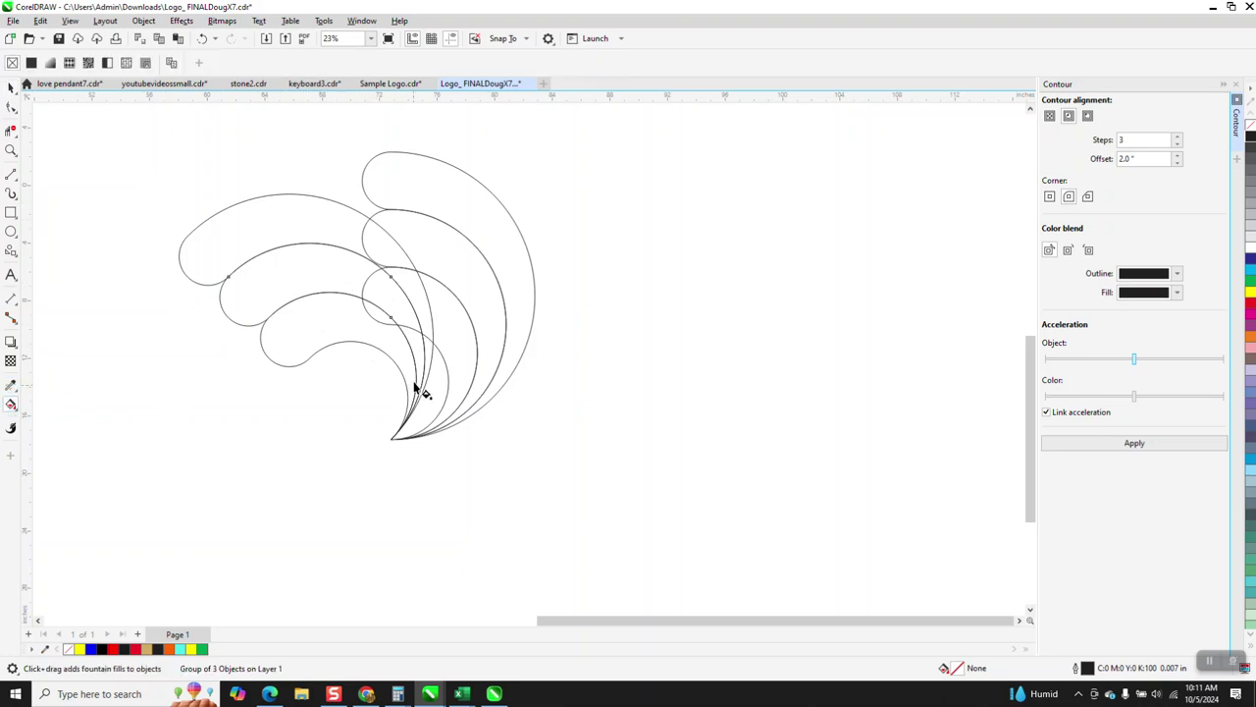
{"action": "left_click", "coordinate": [16, 408]}
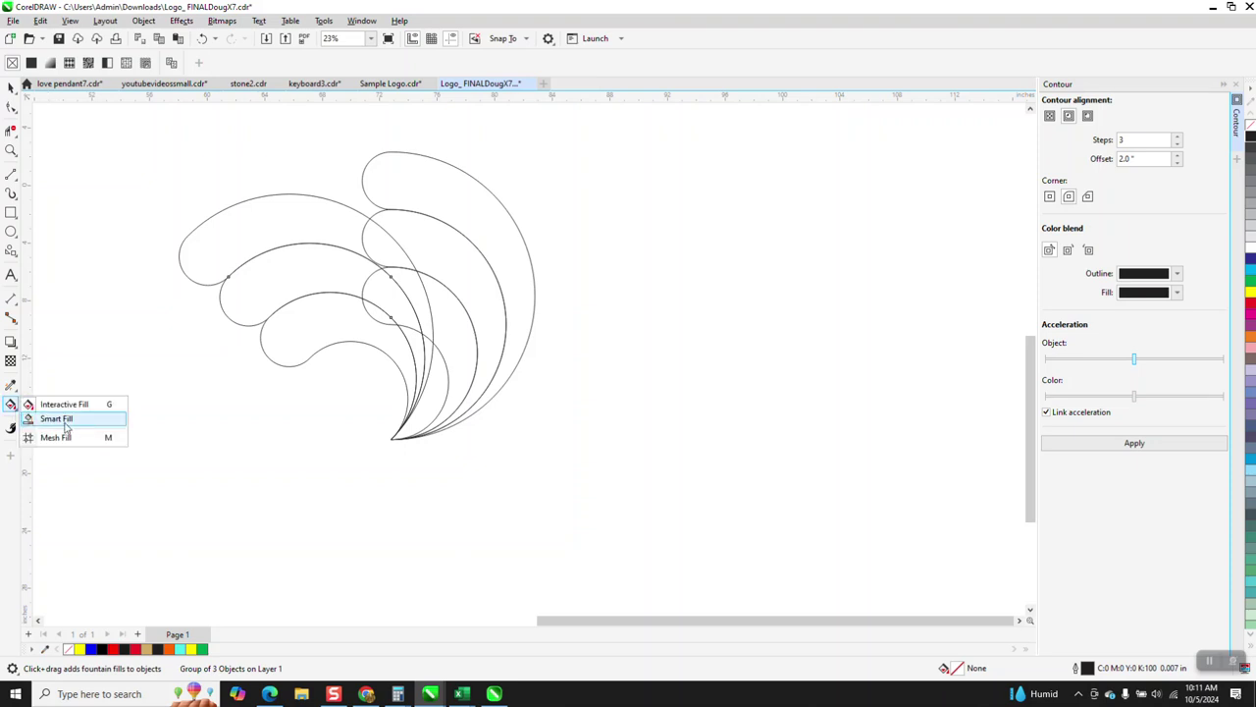
{"action": "left_click", "coordinate": [59, 421]}
{"action": "left_click", "coordinate": [280, 340]}
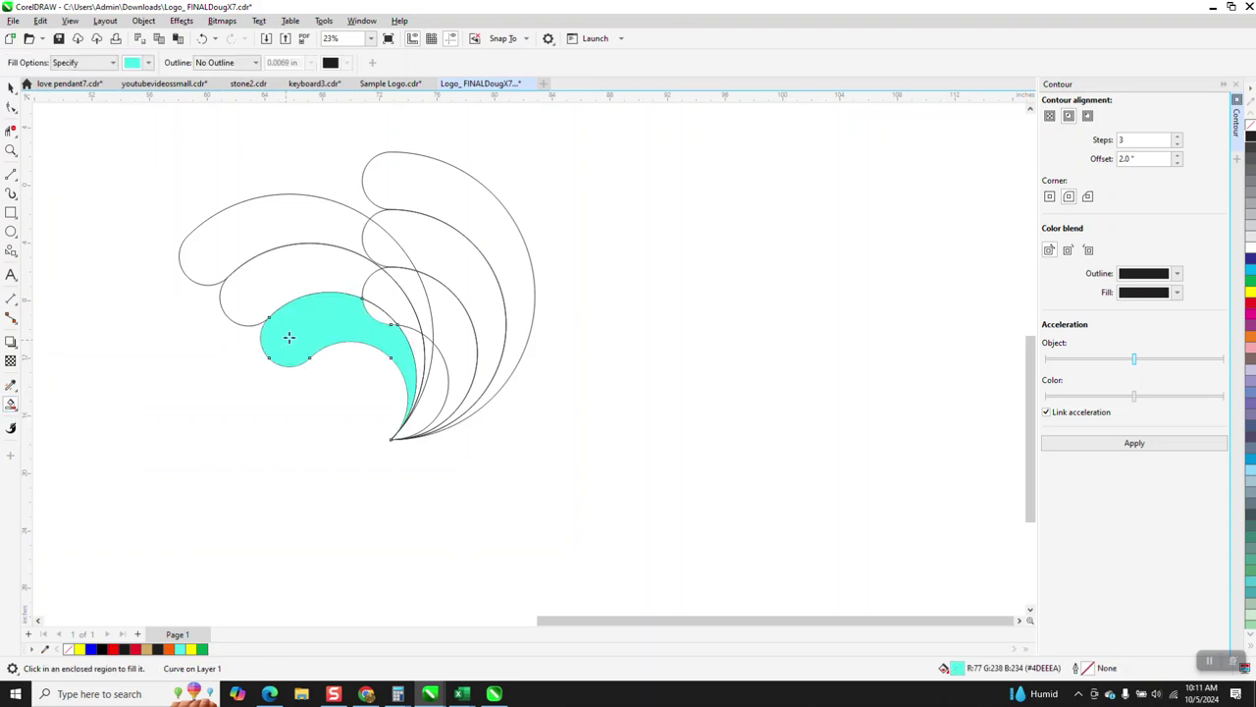
{"action": "key", "text": "shift+Right"}
{"action": "key", "text": "shift+Right"}
{"action": "left_click", "coordinate": [301, 289]}
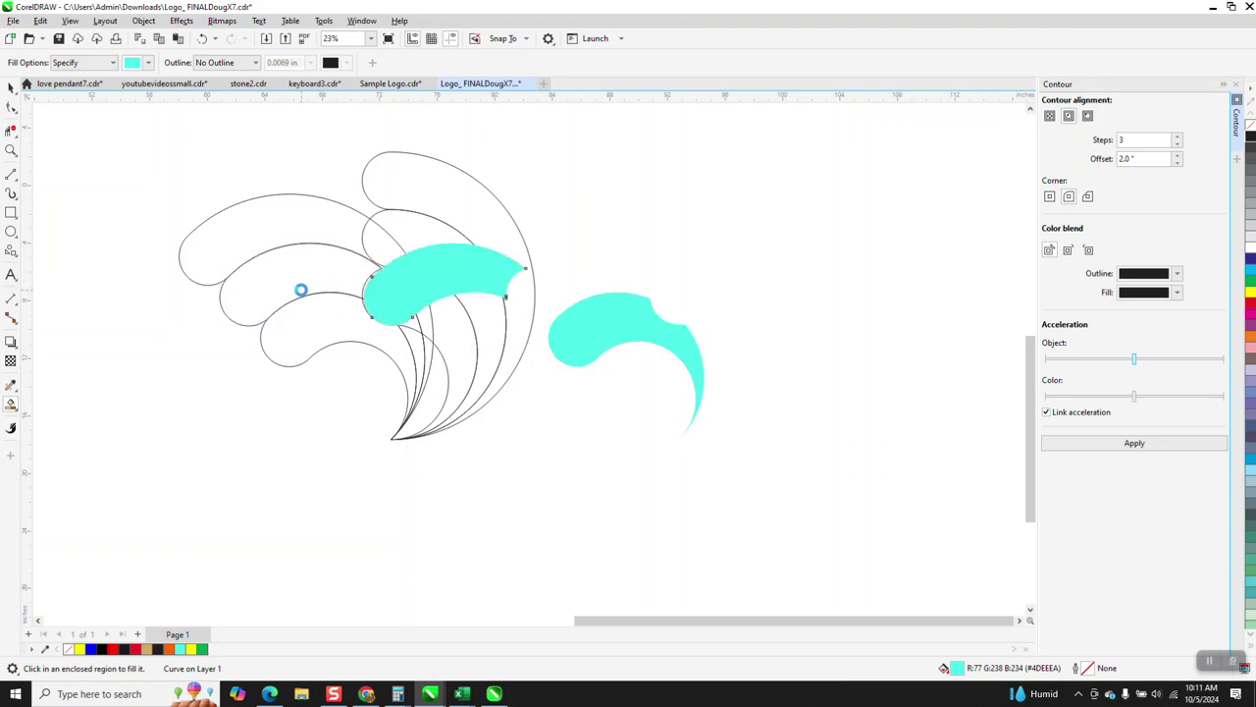
{"action": "key", "text": "shift+Right"}
{"action": "left_click", "coordinate": [268, 239]}
{"action": "key", "text": "shift+Right"}
{"action": "key", "text": "shift+Right"}
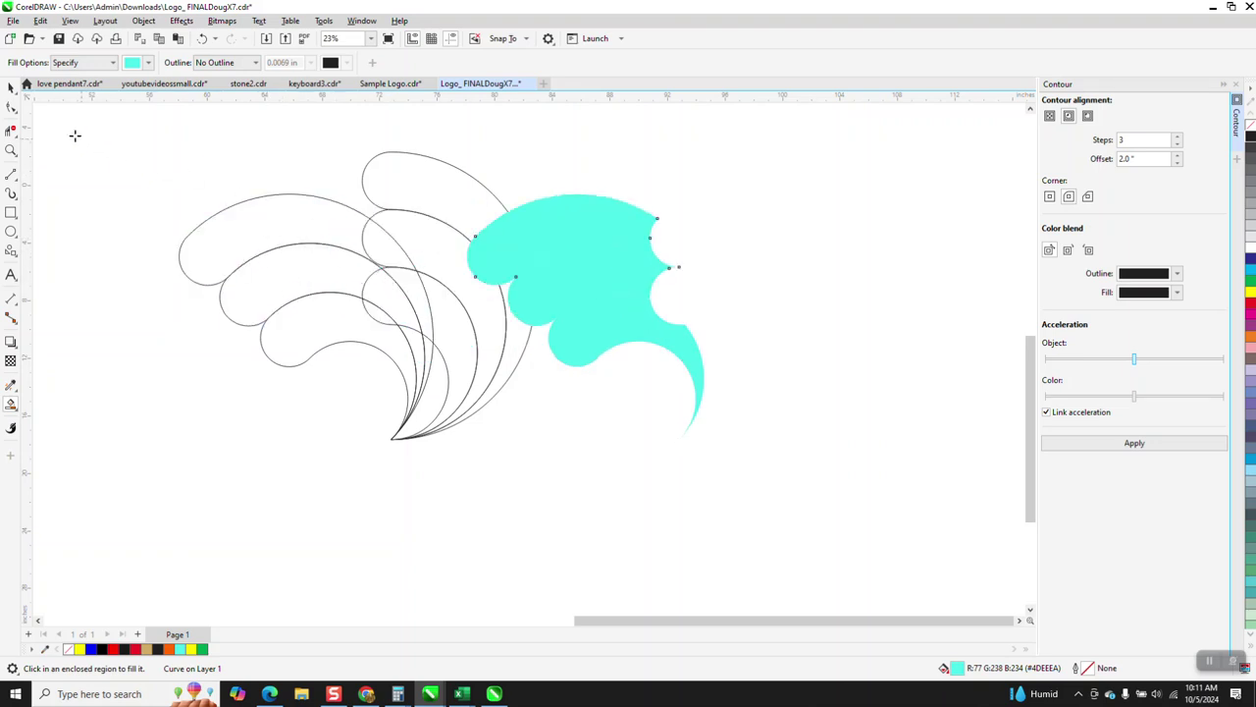
- Select and delete the leftover outline curves
{"action": "left_click", "coordinate": [7, 87]}
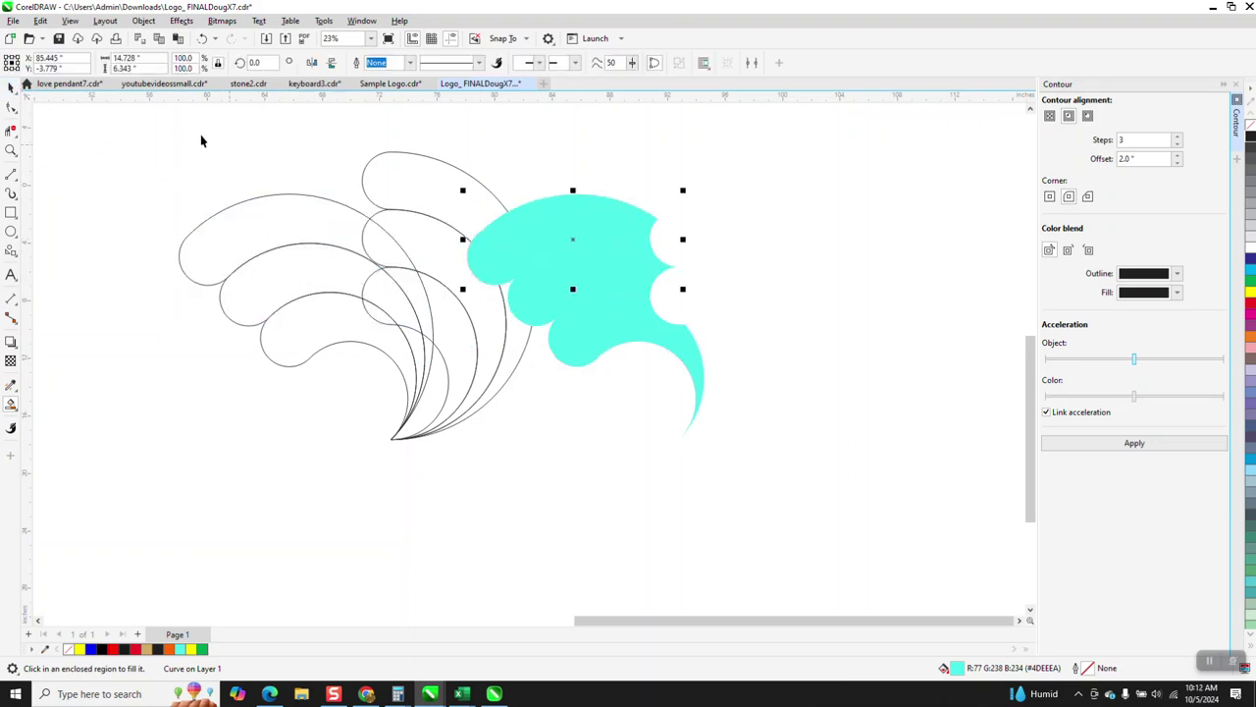
{"action": "left_click_drag", "start_coordinate": [164, 125], "coordinate": [566, 481]}
{"action": "key", "text": "Delete"}
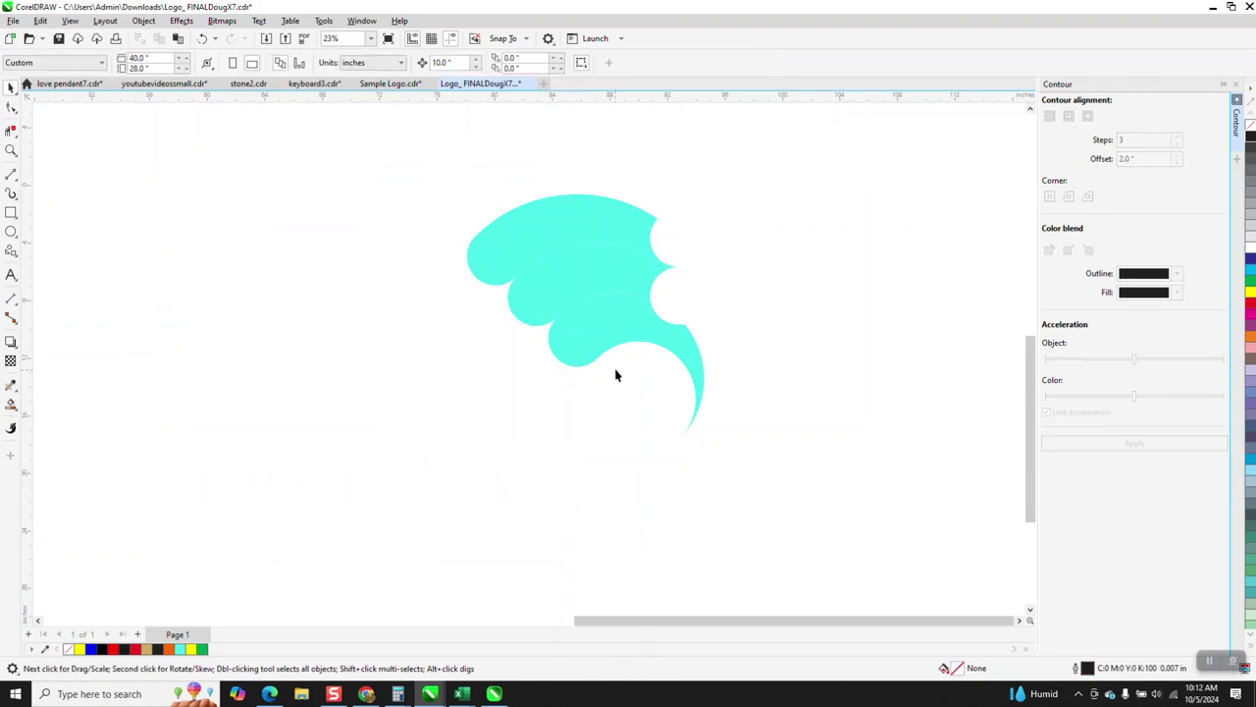
- Give the lowest cyan wave an upward linear gradient ending in black
{"action": "left_click", "coordinate": [629, 339]}
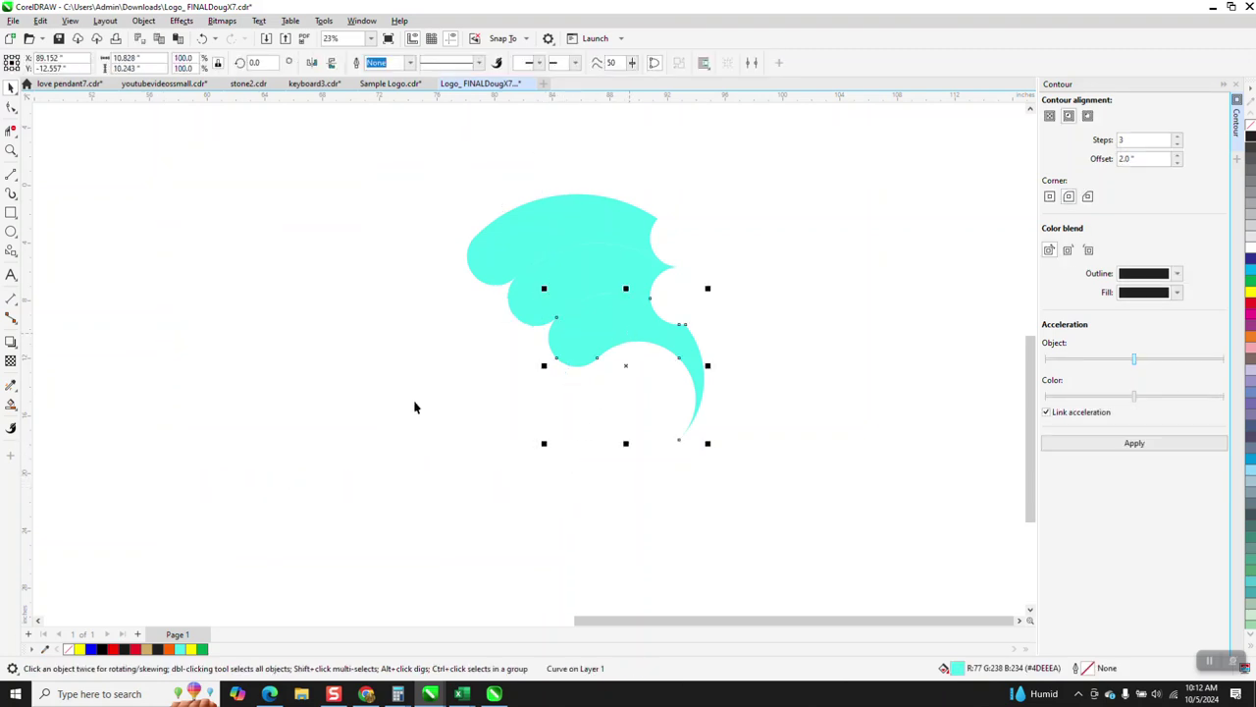
{"action": "left_click", "coordinate": [12, 407]}
{"action": "left_click", "coordinate": [57, 409]}
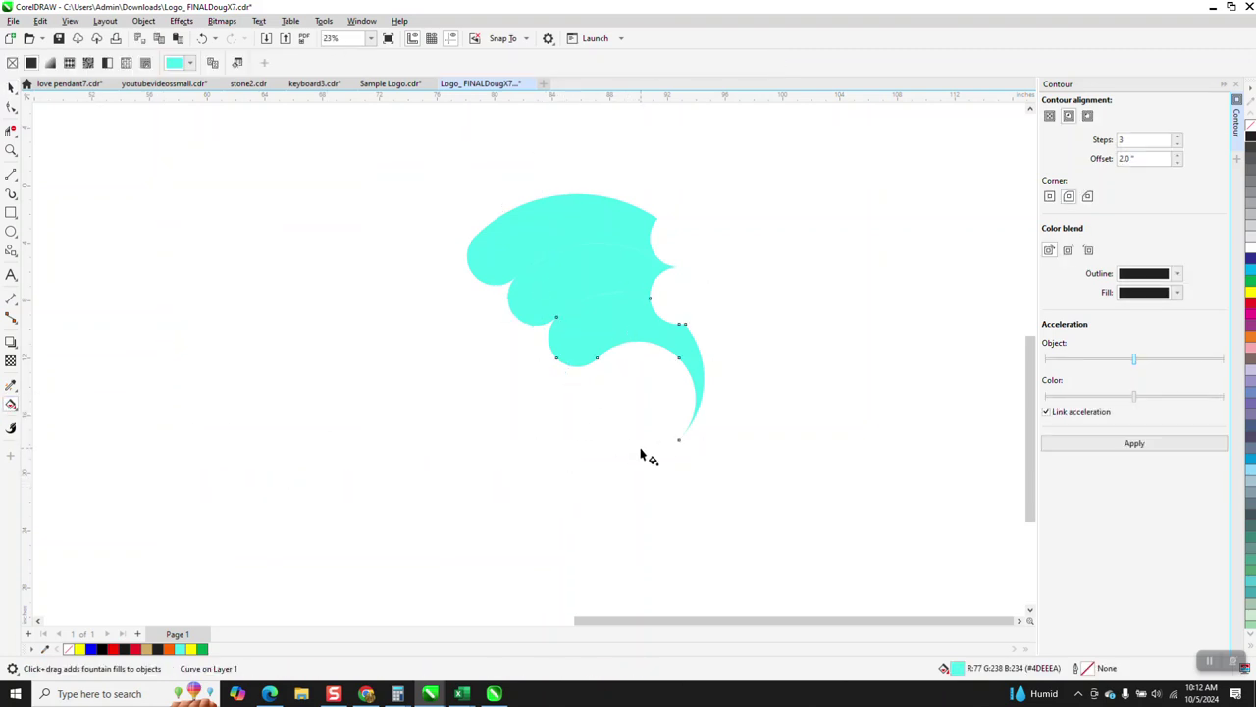
{"action": "left_click_drag", "start_coordinate": [639, 342], "coordinate": [644, 271]}
{"action": "left_click_drag", "start_coordinate": [1251, 140], "coordinate": [646, 271]}
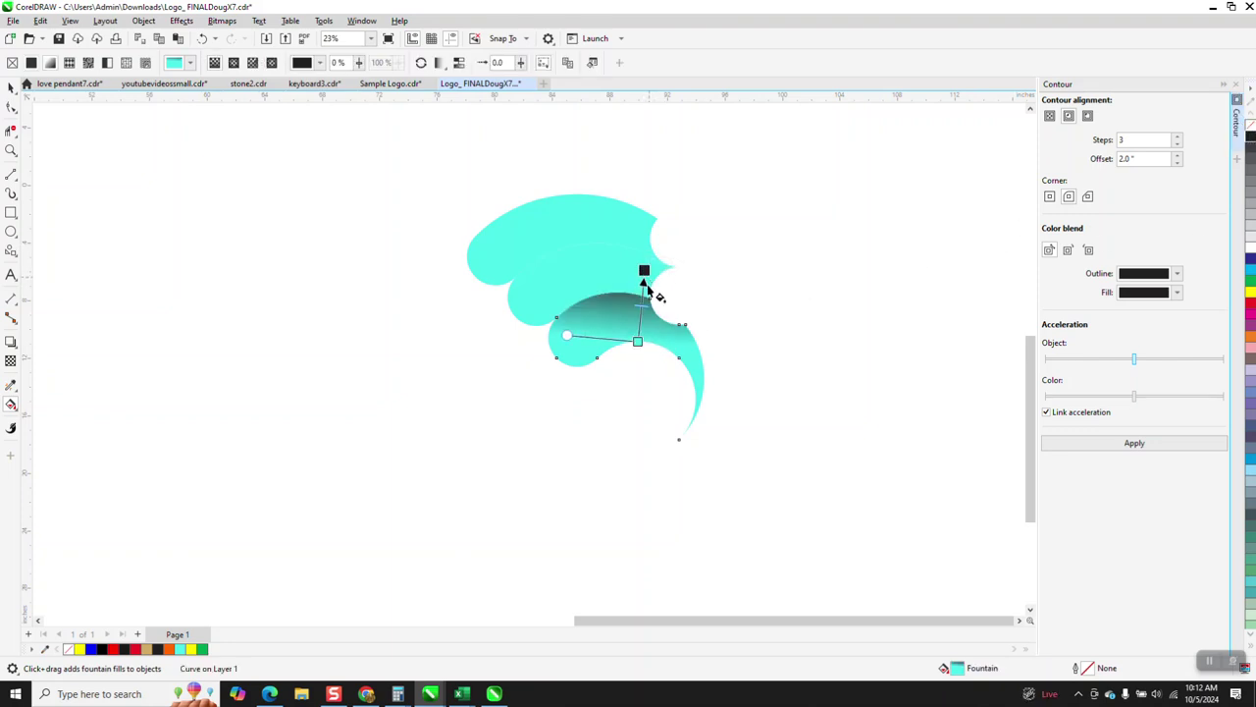
{"action": "mouse_move", "coordinate": [637, 342]}
{"action": "left_mouse_down"}
{"action": "mouse_move", "coordinate": [639, 355]}
{"action": "mouse_move", "coordinate": [644, 342]}
{"action": "left_mouse_up"}
{"action": "left_click", "coordinate": [11, 88]}
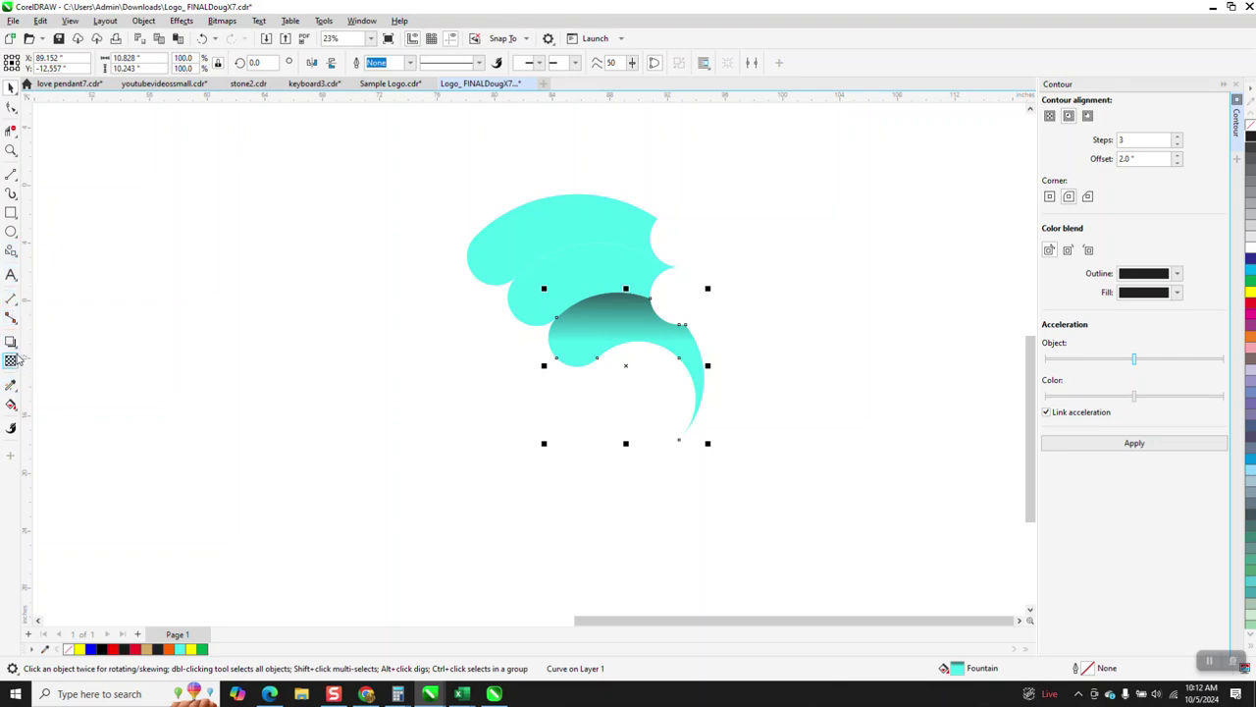
{"action": "left_click", "coordinate": [17, 391]}
{"action": "left_click", "coordinate": [49, 400]}
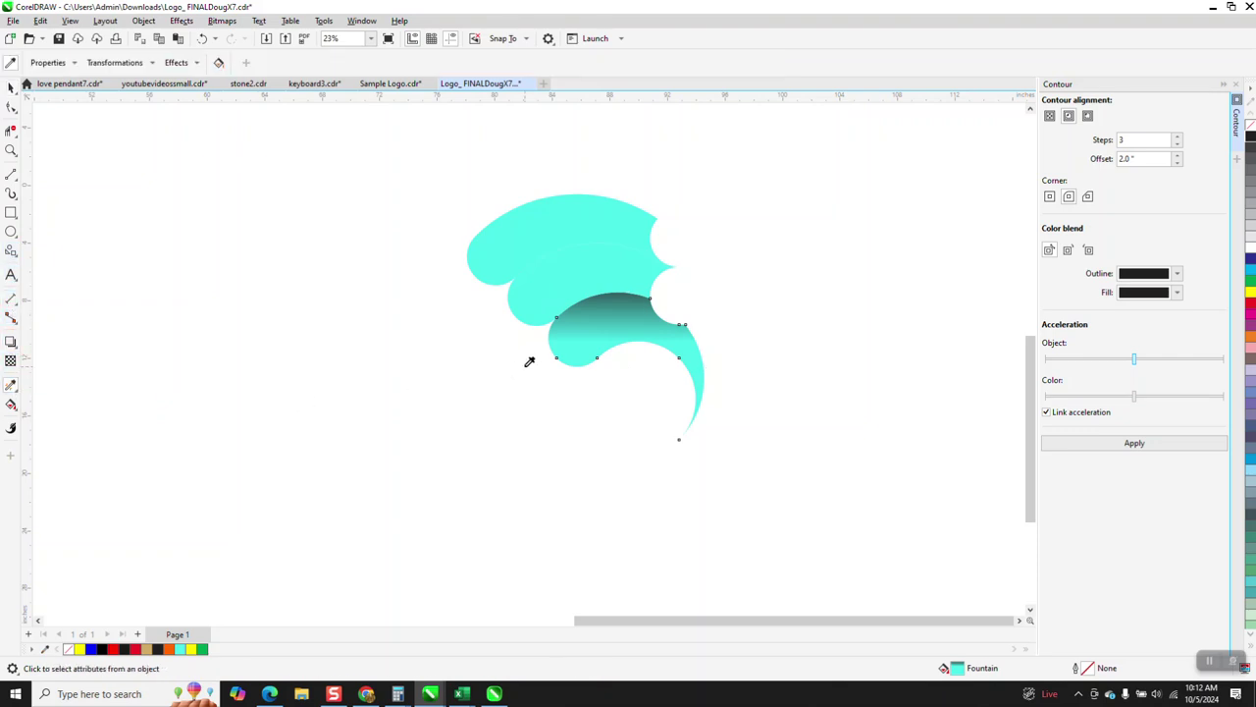
{"action": "left_click", "coordinate": [614, 321]}
{"action": "left_click", "coordinate": [600, 274]}
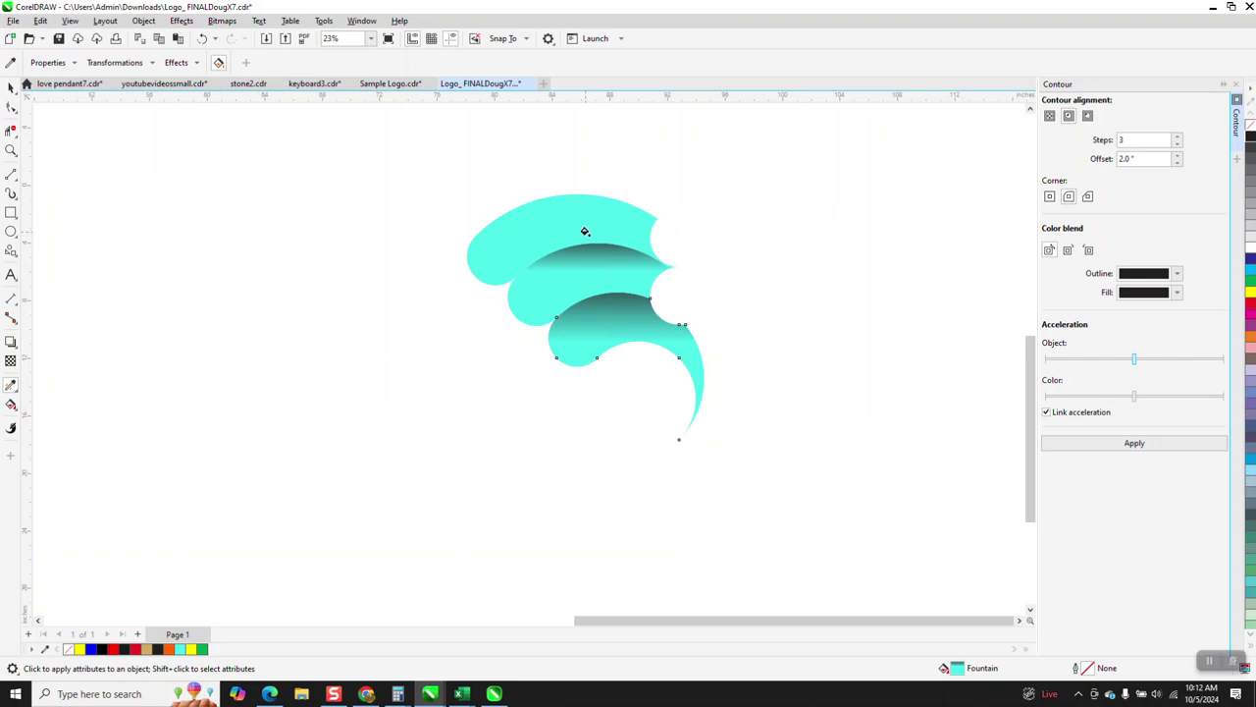
{"action": "left_click", "coordinate": [583, 226]}
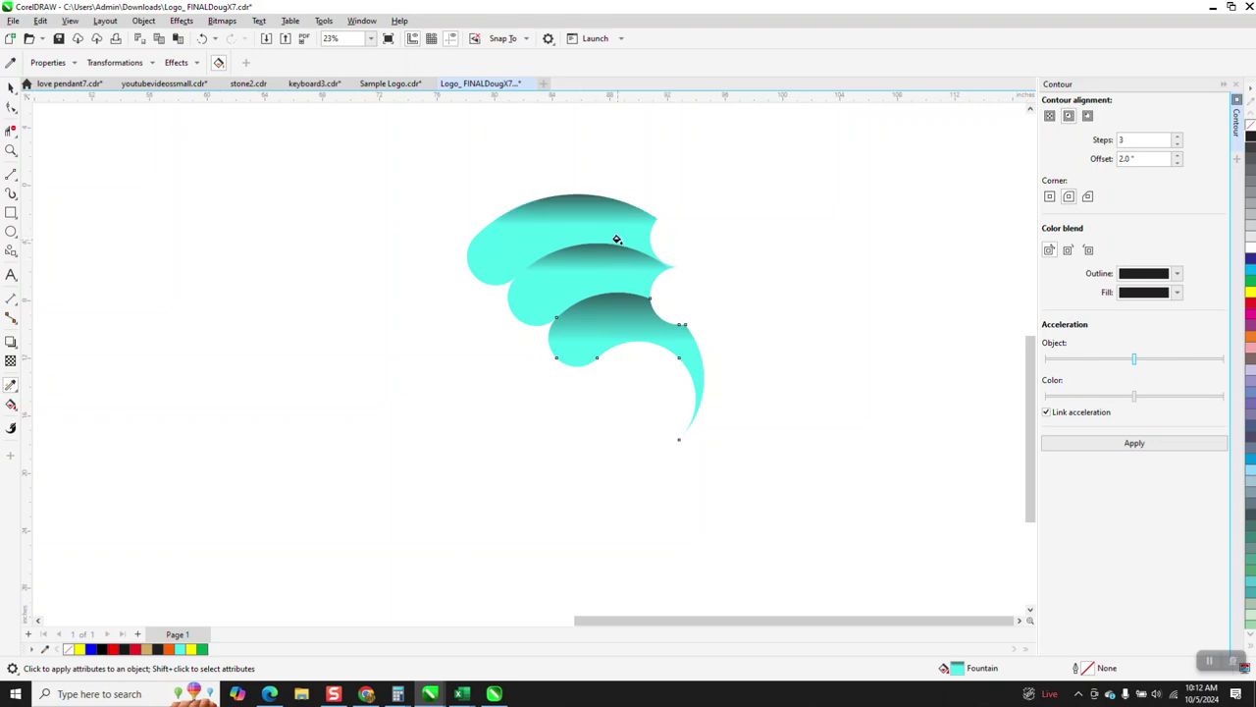
{"action": "left_click", "coordinate": [203, 38]}
{"action": "left_click", "coordinate": [202, 38]}
{"action": "left_click", "coordinate": [203, 38]}
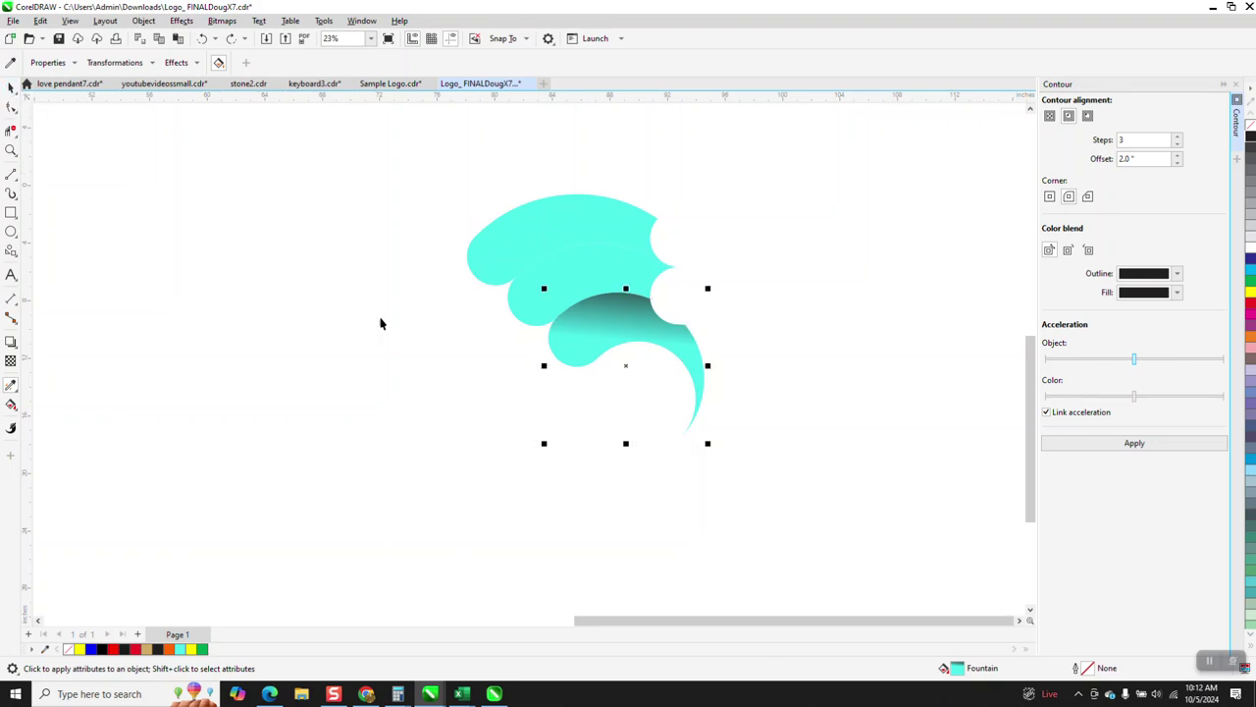
{"action": "left_click", "coordinate": [10, 403]}
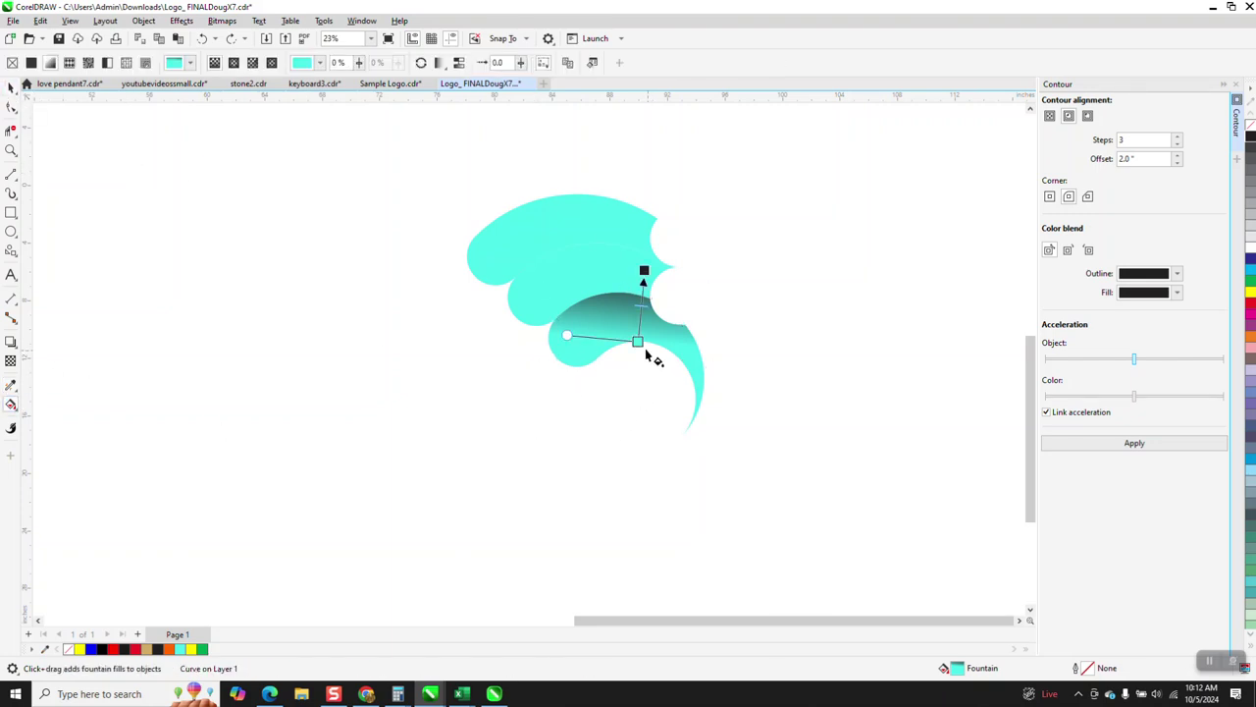
{"action": "left_click_drag", "start_coordinate": [638, 343], "coordinate": [636, 412]}
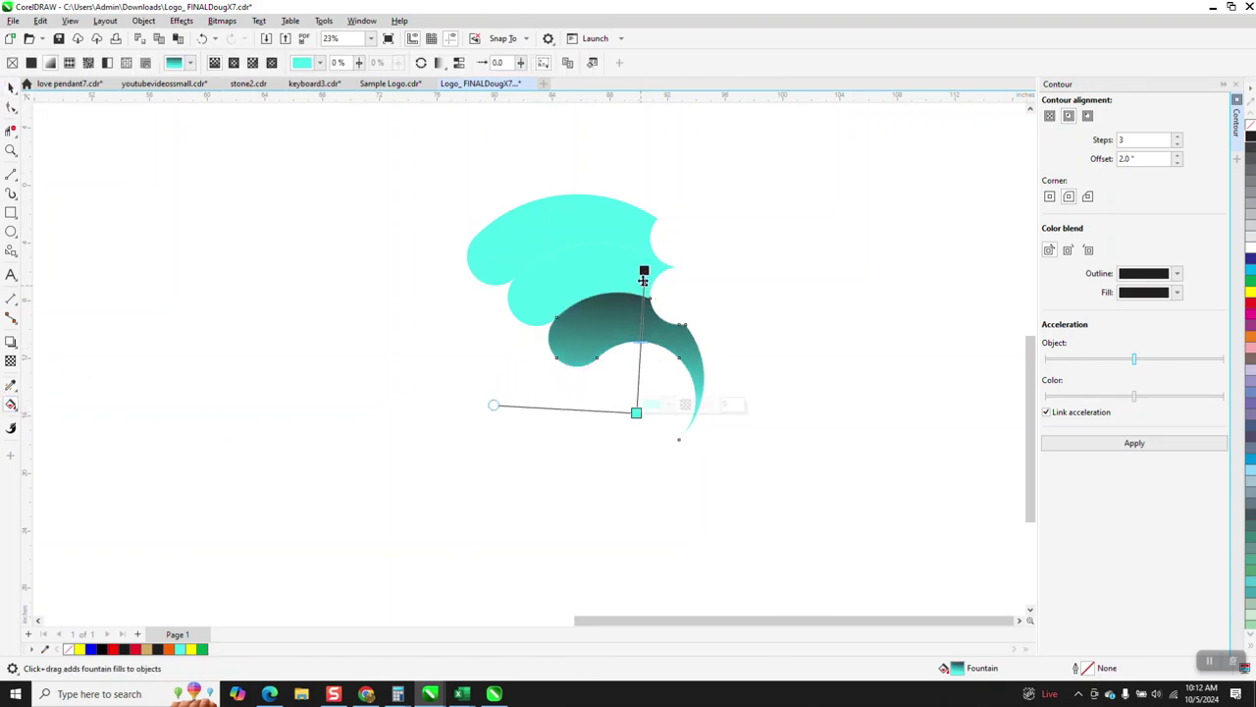
{"action": "left_click_drag", "start_coordinate": [643, 280], "coordinate": [643, 311]}
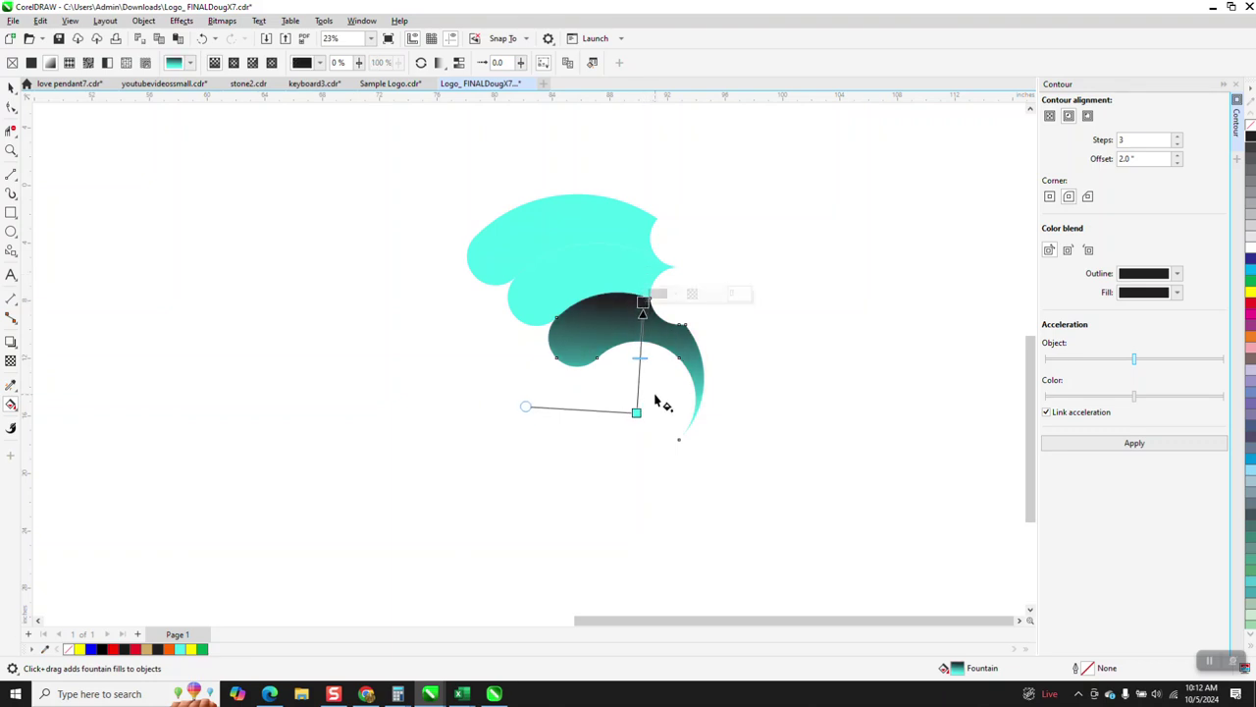
{"action": "left_click_drag", "start_coordinate": [636, 412], "coordinate": [641, 377]}
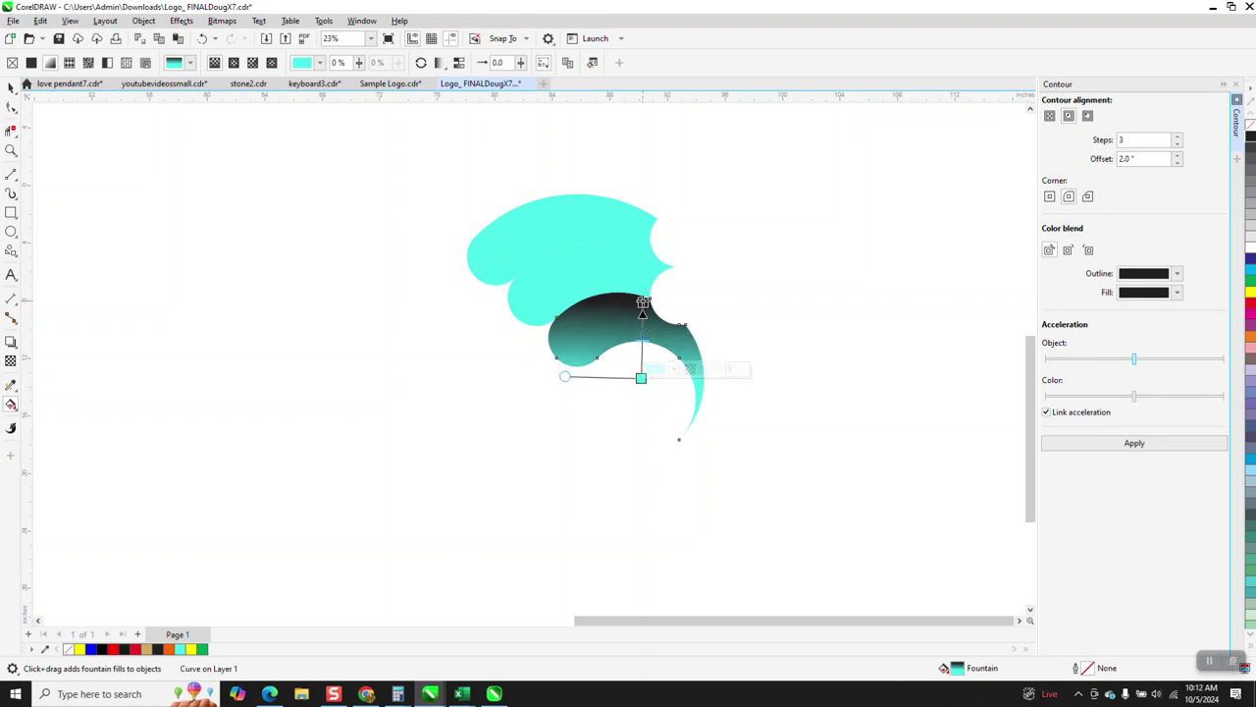
{"action": "left_click_drag", "start_coordinate": [642, 302], "coordinate": [642, 287]}
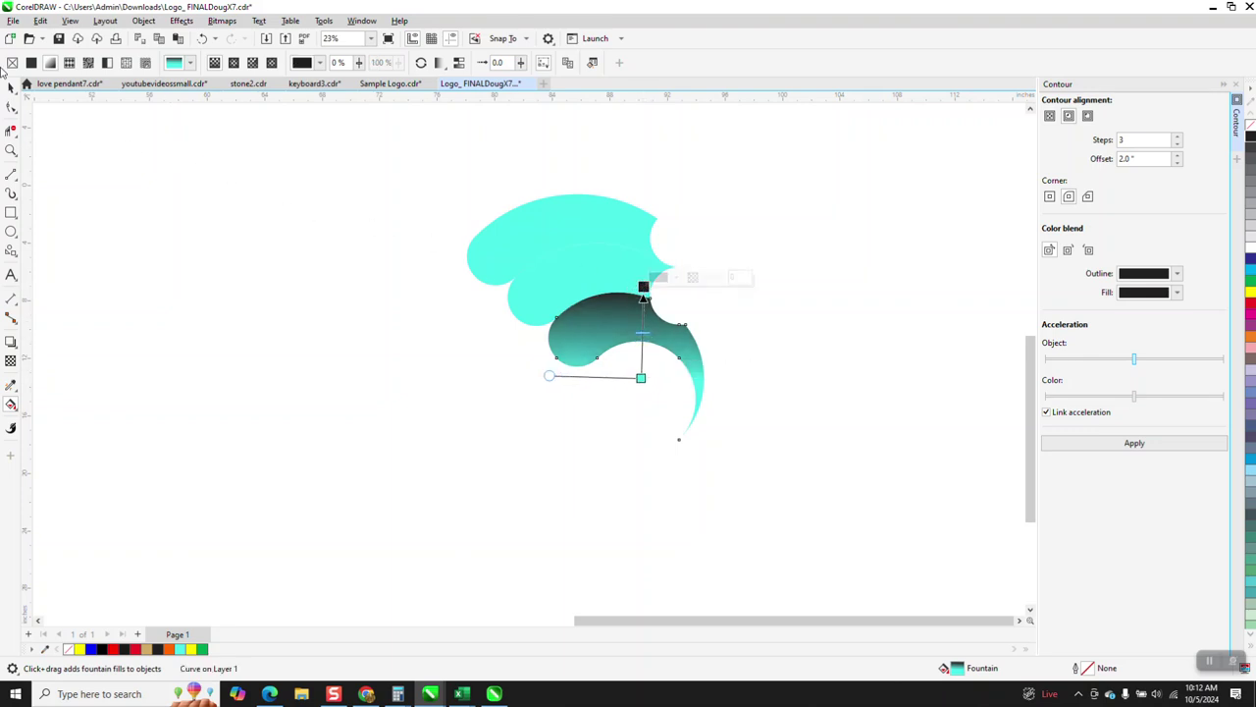
{"action": "left_click", "coordinate": [8, 86]}
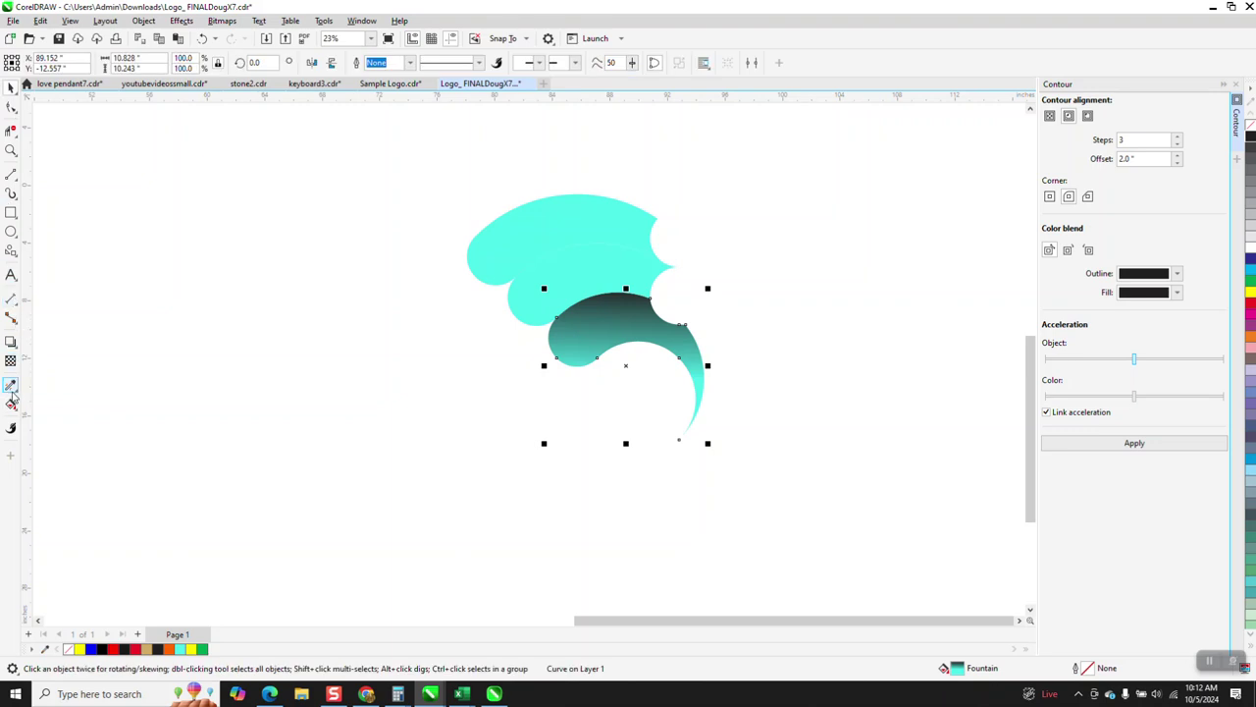
{"action": "left_click", "coordinate": [18, 395]}
{"action": "left_click", "coordinate": [68, 399]}
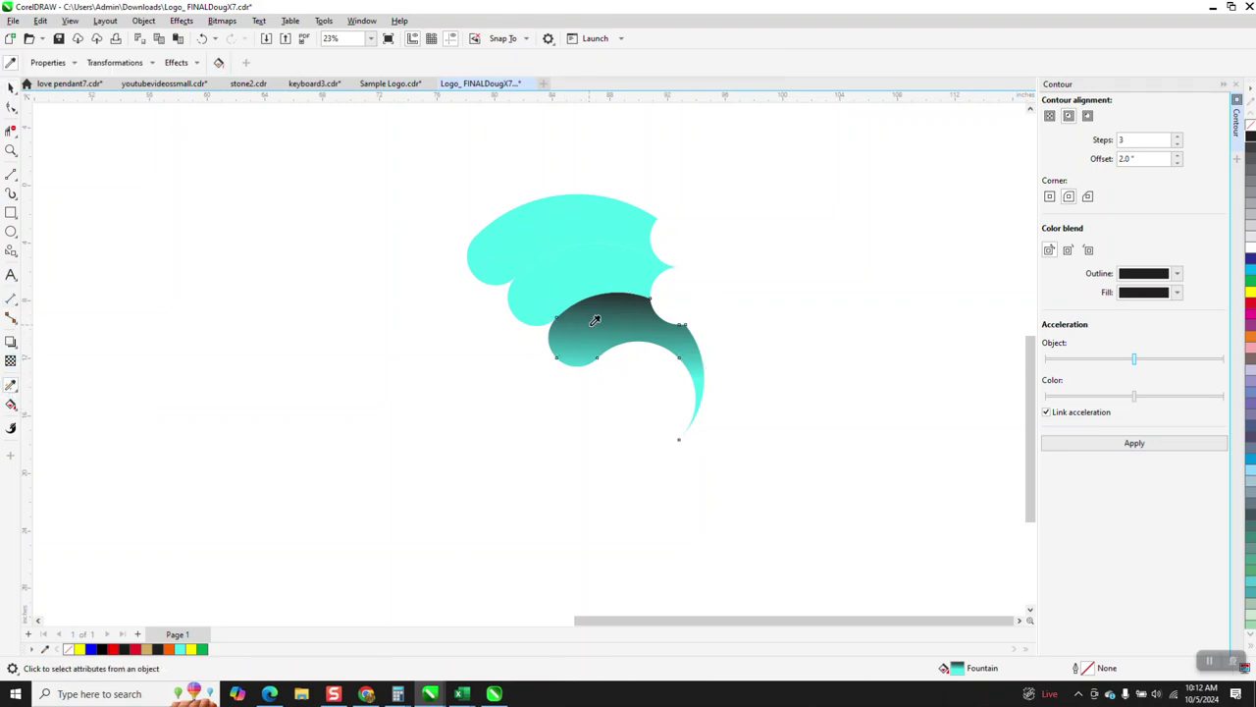
{"action": "left_click", "coordinate": [587, 269]}
{"action": "left_click", "coordinate": [572, 217]}
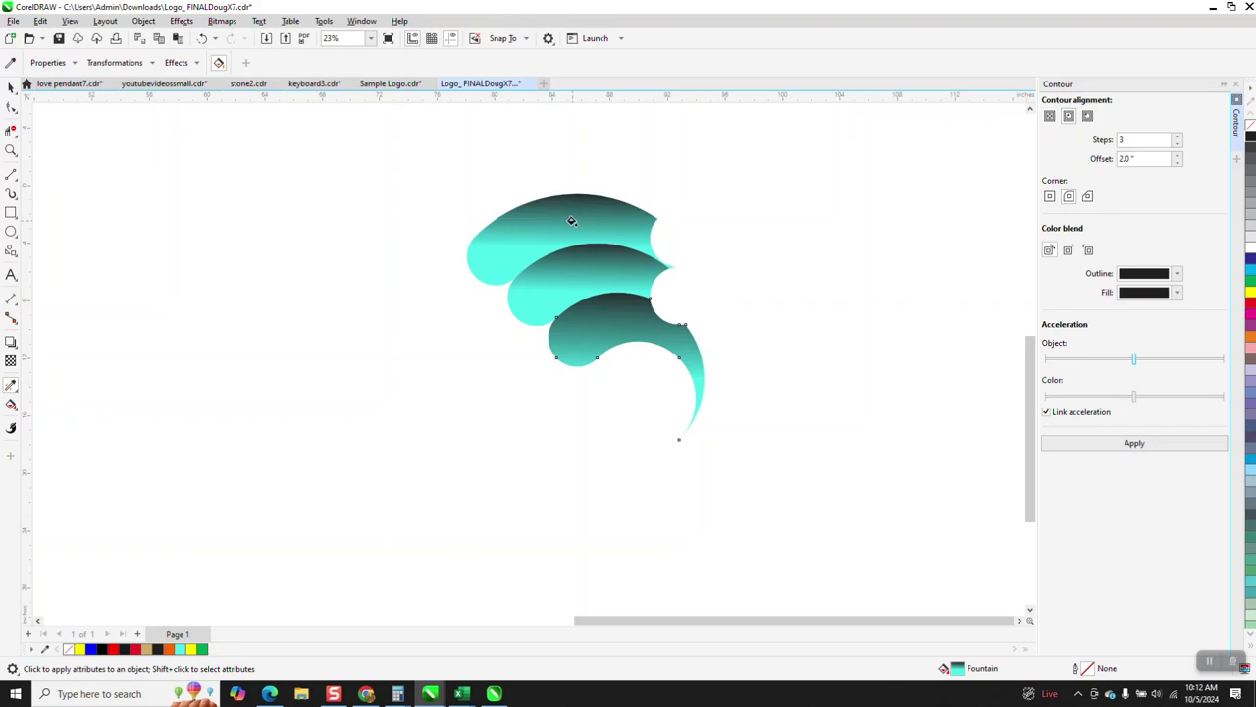
{"action": "left_click", "coordinate": [201, 38]}
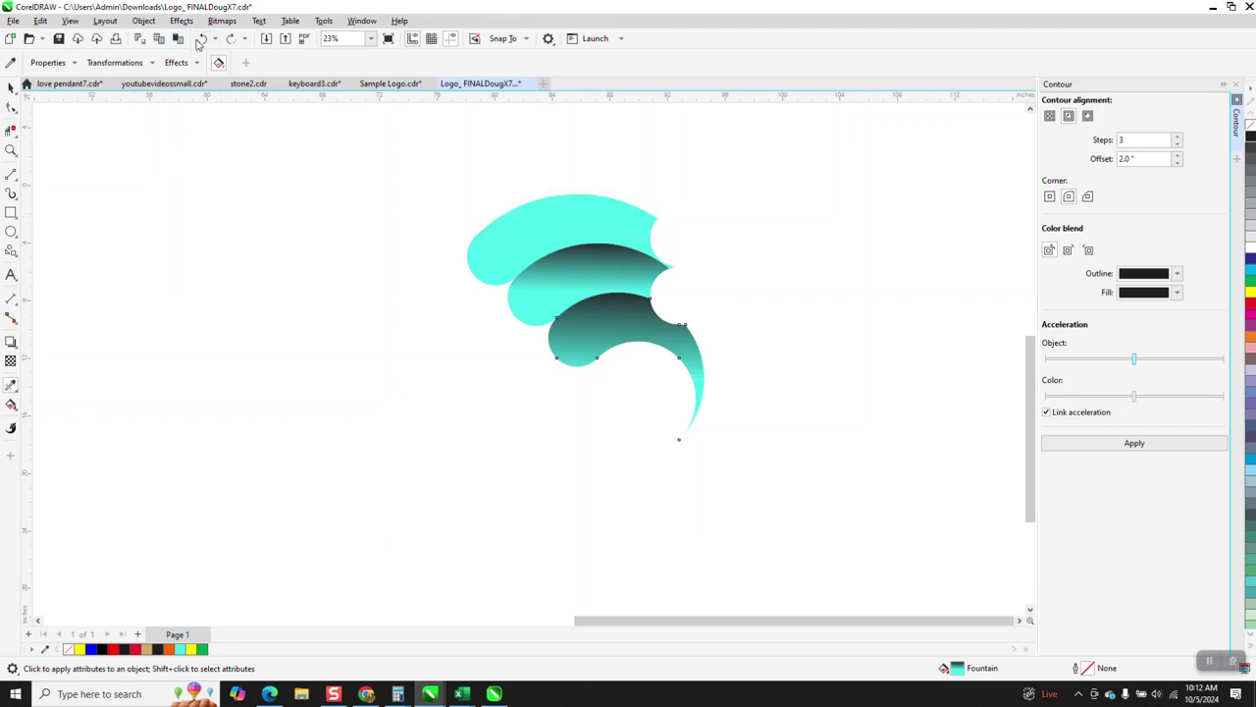
{"action": "left_click", "coordinate": [202, 39]}
{"action": "left_click", "coordinate": [10, 87]}
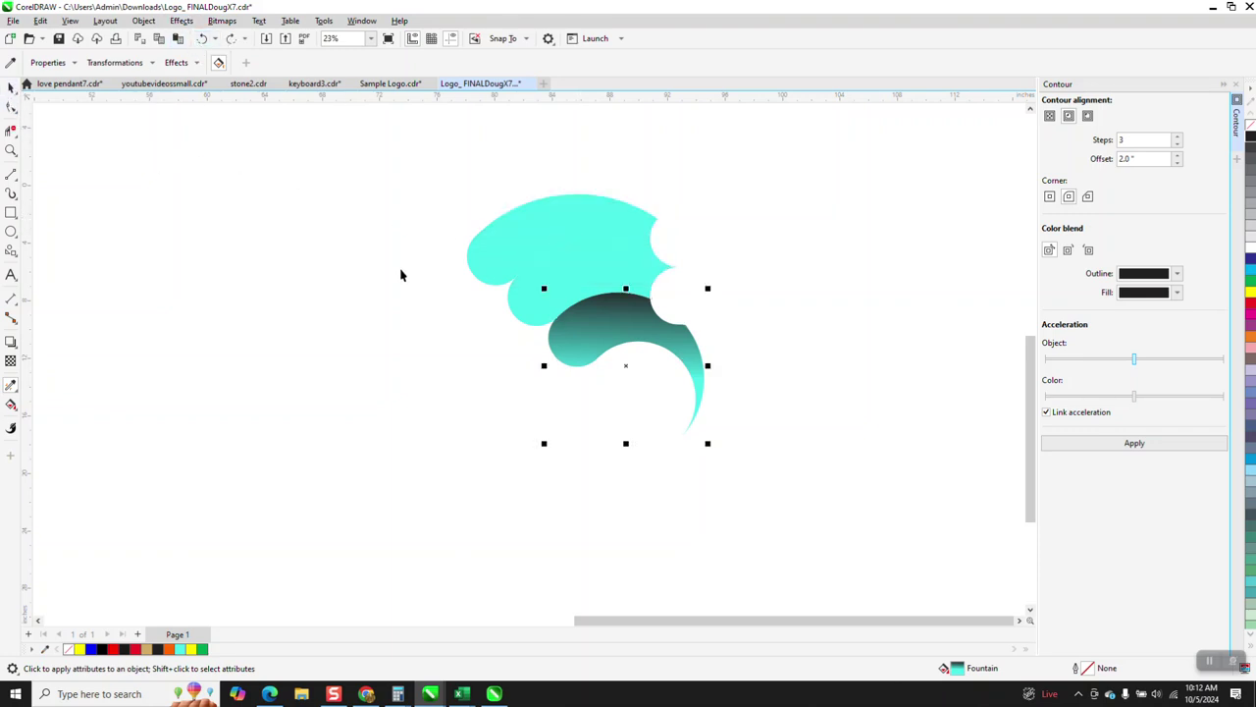
{"action": "left_click", "coordinate": [573, 285]}
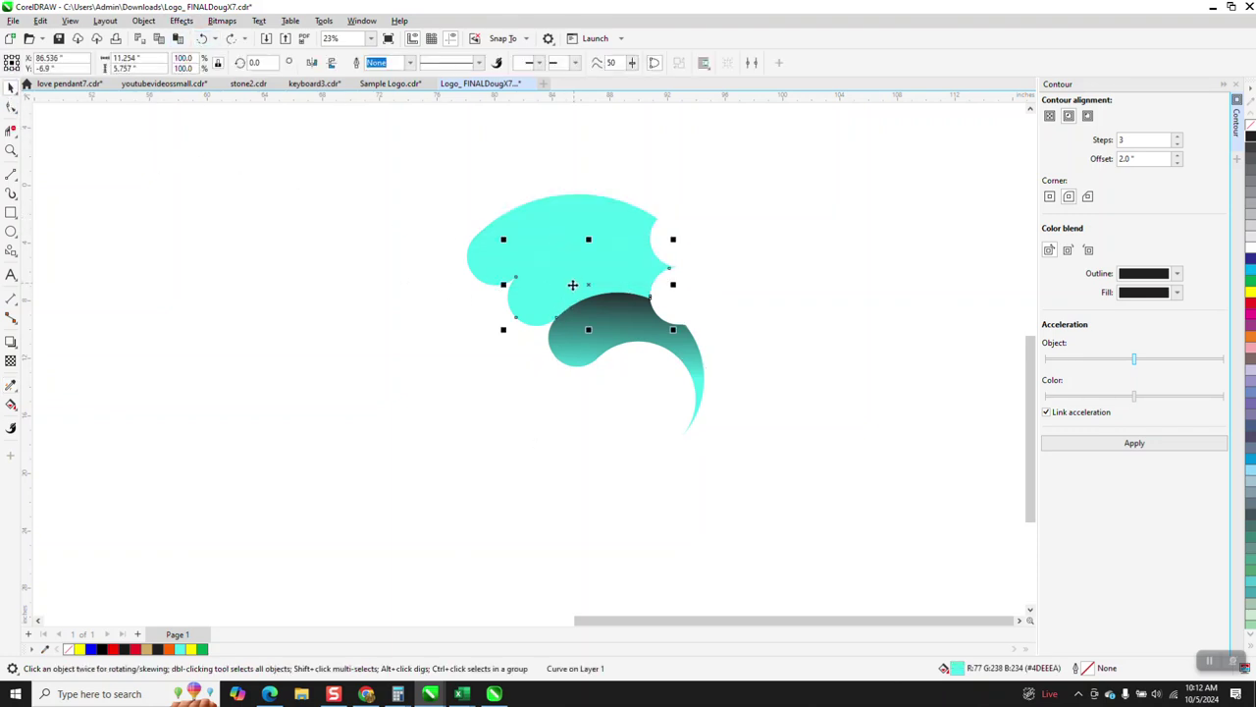
- Draw an upward linear fountain on the middle lobe with a black top end, starting lower on the lobe
{"action": "left_click", "coordinate": [17, 413]}
{"action": "left_click", "coordinate": [73, 404]}
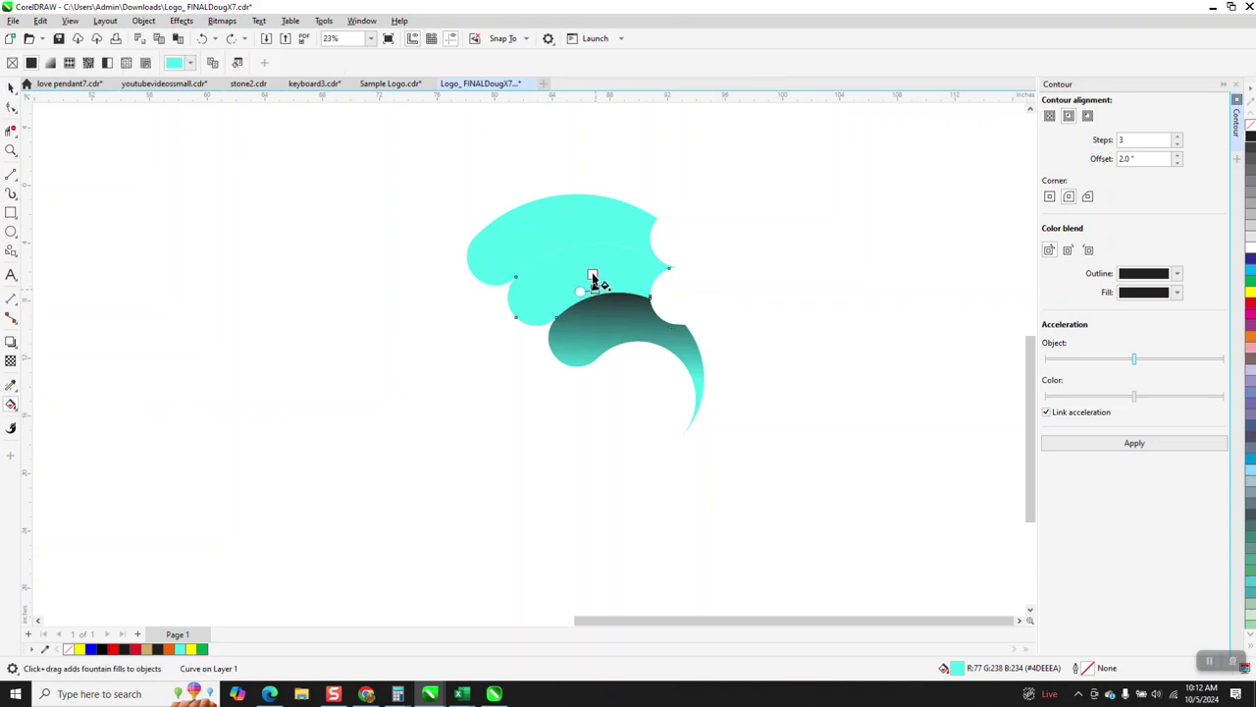
{"action": "left_click_drag", "start_coordinate": [594, 287], "coordinate": [589, 227]}
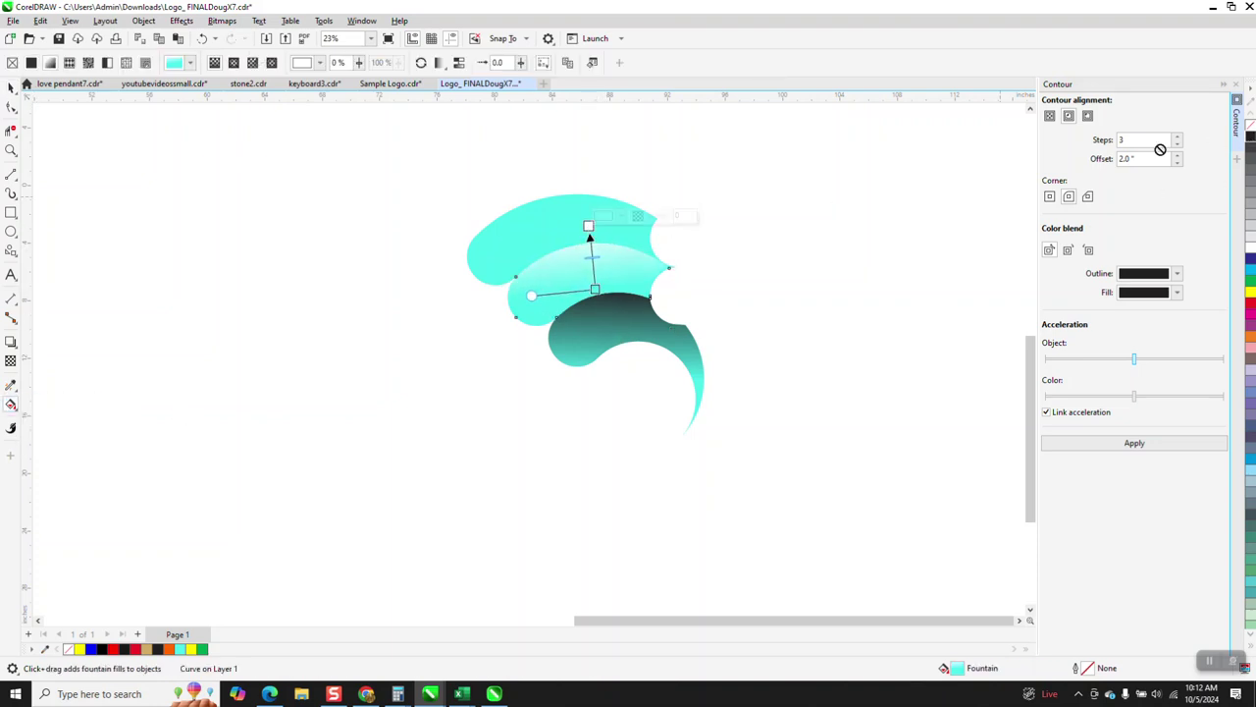
{"action": "left_click_drag", "start_coordinate": [1161, 149], "coordinate": [589, 225]}
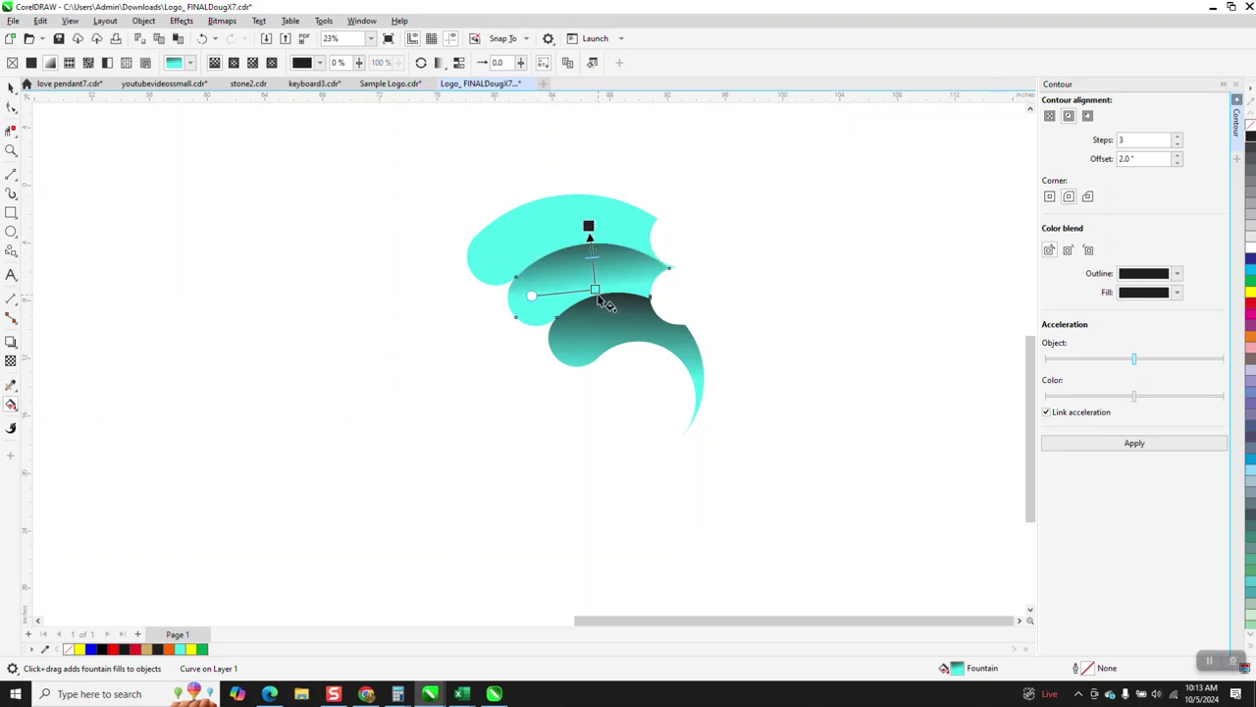
{"action": "left_click_drag", "start_coordinate": [597, 292], "coordinate": [596, 311]}
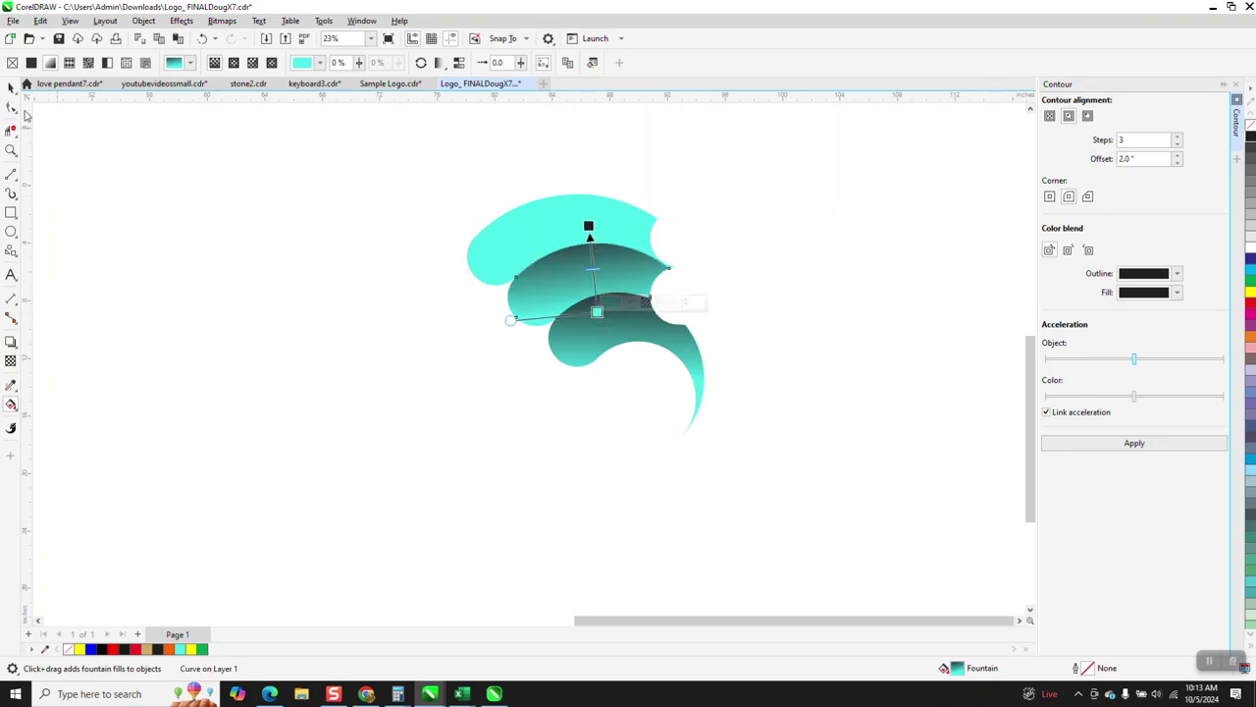
- Copy the middle lobe's gradient fill onto the top lobe
{"action": "left_click", "coordinate": [10, 86]}
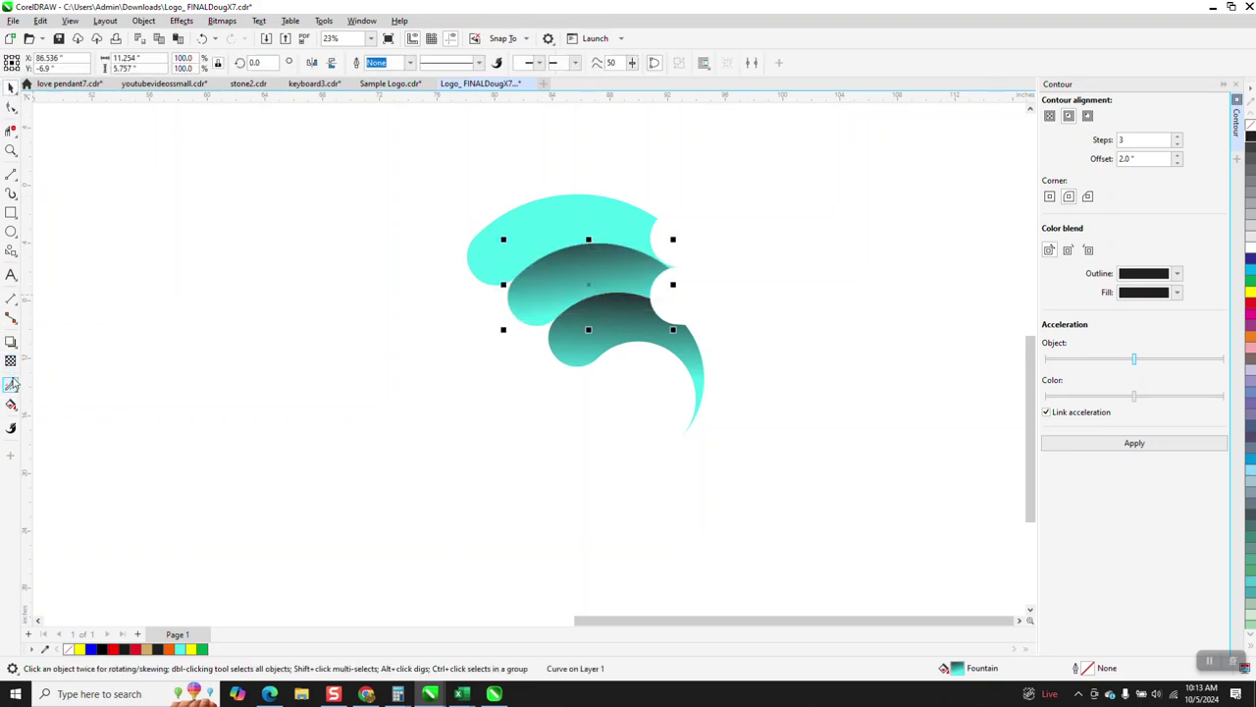
{"action": "left_click", "coordinate": [10, 384]}
{"action": "left_click", "coordinate": [536, 273]}
{"action": "left_click", "coordinate": [546, 228]}
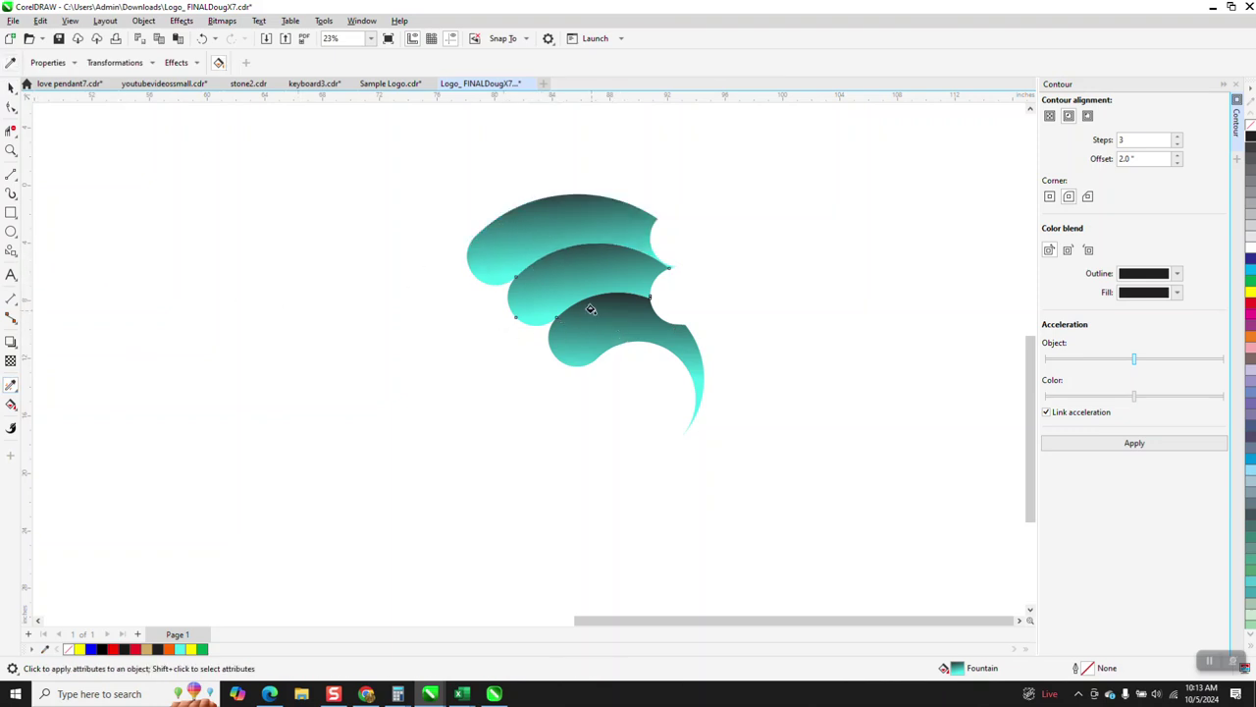
- Adjust the middle and top lobes' gradient handles to follow each curl
{"action": "left_click", "coordinate": [11, 406]}
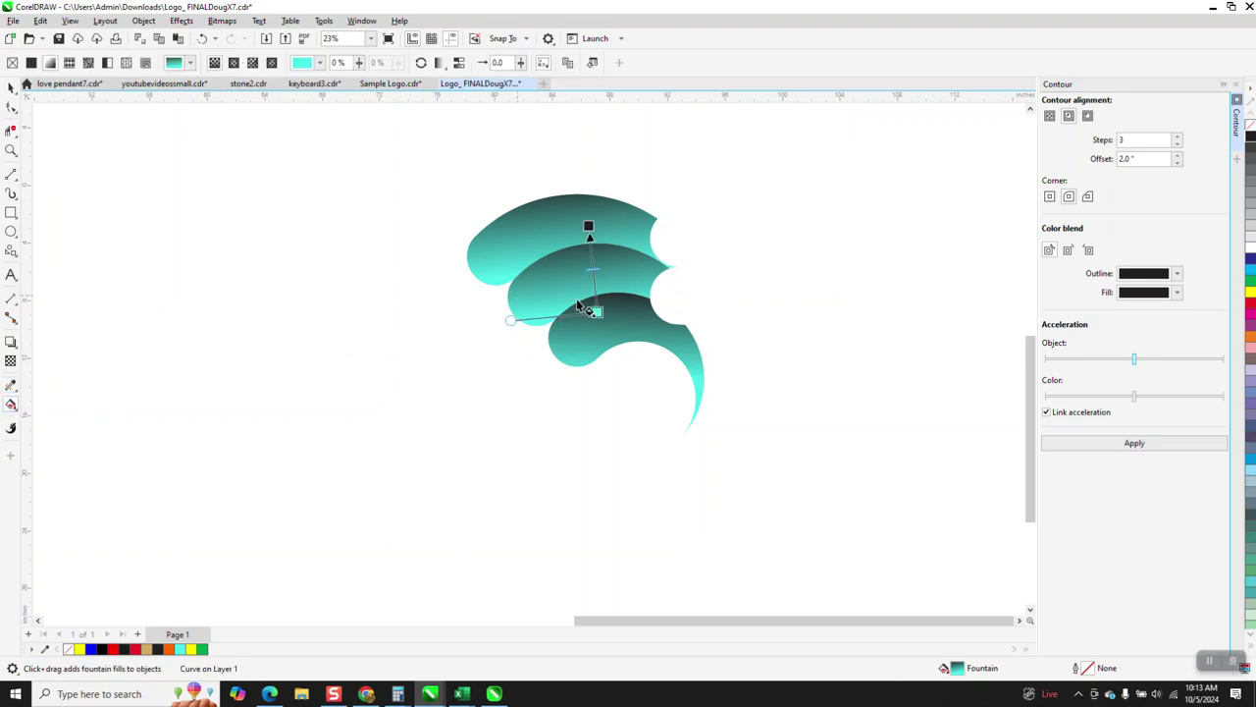
{"action": "left_click_drag", "start_coordinate": [596, 312], "coordinate": [594, 302]}
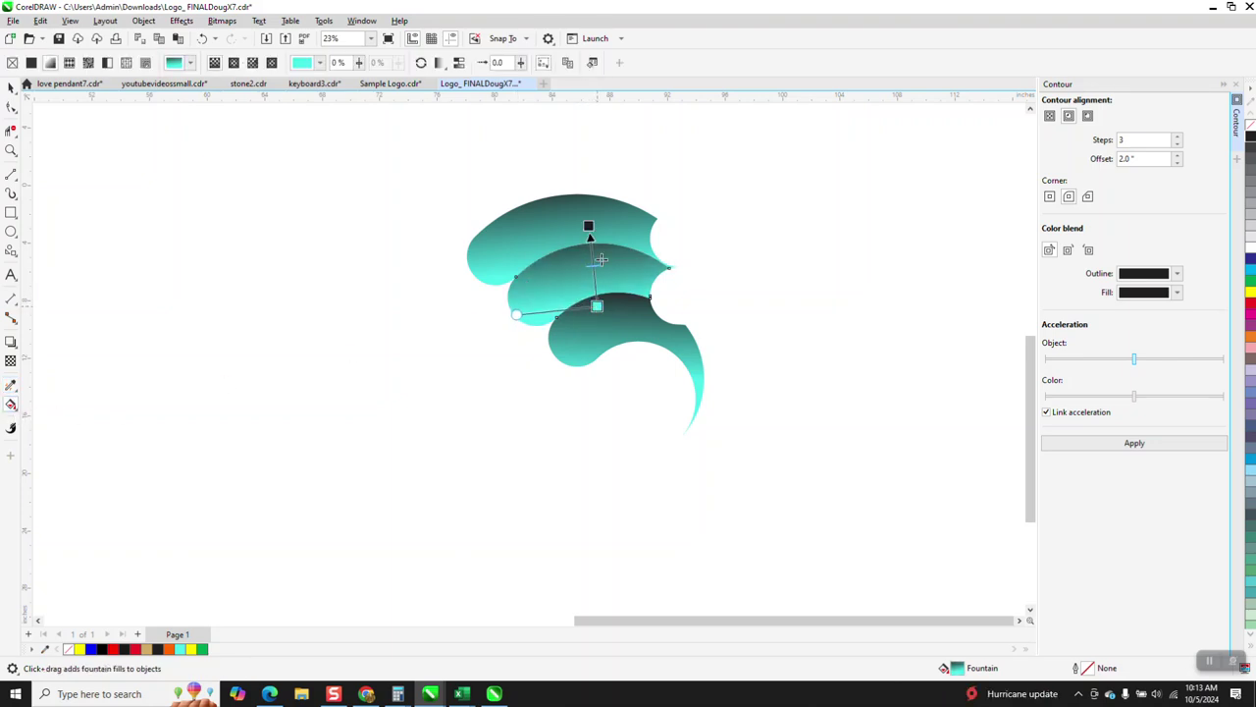
{"action": "left_click", "coordinate": [556, 222]}
{"action": "mouse_move", "coordinate": [585, 270]}
{"action": "left_mouse_down"}
{"action": "mouse_move", "coordinate": [584, 290]}
{"action": "mouse_move", "coordinate": [583, 276]}
{"action": "left_mouse_up"}
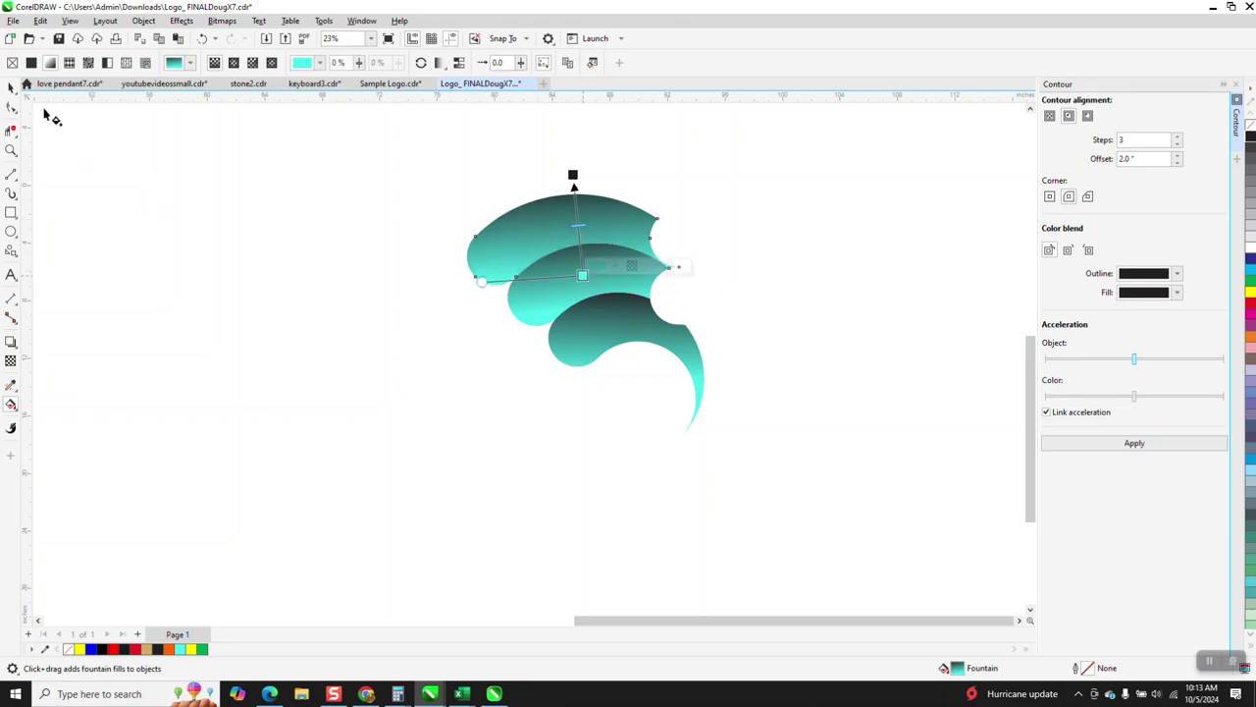
- Select all three lobes, group them with Ctrl+G, and move the rotation centre to the lower tip
{"action": "left_click", "coordinate": [11, 86]}
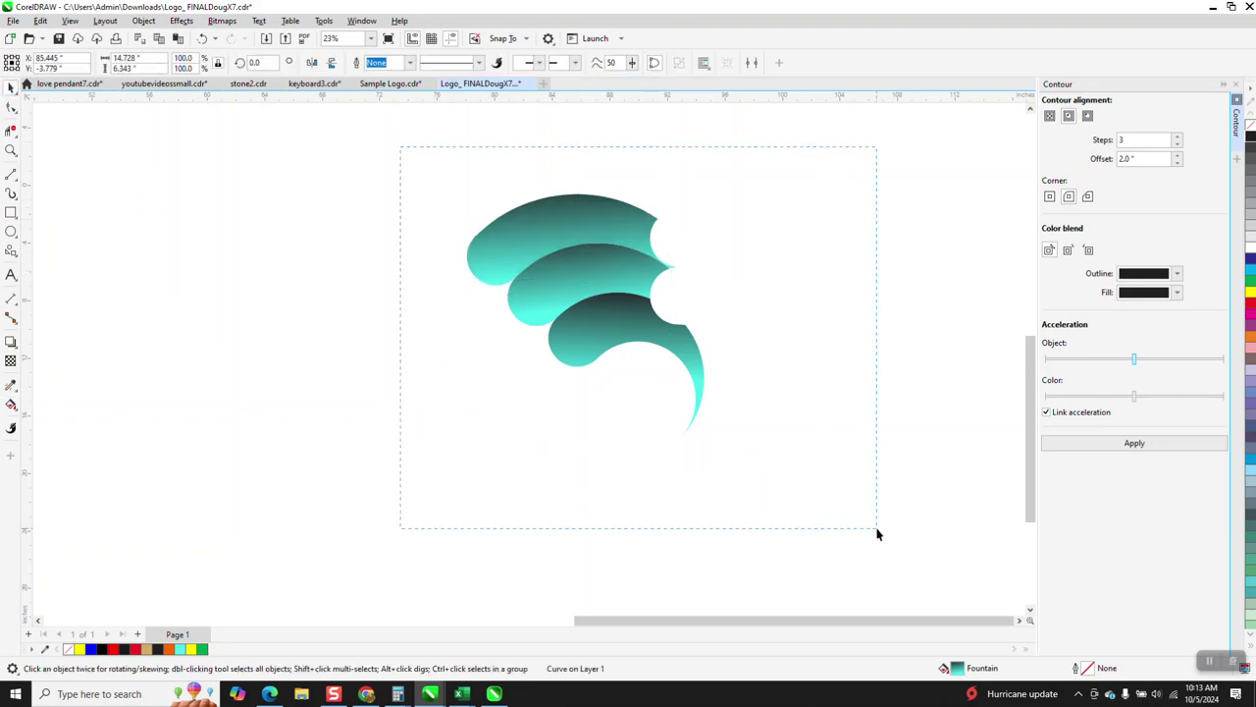
{"action": "key", "text": "ctrl+a"}
{"action": "key", "text": "ctrl+g"}
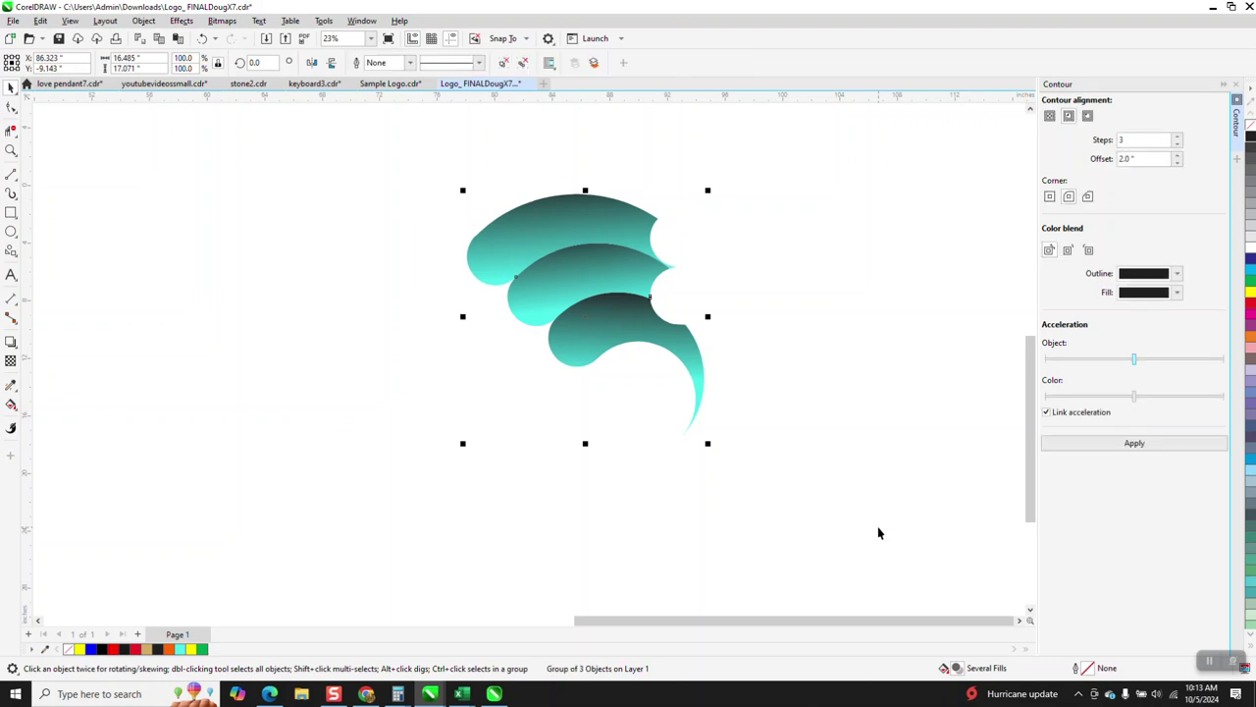
{"action": "left_click", "coordinate": [589, 283]}
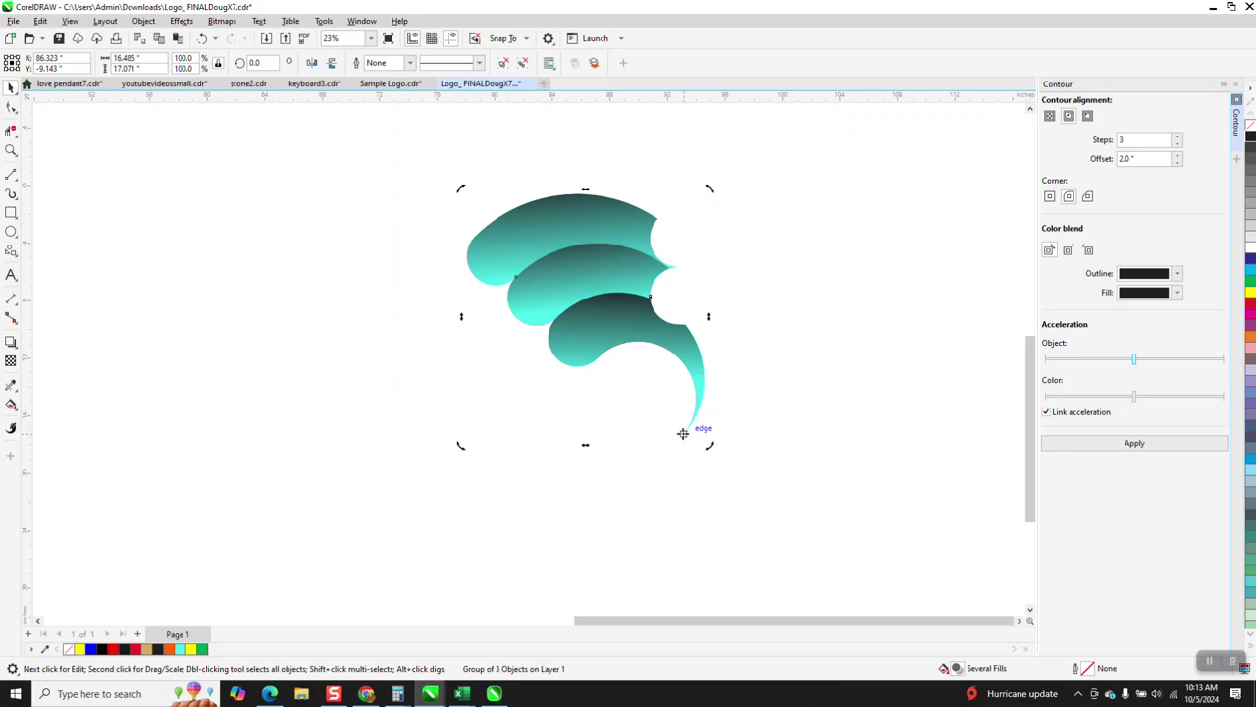
{"action": "left_click_drag", "start_coordinate": [680, 439], "coordinate": [678, 439]}
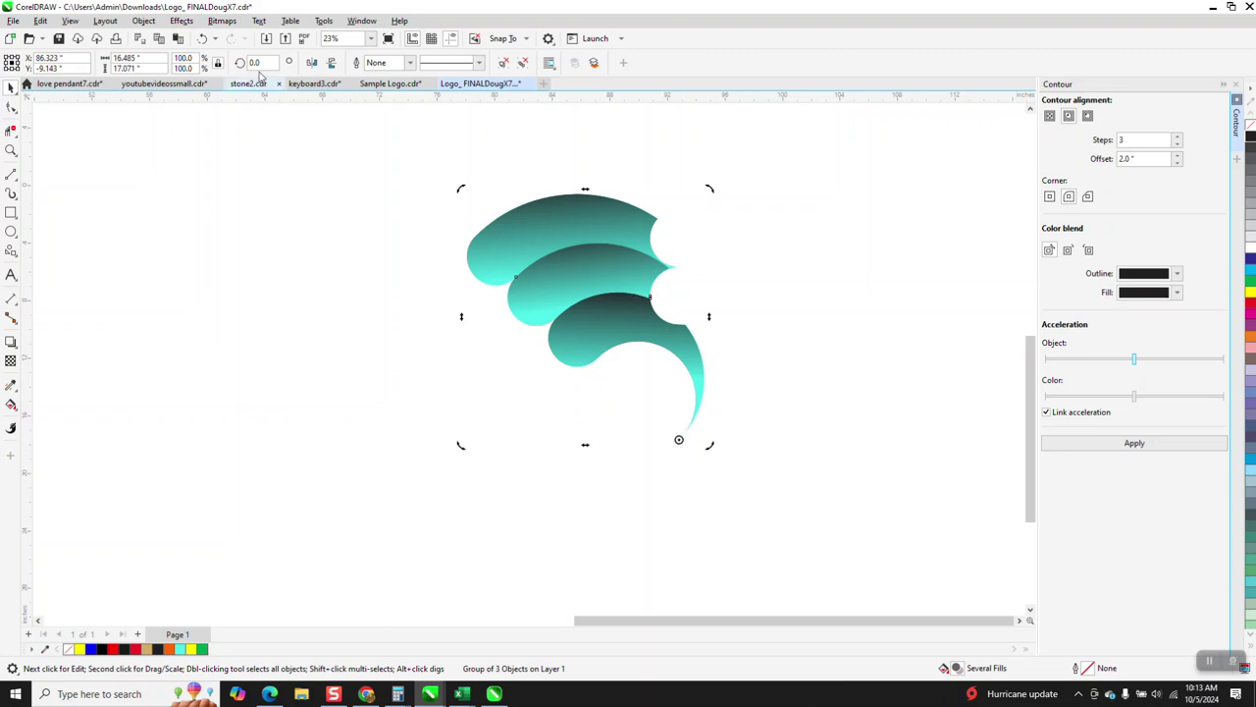
- Make 45° rotated duplicates of the group around its tip, repeating until reaching 315°
{"action": "left_click", "coordinate": [255, 62]}
{"action": "type", "text": "45"}
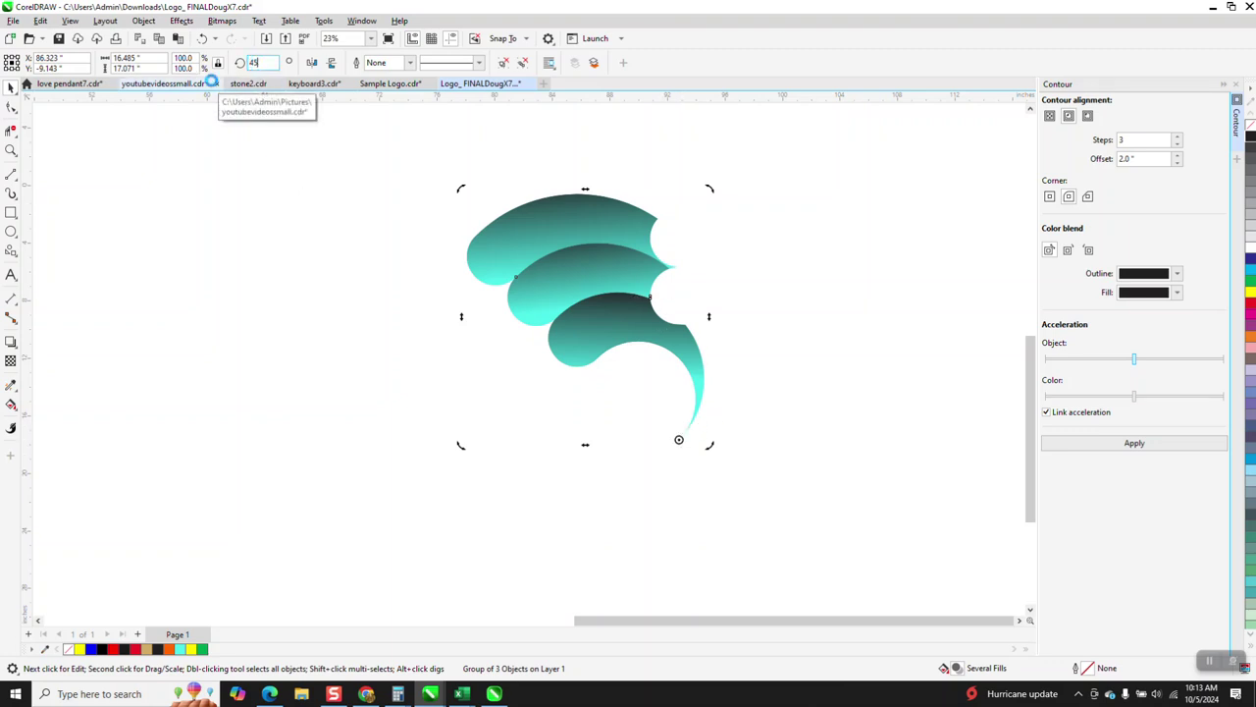
{"action": "key", "text": "Return"}
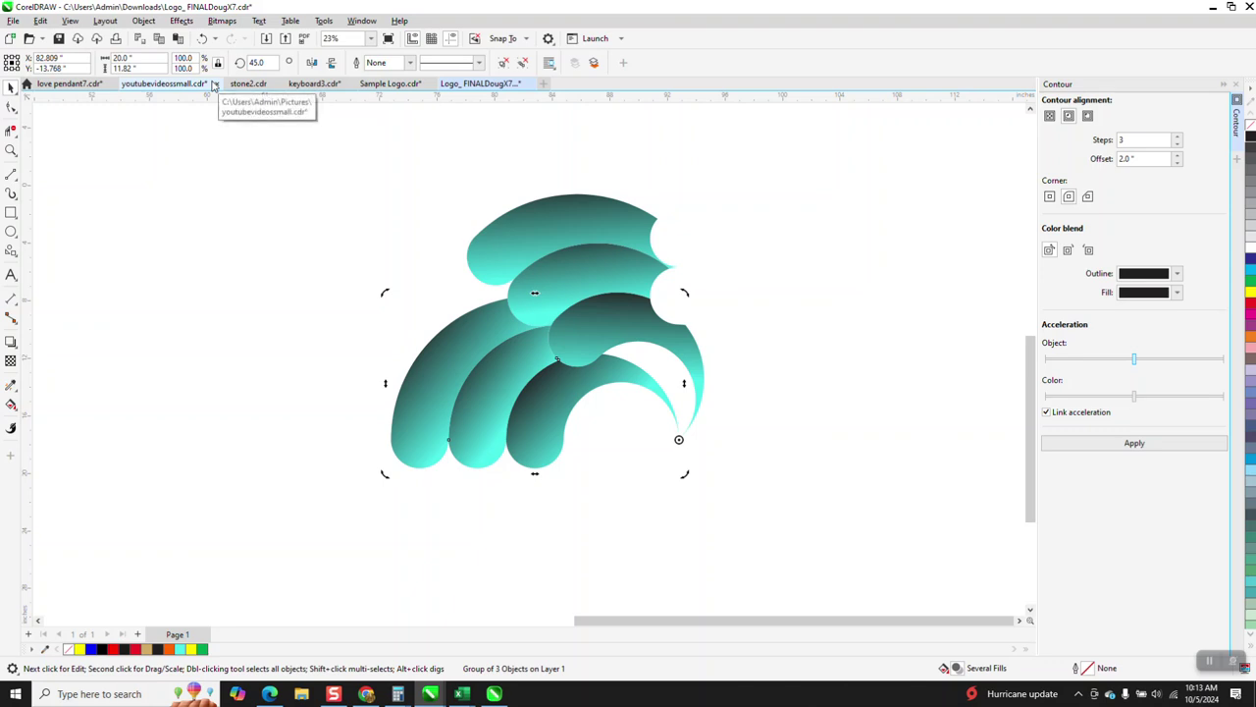
{"action": "key", "text": "ctrl+r"}
{"action": "key", "text": "ctrl+r"}
{"action": "key", "text": "ctrl+r"}
{"action": "key", "text": "ctrl+r"}
{"action": "key", "text": "ctrl+r"}
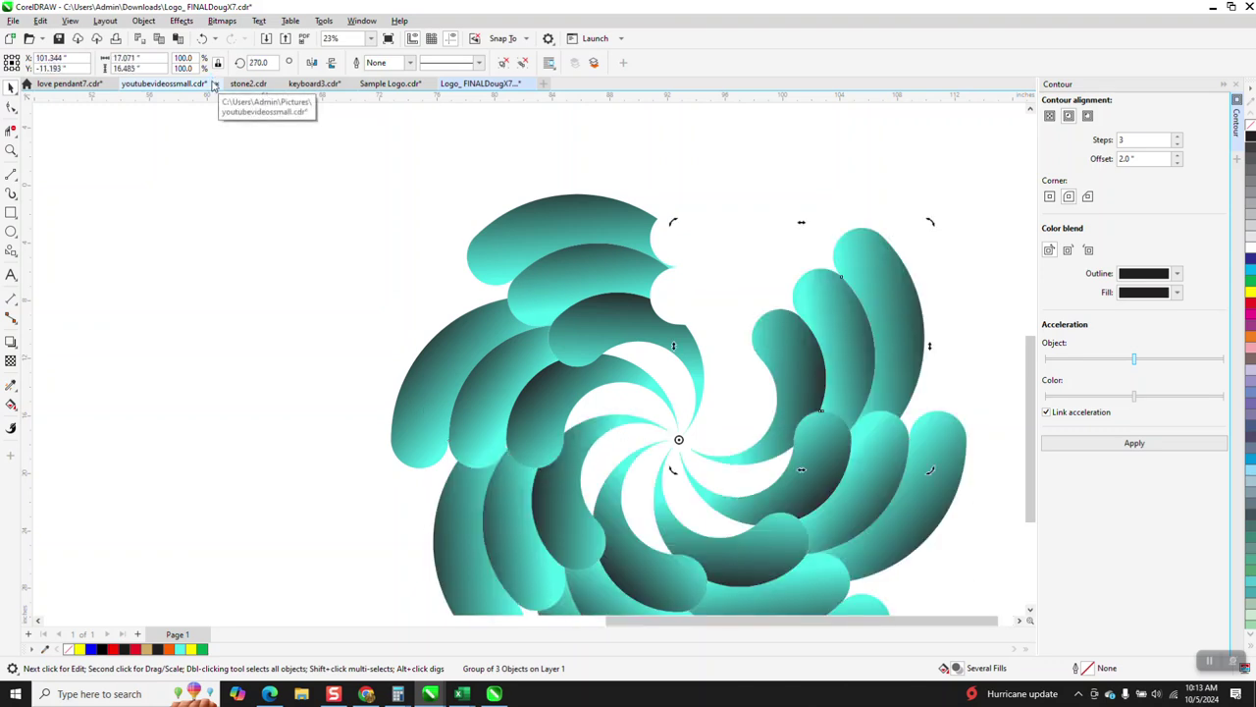
{"action": "key", "text": "ctrl+r"}
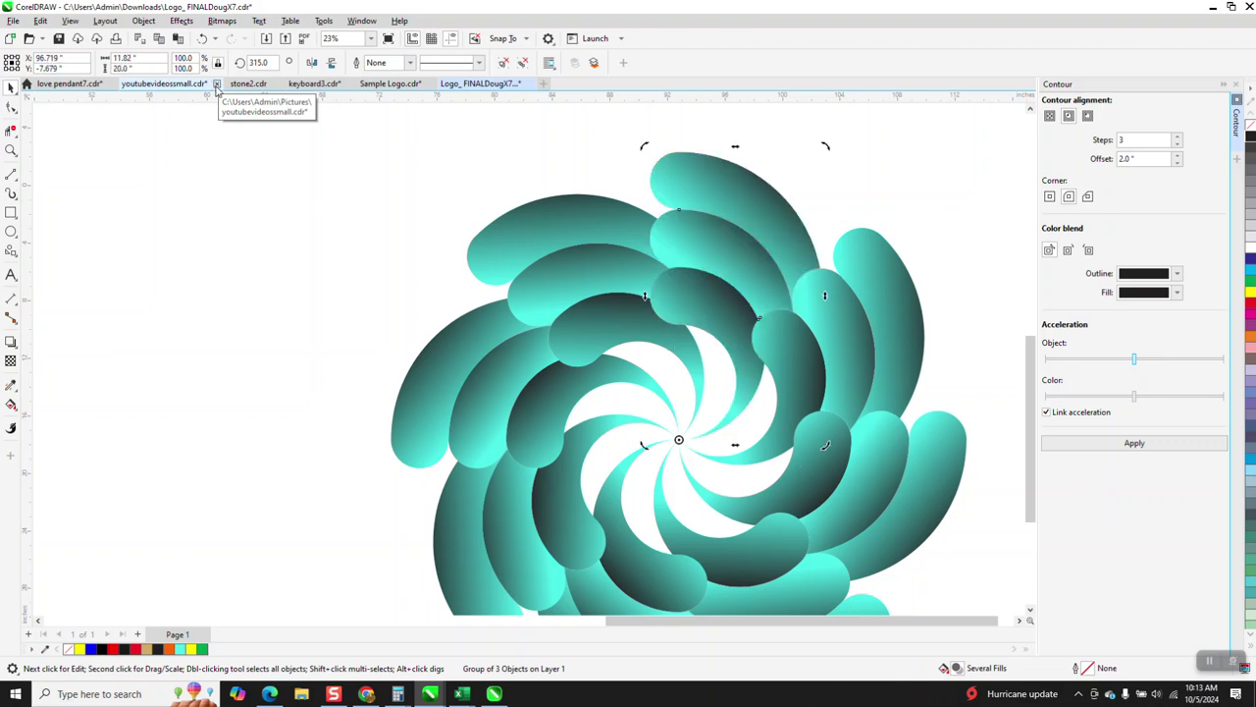
- Zoom out and marquee-zoom so the complete eight-group rosette fills the view
{"action": "scroll", "coordinate": [101, 308], "scroll_direction": "down", "scroll_amount": 1}
{"action": "scroll", "coordinate": [240, 295], "scroll_direction": "down", "scroll_amount": 1}
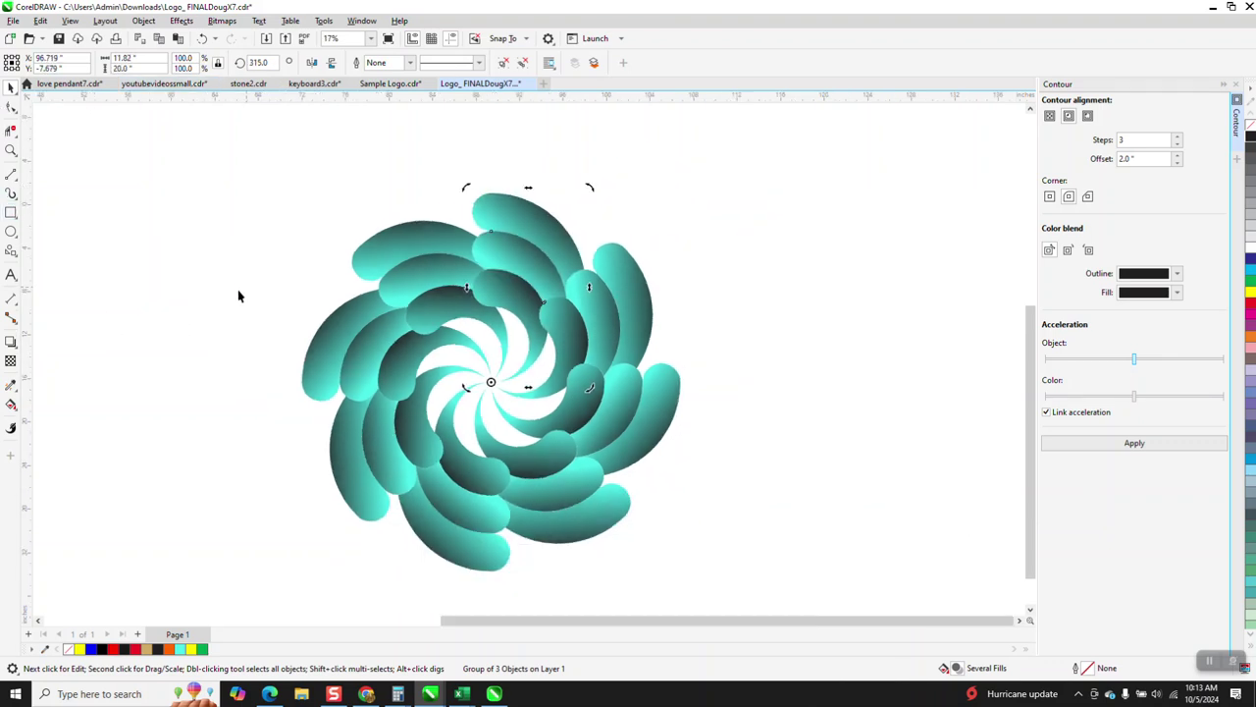
{"action": "scroll", "coordinate": [239, 295], "scroll_direction": "down", "scroll_amount": 1}
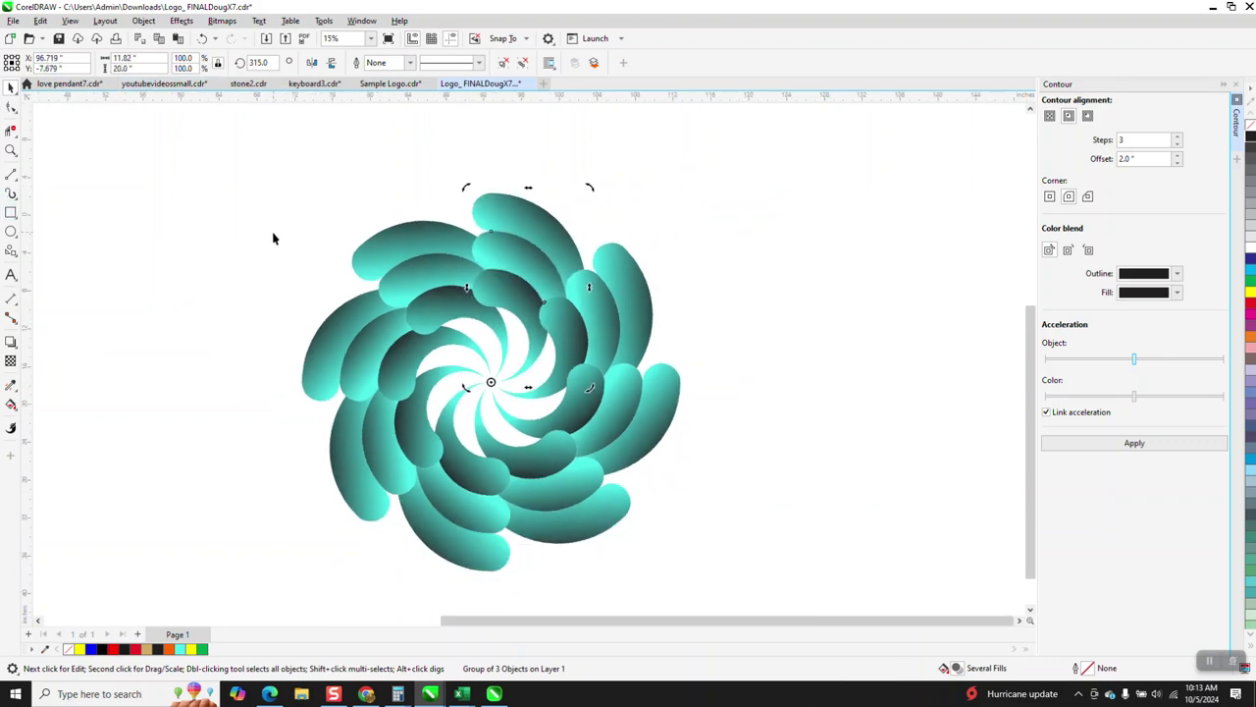
{"action": "left_click", "coordinate": [11, 149]}
{"action": "left_click_drag", "start_coordinate": [261, 185], "coordinate": [754, 594]}
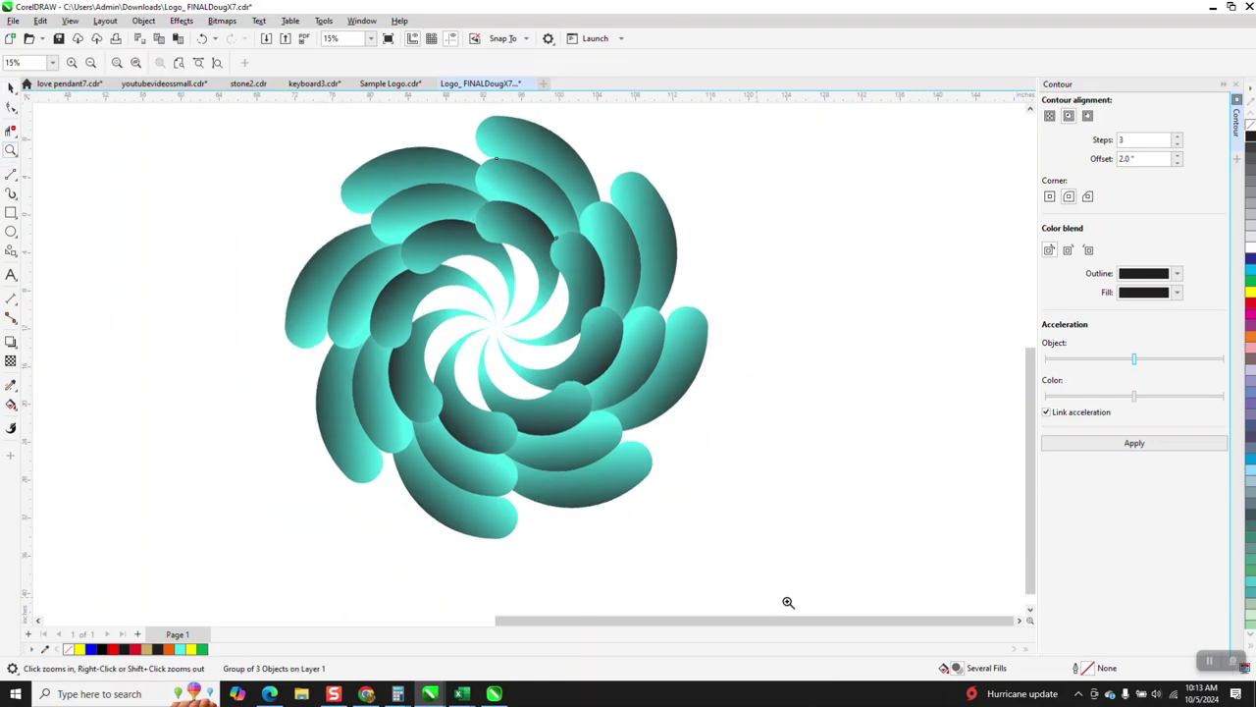